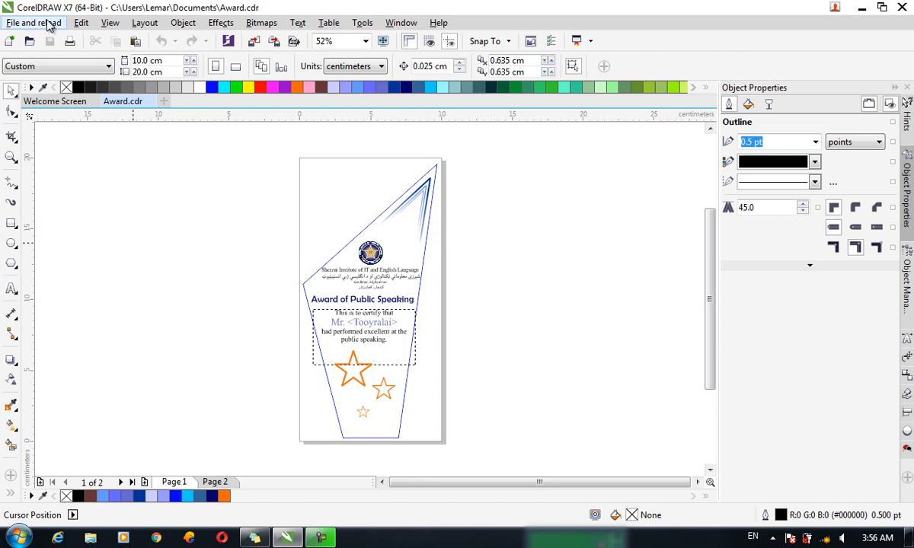
Draw a rectangle about 14.9 by 5.8 cm, overlapping the upper half of the award and extending past its left edge.
left_click(90, 25)
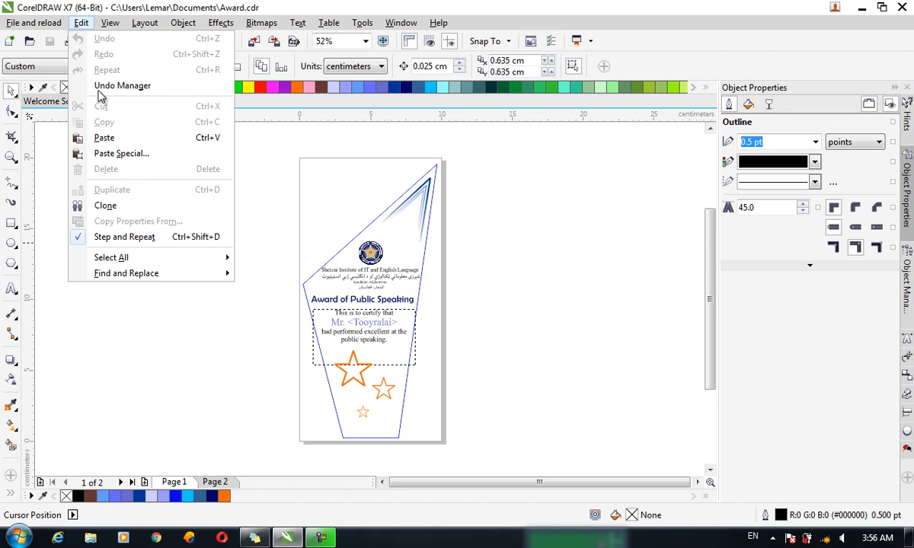
left_click(11, 223)
left_click_drag(192, 207, 403, 291)
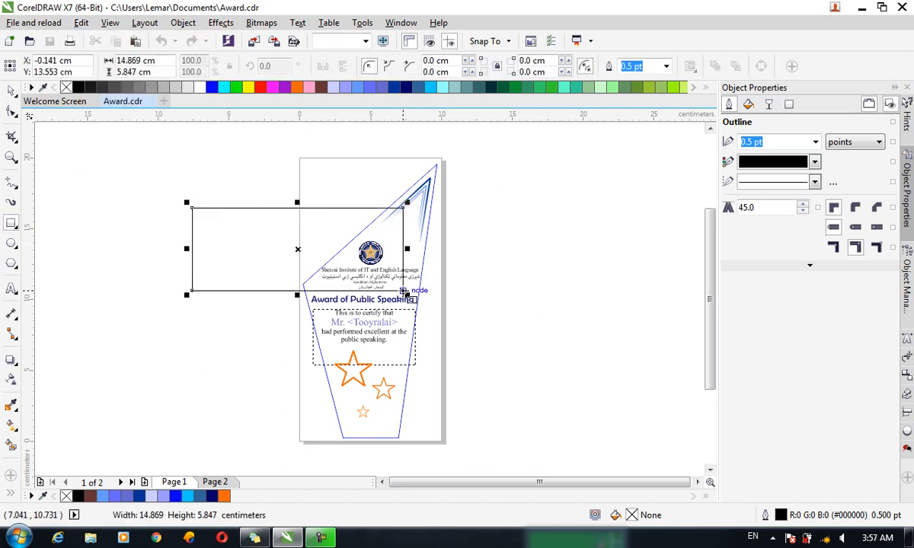
Draw an ellipse about 11 by 9.3 cm over the award's right side and a ten-sided polygon about 7.3 by 5.9 cm above it.
left_click(12, 242)
left_click_drag(519, 377, 352, 236)
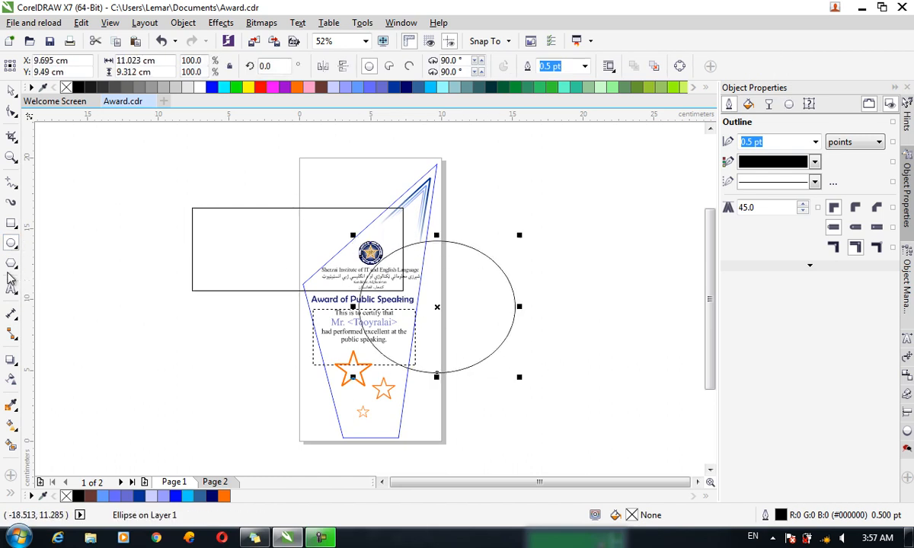
left_click(11, 263)
left_click_drag(446, 162, 555, 255)
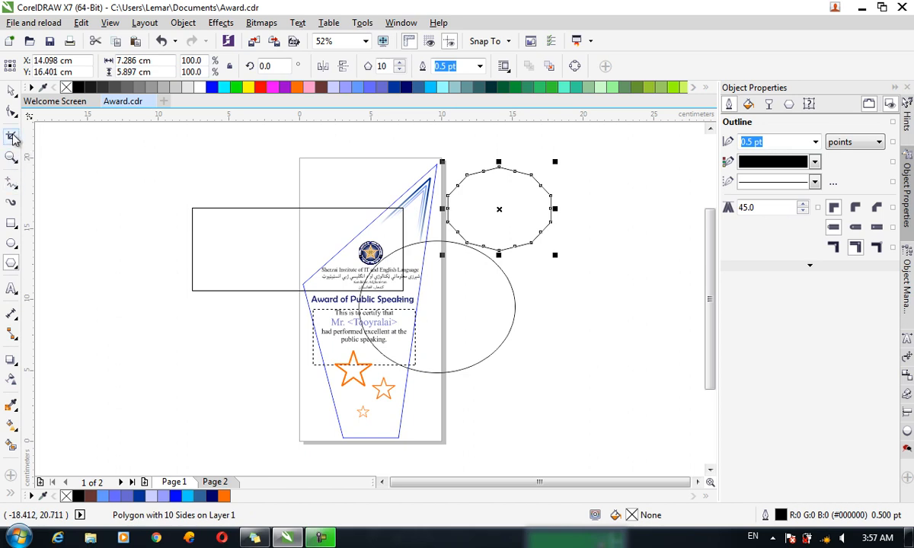
left_click(489, 308)
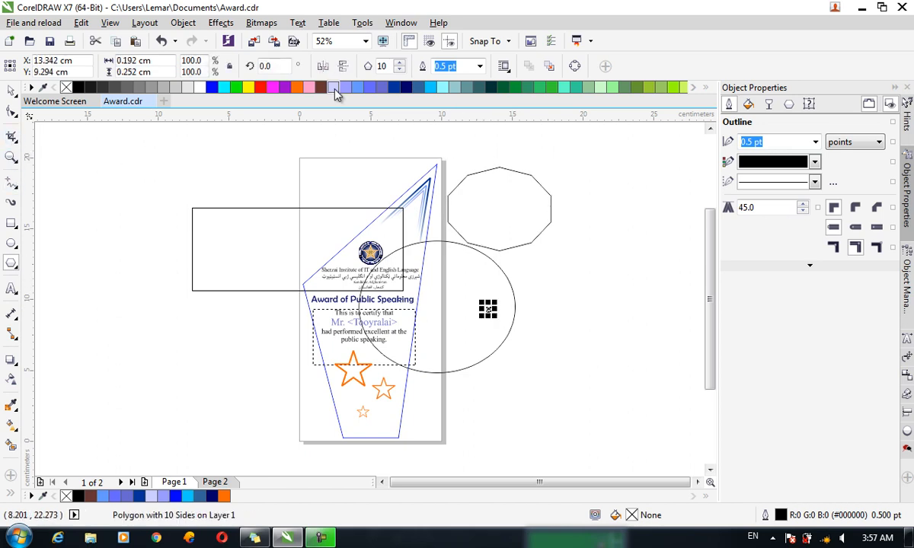
Fill the tiny polygon inside the ellipse with brown and the large ellipse with red.
left_click(11, 90)
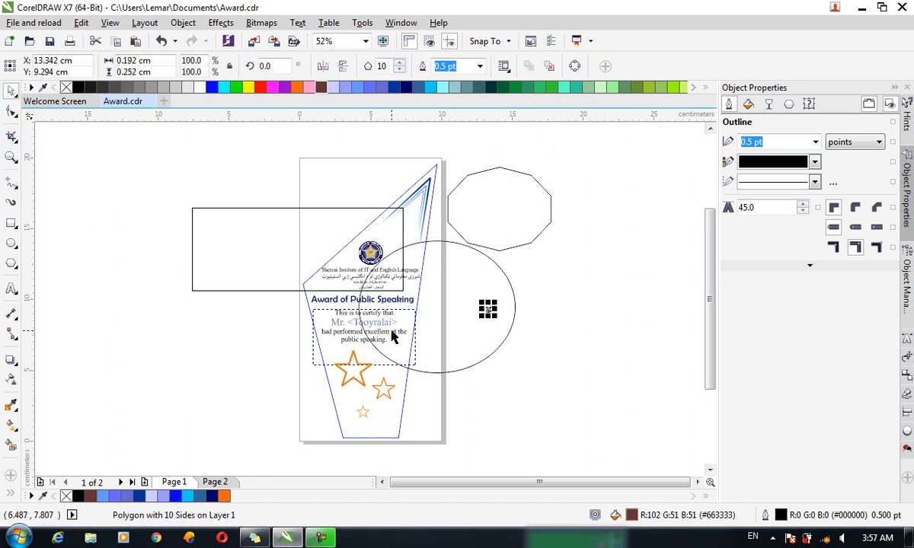
left_click(444, 368)
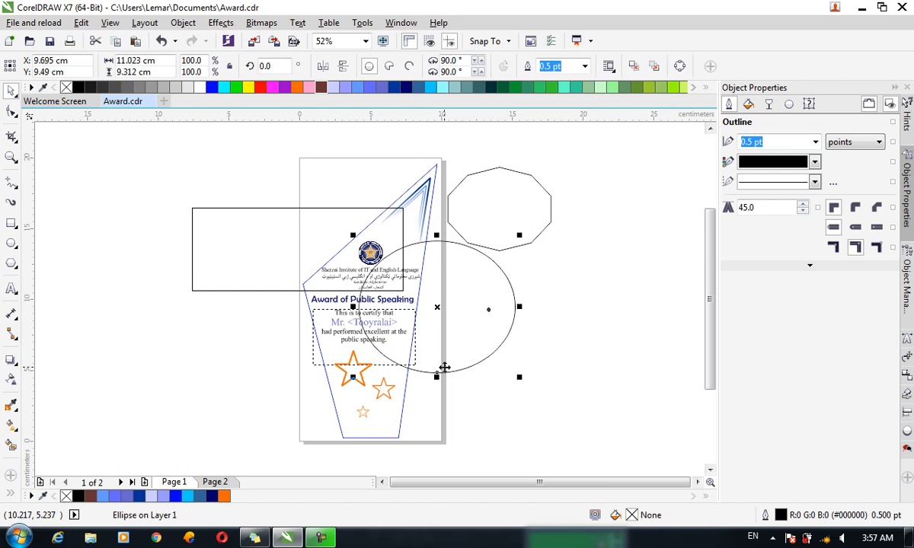
left_click(259, 88)
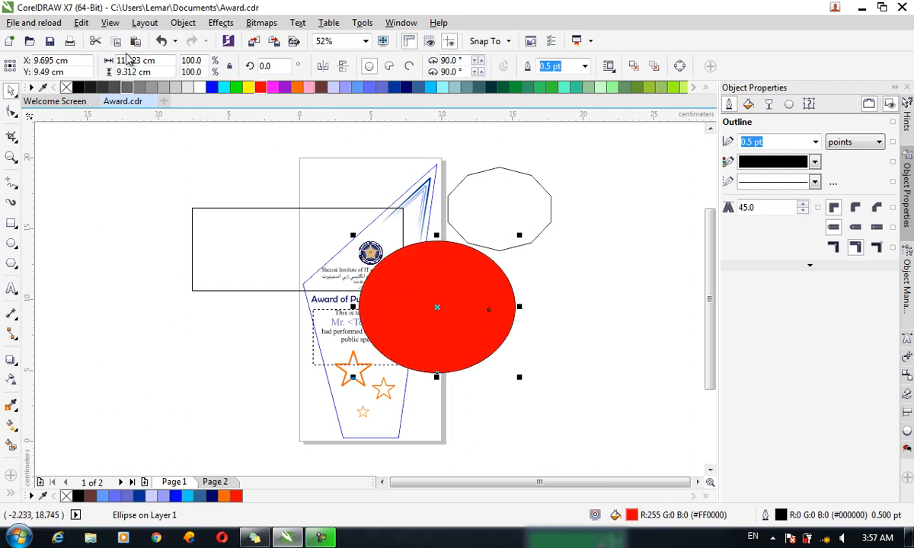
Undo the last two fills, on the ellipse and on the tiny polygon.
left_click(81, 24)
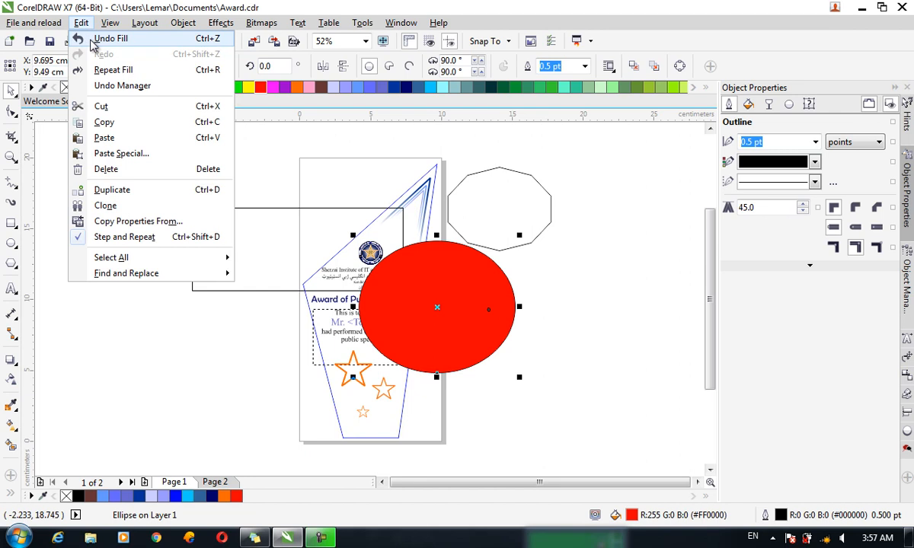
left_click(93, 38)
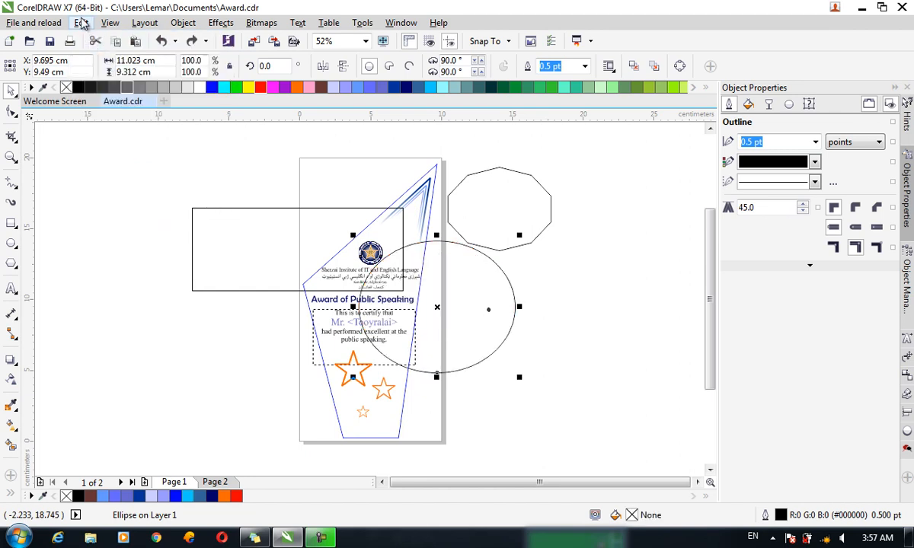
left_click(81, 23)
left_click(82, 22)
left_click(81, 22)
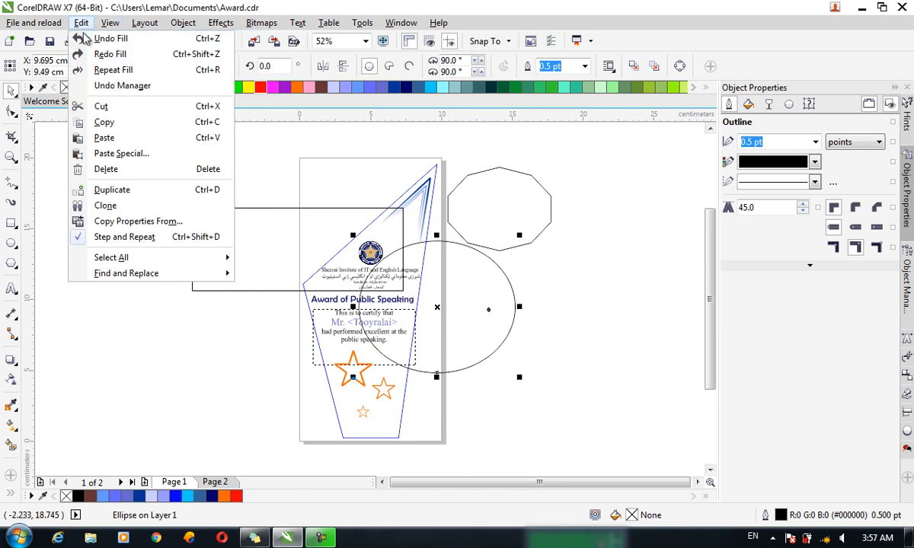
left_click(99, 39)
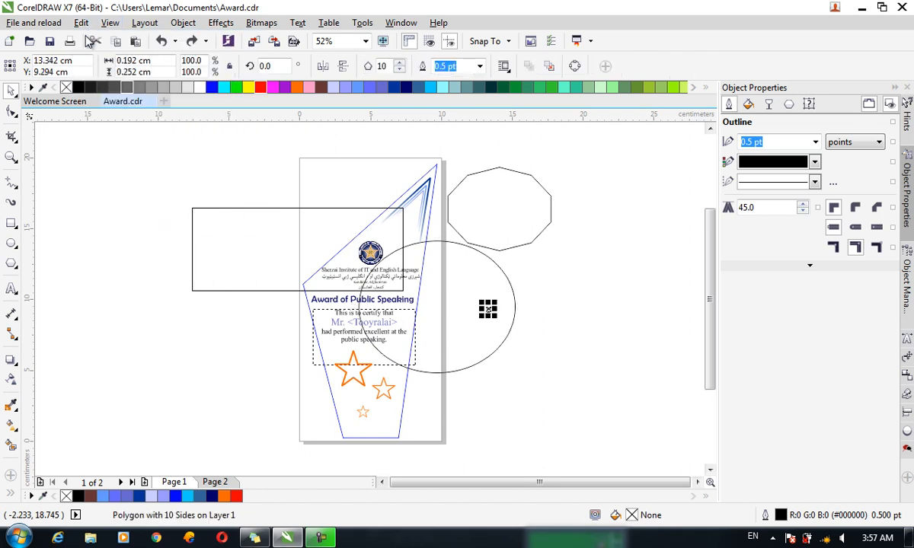
Redo both undone fills, on the tiny polygon and on the ellipse.
left_click(81, 23)
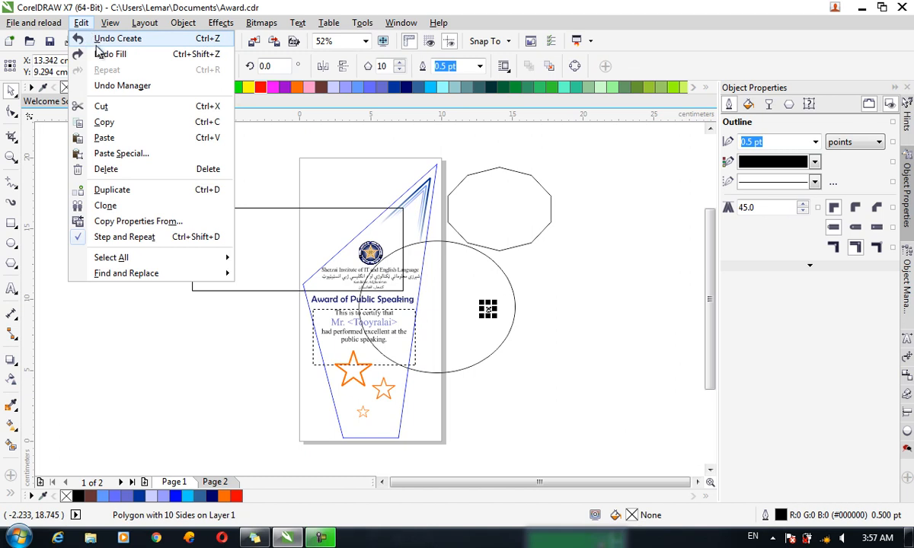
left_click(99, 54)
left_click(85, 24)
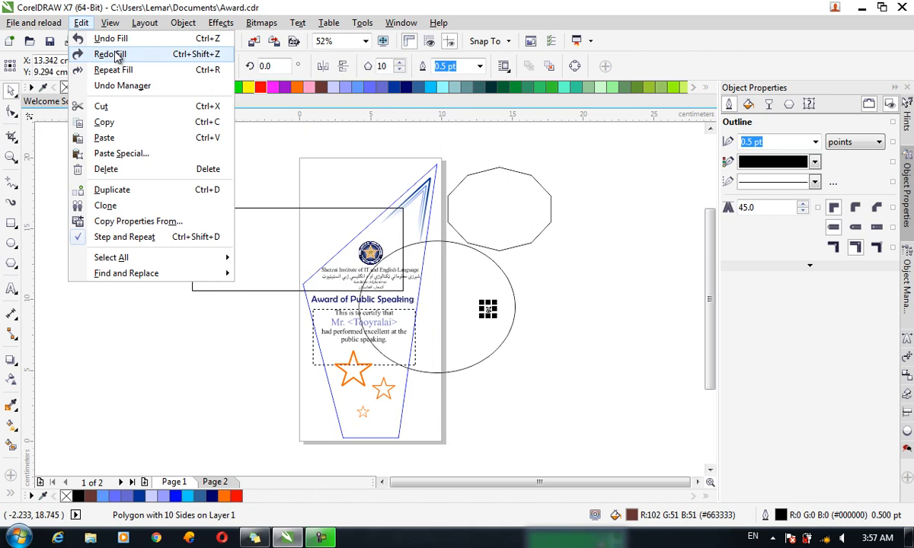
left_click(115, 54)
Repeat the red fill on the ellipse and move the ellipse to the right, mostly off the award page.
left_click(86, 27)
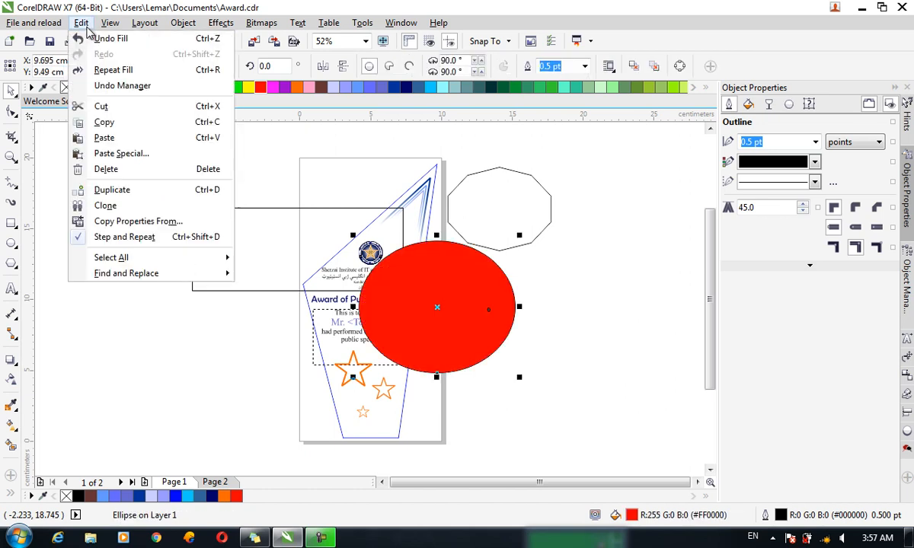
left_click(115, 74)
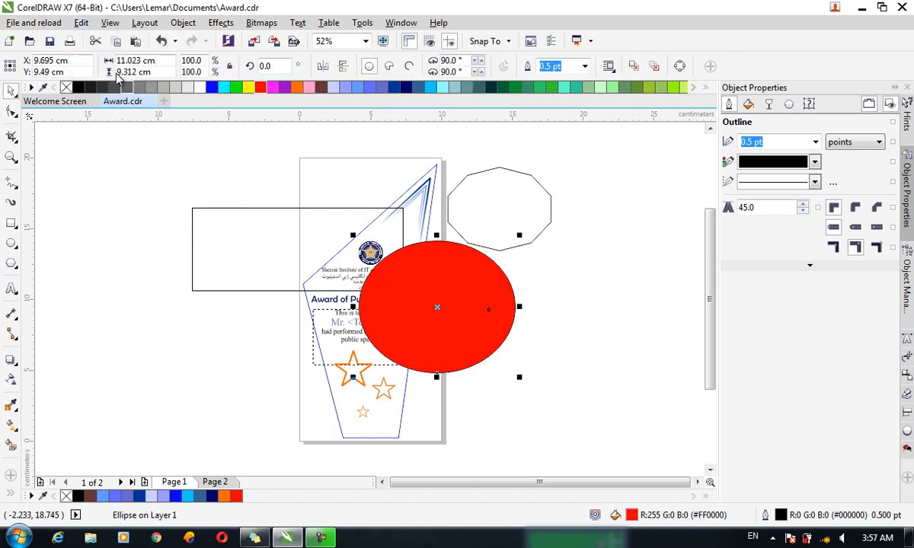
left_click_drag(403, 281, 457, 282)
Enlarge the rectangle proportionally from its upper-left corner and repeat the stretch twice, reaching about 19.3 by 7.6 cm.
left_click(269, 255)
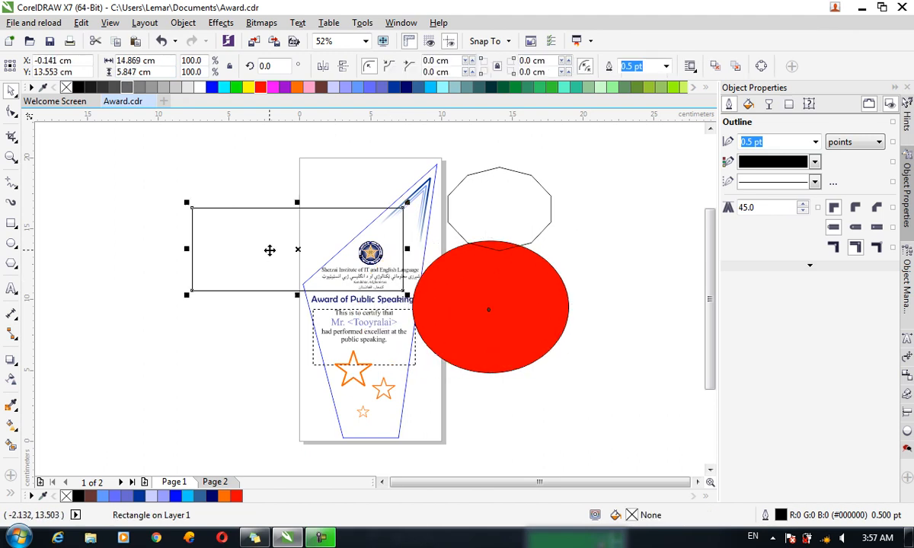
left_click_drag(186, 204, 166, 194)
left_click(80, 22)
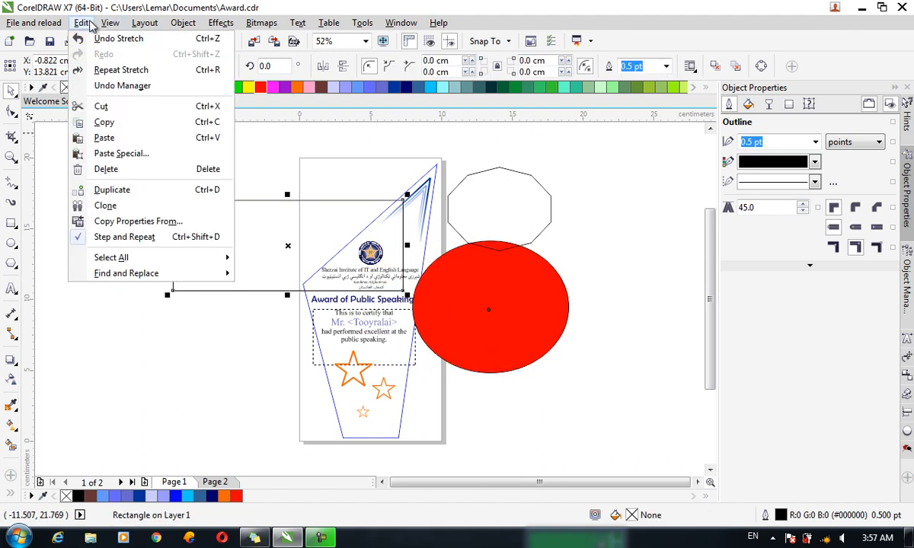
left_click(124, 70)
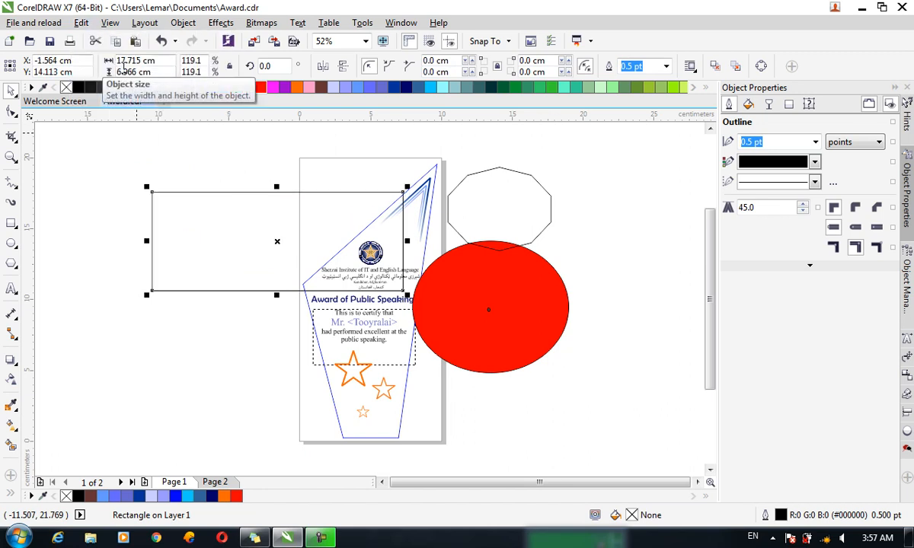
left_click(81, 22)
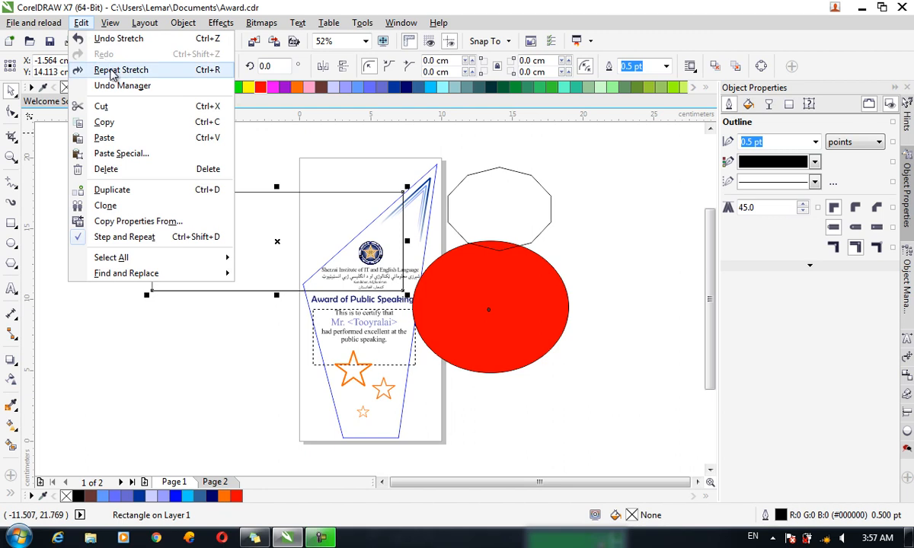
left_click(112, 70)
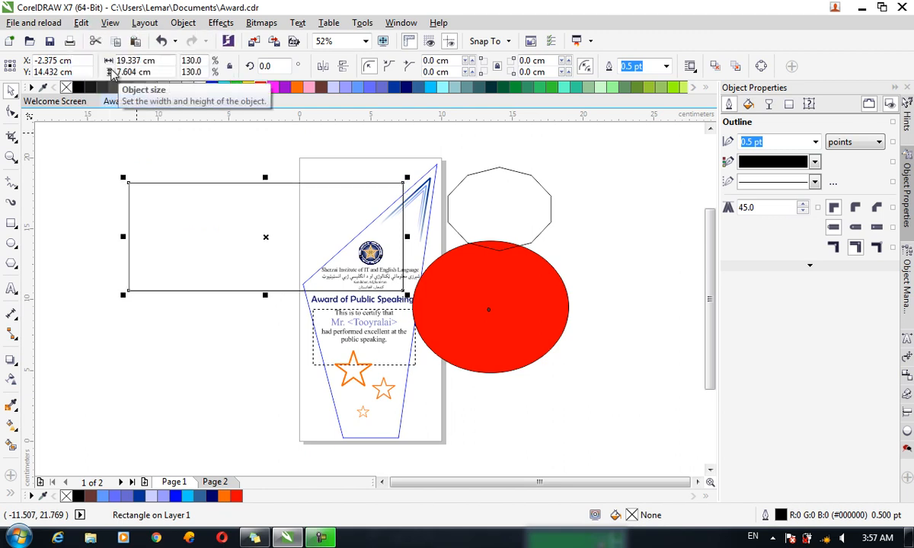
Rotate the rectangle about 17.6 degrees counterclockwise and repeat the rotation once.
left_click(157, 192)
left_click_drag(125, 179, 123, 230)
left_click(182, 261)
left_click(182, 256)
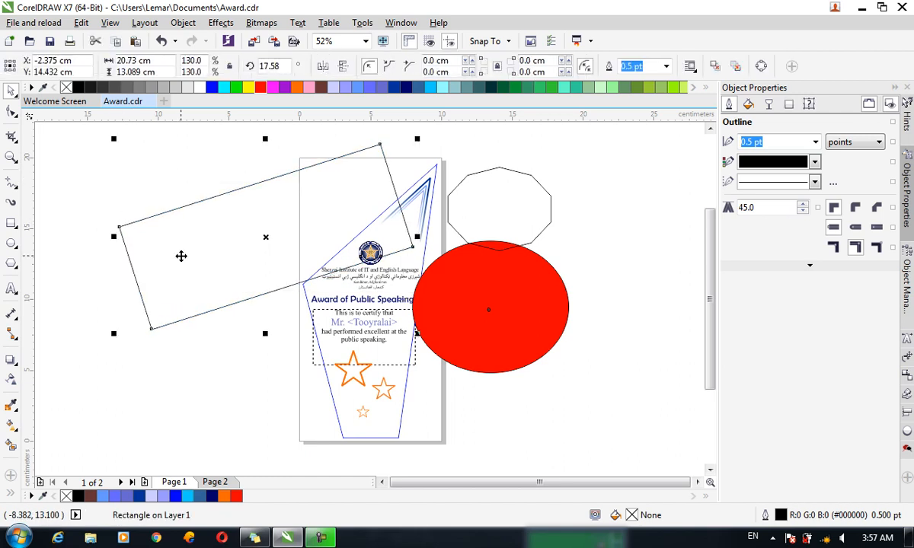
key("ctrl+r")
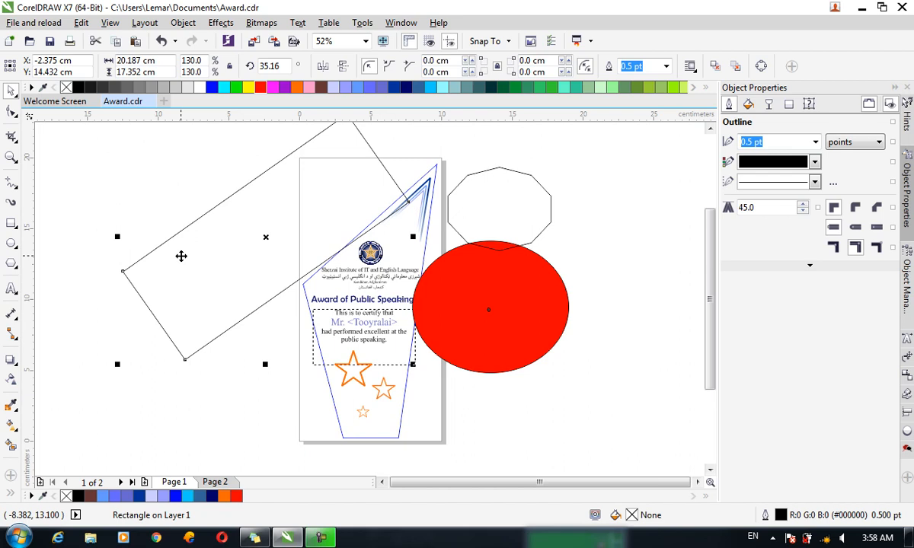
Undo the rectangle's two rotations and its last stretch, and redo all three changes.
key("ctrl+z")
key("ctrl+z")
key("ctrl+z")
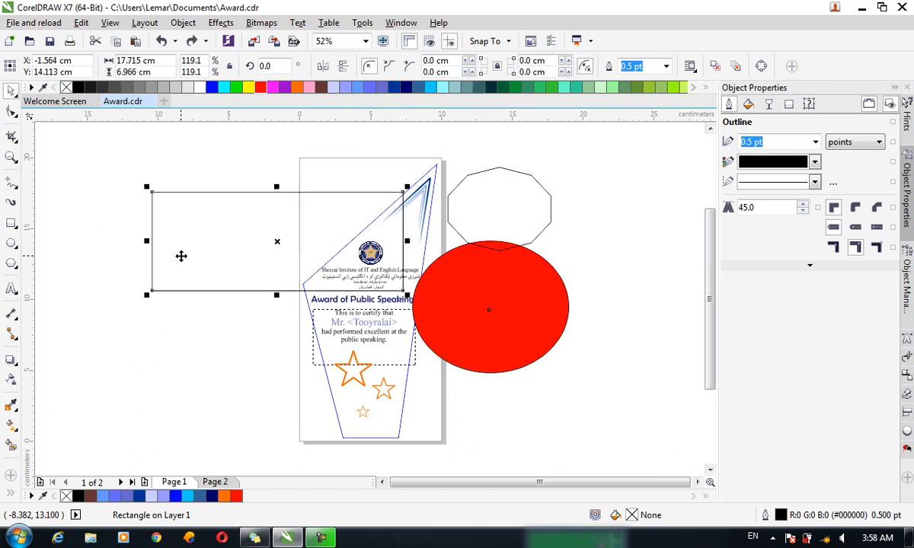
key("ctrl+shift+z")
key("ctrl+shift+z")
key("ctrl+shift+z")
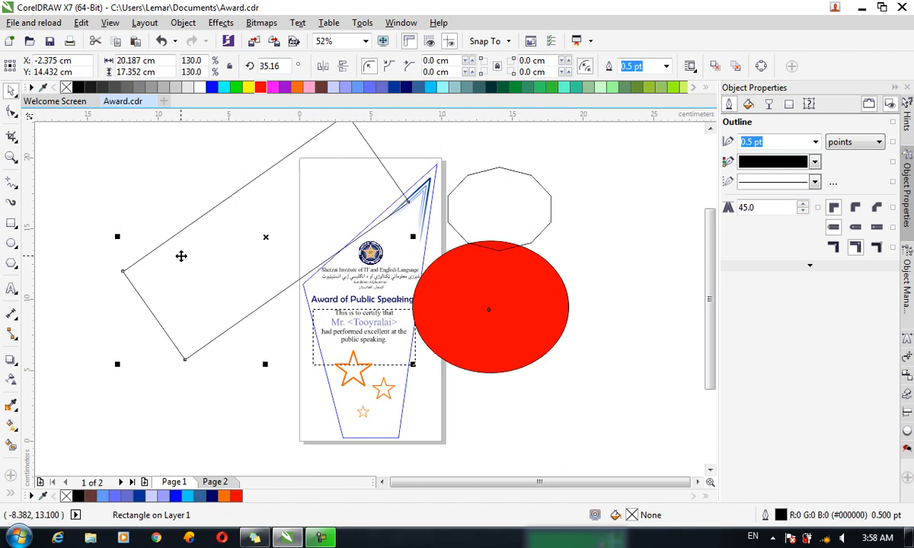
Undo the rectangle's two rotations and its two repeated stretches.
key("ctrl+z")
key("ctrl+z")
key("ctrl+z")
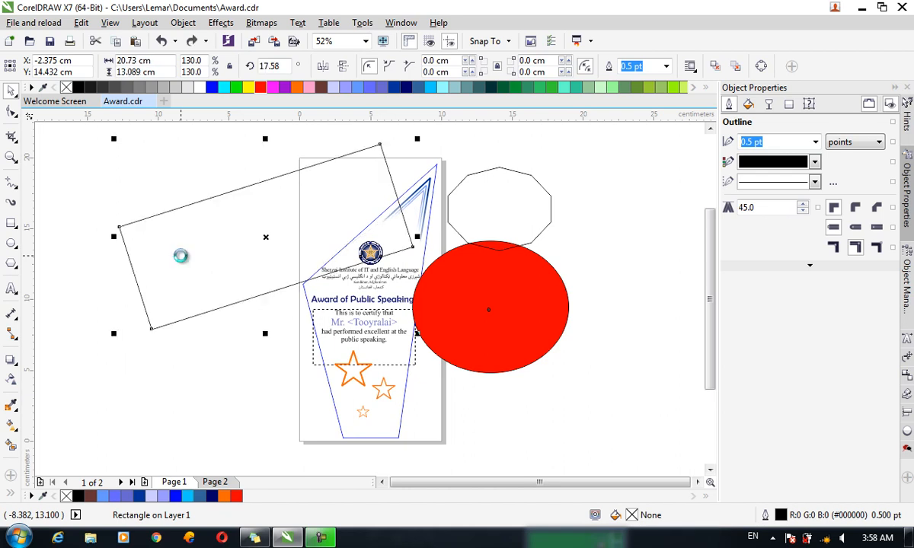
Open the Undo Manager, roll the history back to the fourth and the first Create entries, and restore it to the last Rotate entry.
left_click(81, 22)
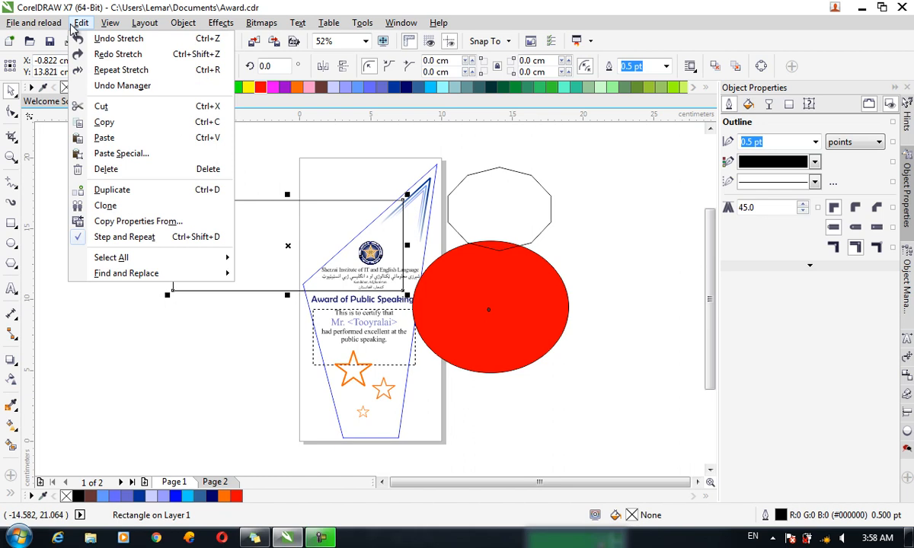
left_click(136, 85)
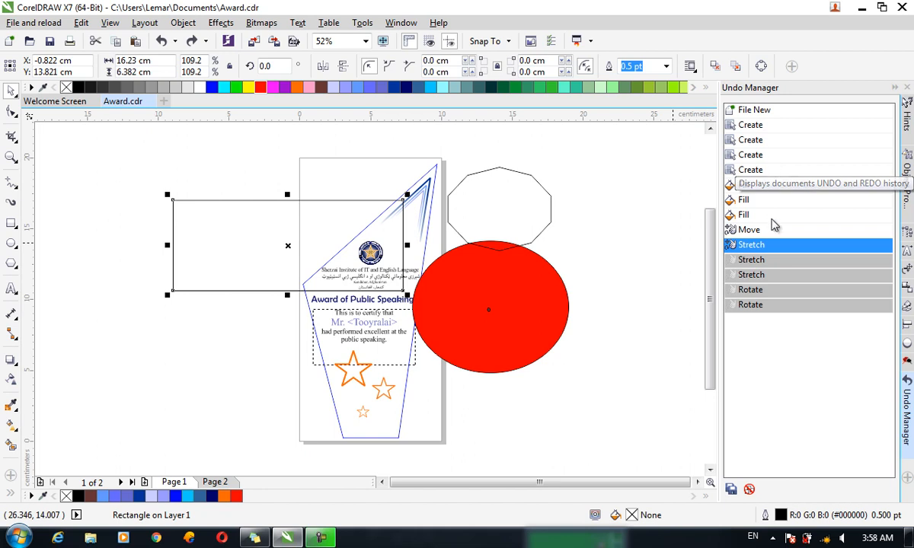
left_click(737, 171)
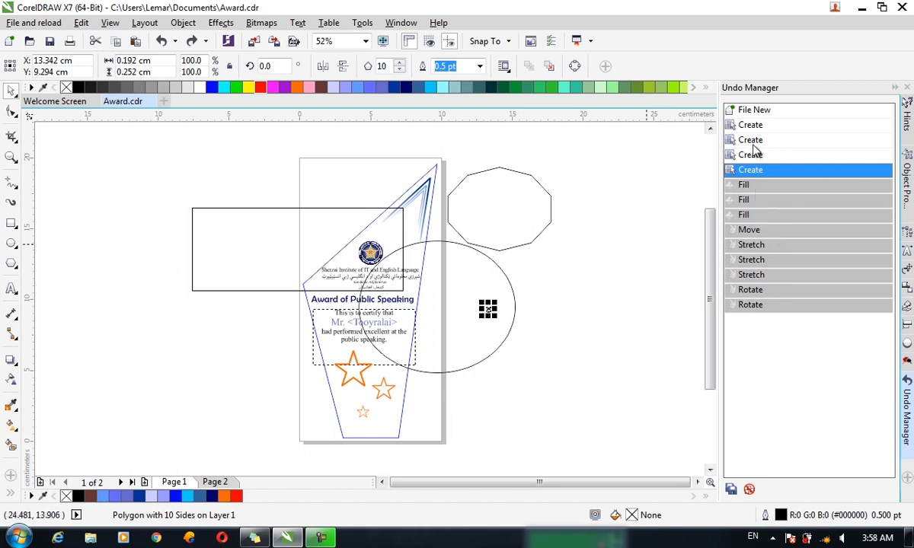
left_click(746, 125)
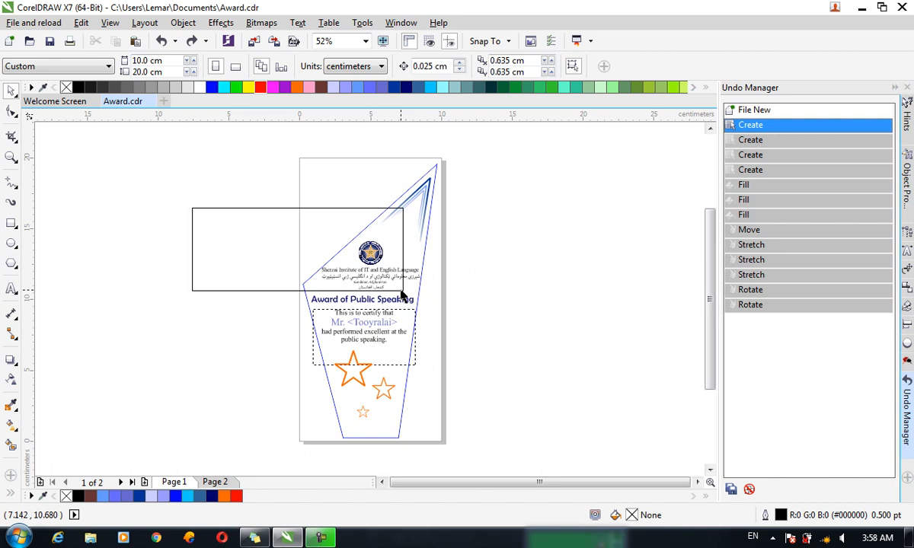
left_click(776, 306)
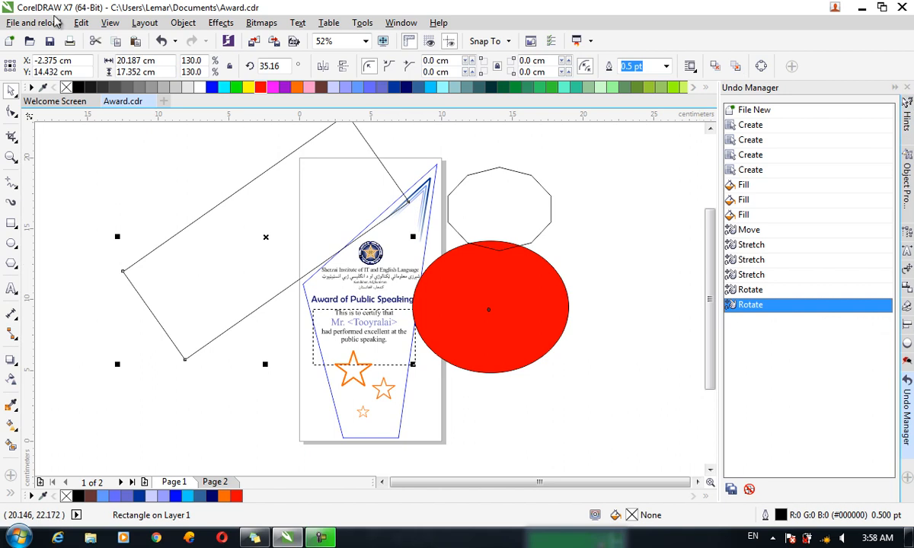
Examine the formats Paste Special offers for the clipboard contents, and leave it without pasting.
left_click(79, 23)
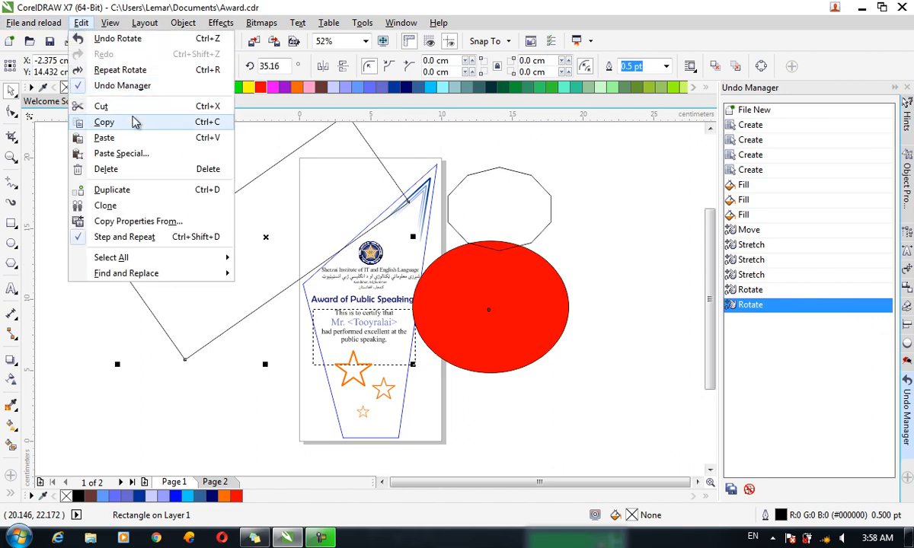
left_click(122, 153)
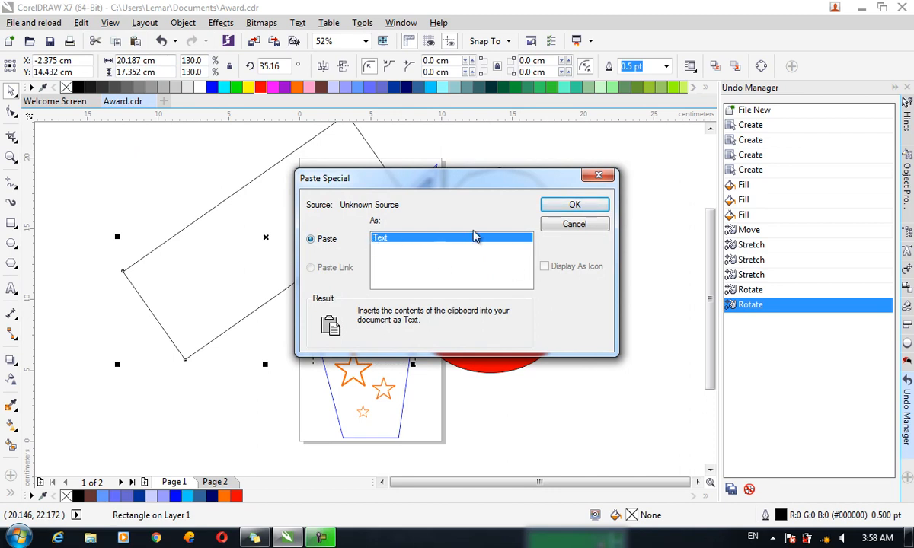
left_click(564, 224)
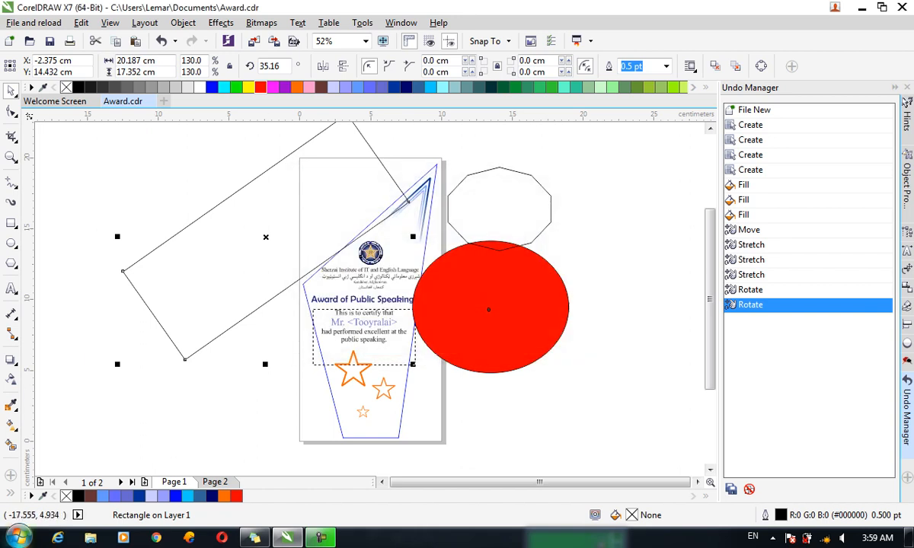
Launch Microsoft Word.
left_click(17, 539)
left_click(86, 234)
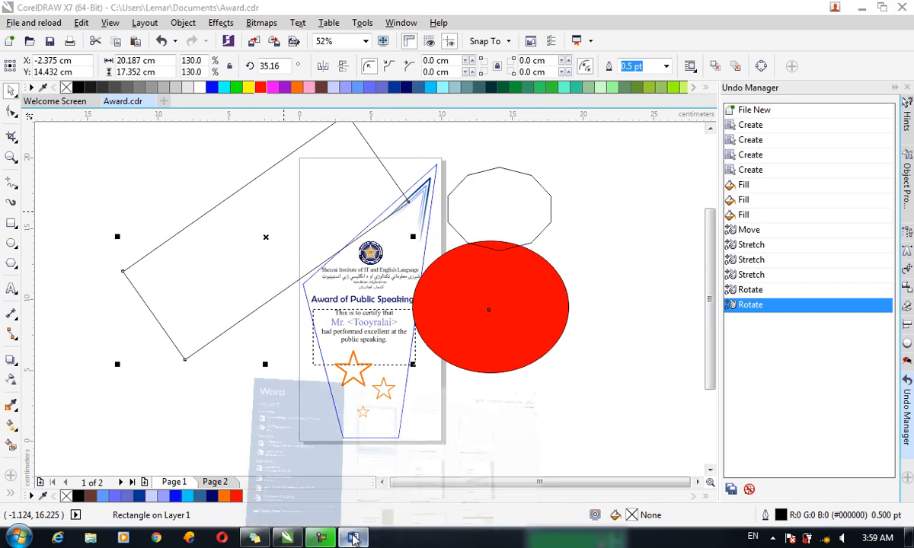
In a blank Word document, enter a sample first name and apply a light blue outlined text effect to it.
left_click(353, 537)
left_click(370, 240)
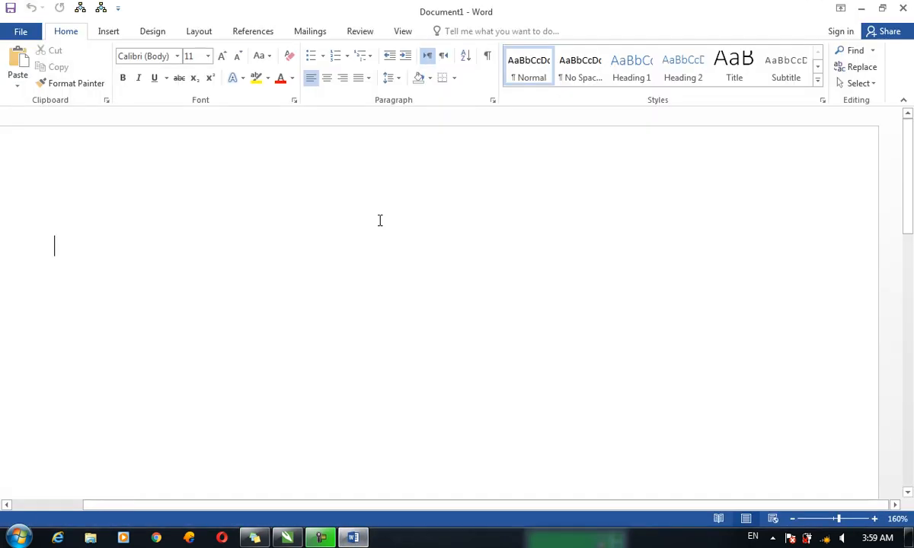
type("Ahamd")
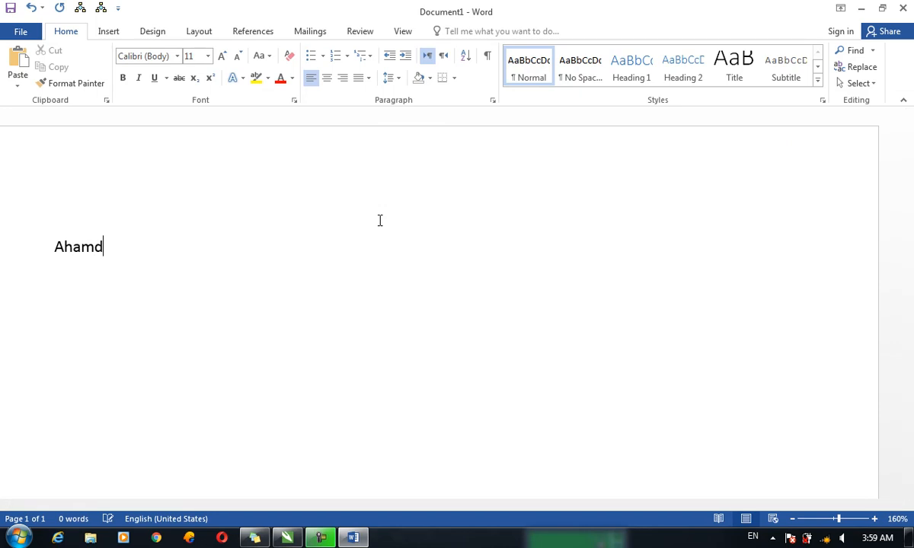
key("ctrl+a")
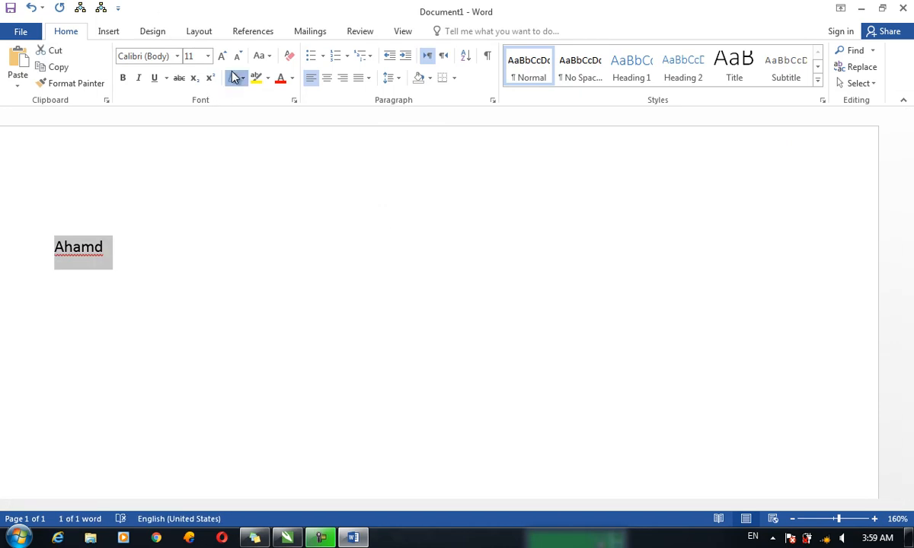
left_click(234, 78)
left_click(365, 150)
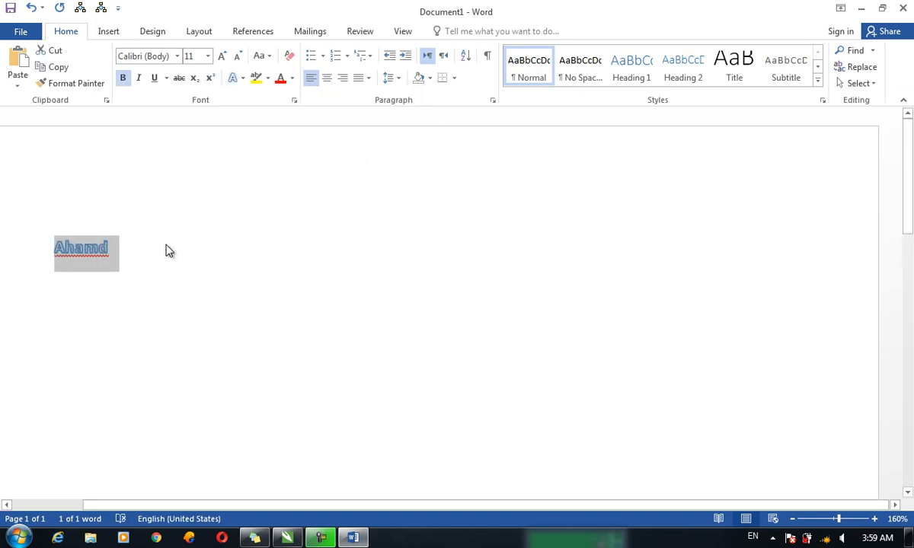
Switch to CorelDRAW, open Paste Special for the copied Word text, and compare the Metafile, Rich Text Format, Text and Enhanced Metafile options.
left_click(288, 537)
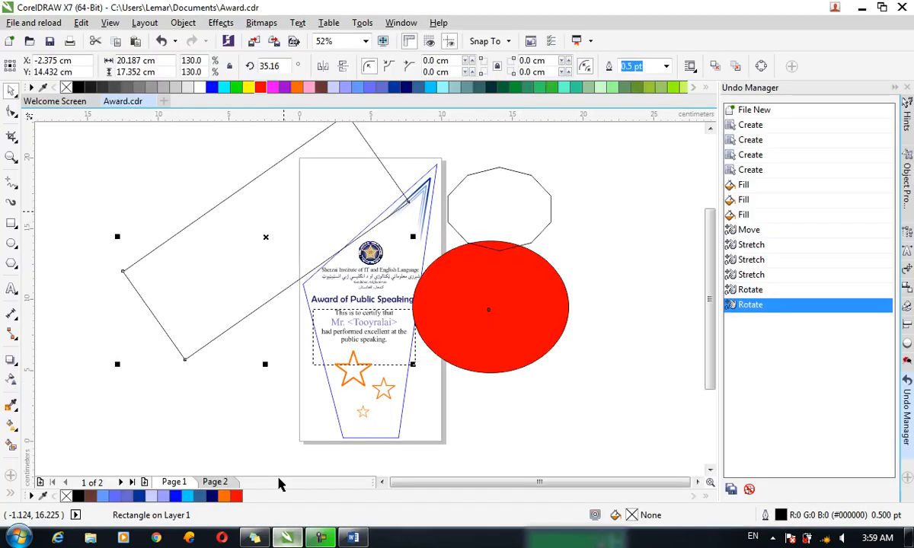
left_click(97, 207)
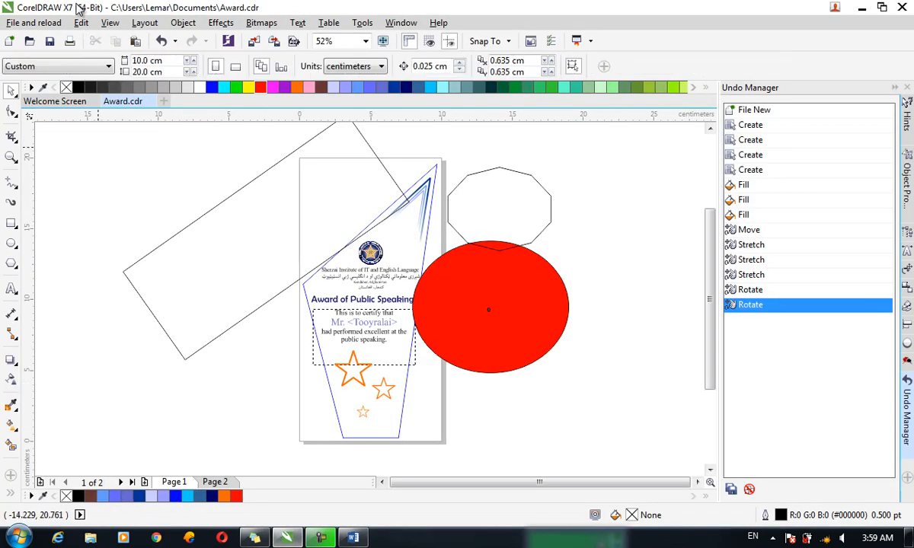
left_click(81, 22)
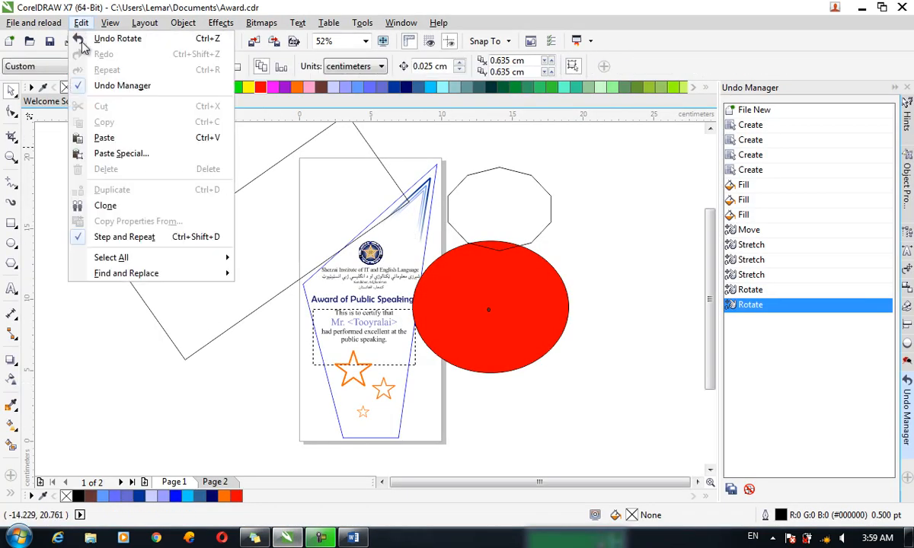
left_click(122, 154)
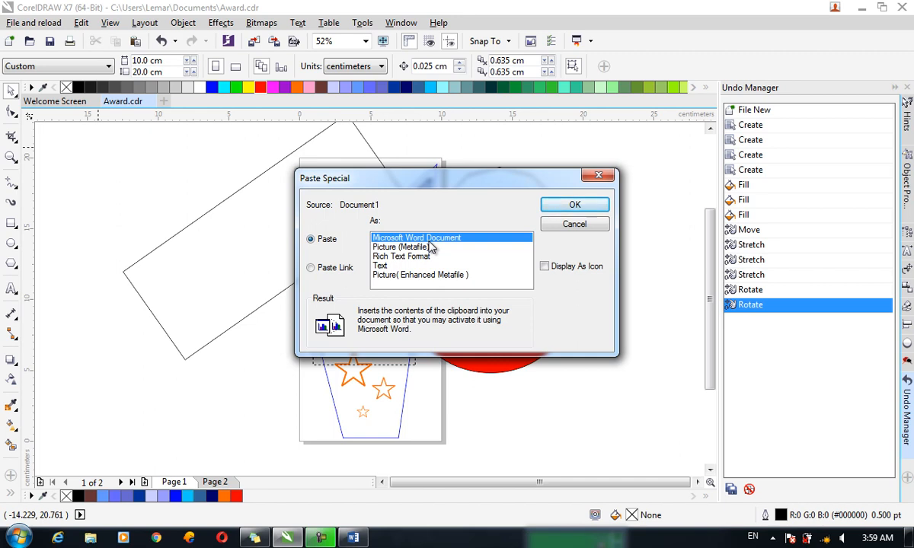
left_click(429, 247)
left_click(426, 257)
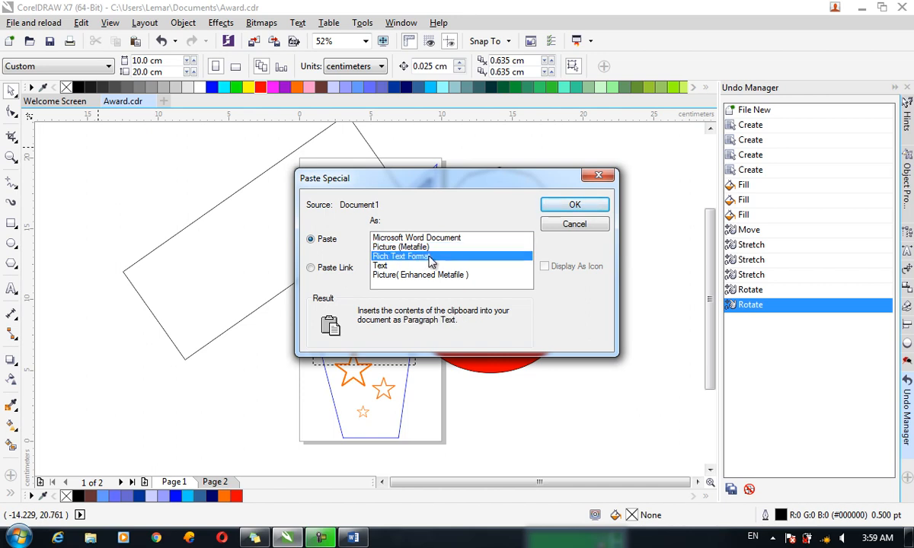
left_click(414, 266)
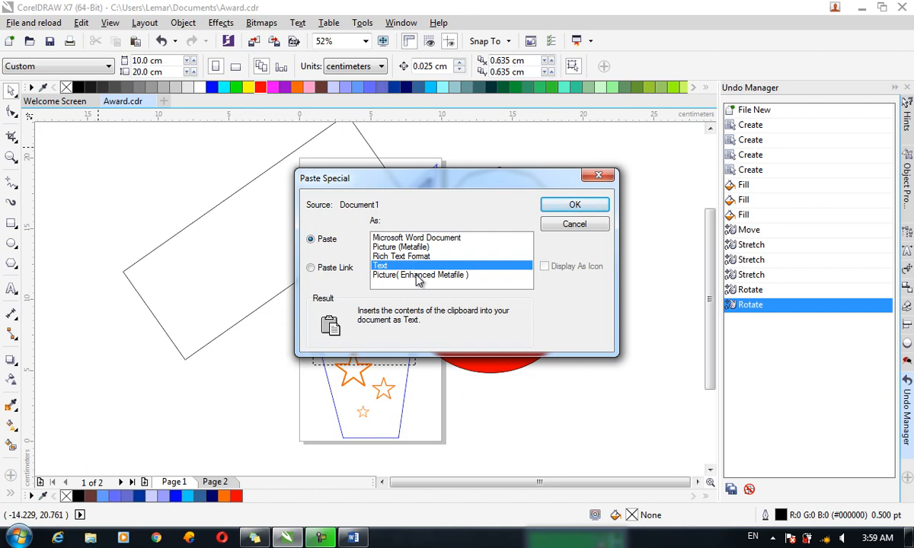
left_click(417, 276)
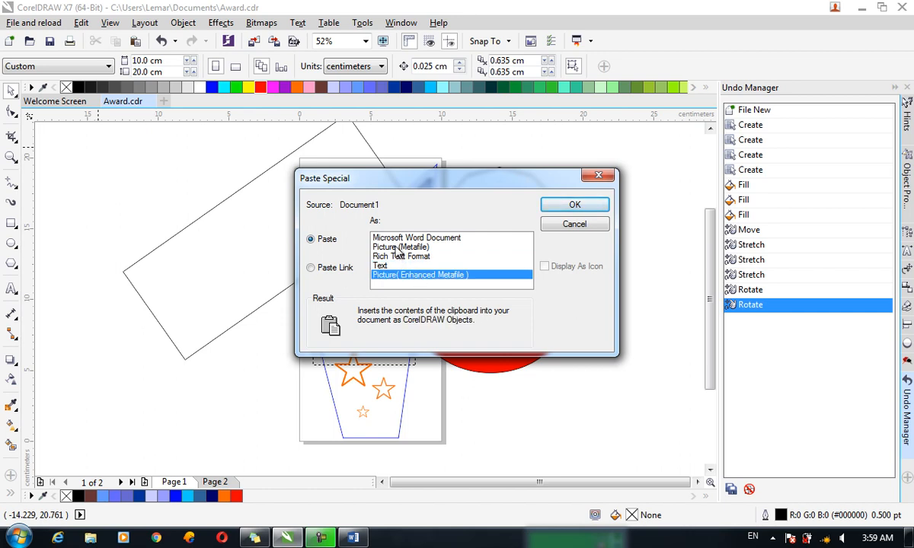
left_click(395, 248)
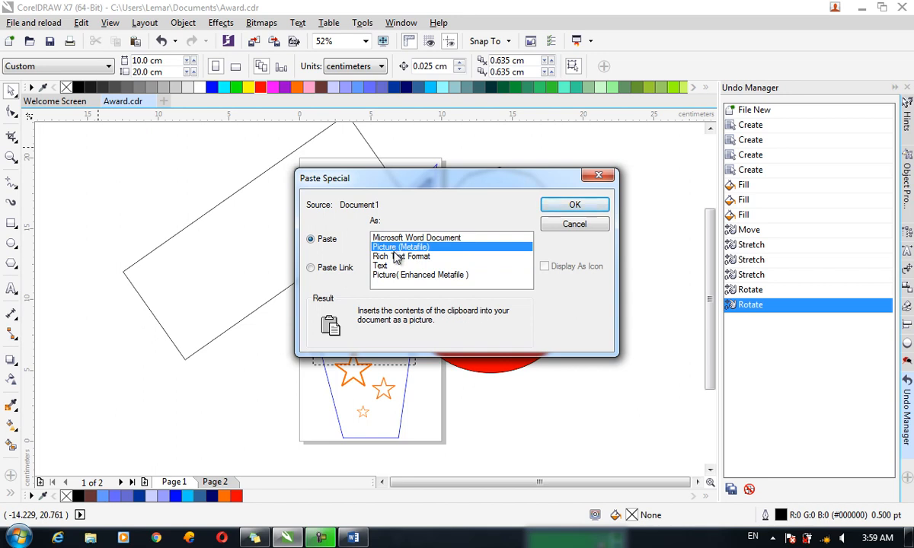
left_click(421, 277)
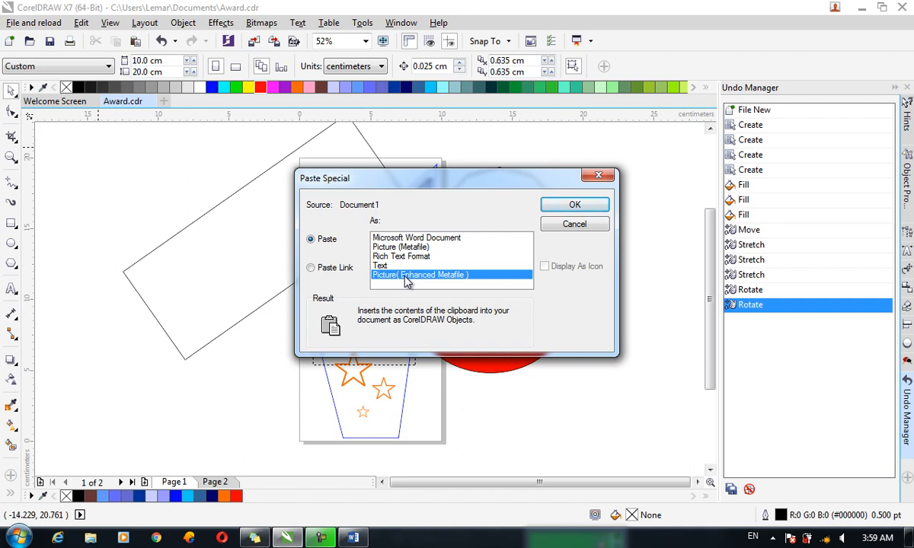
left_click(394, 249)
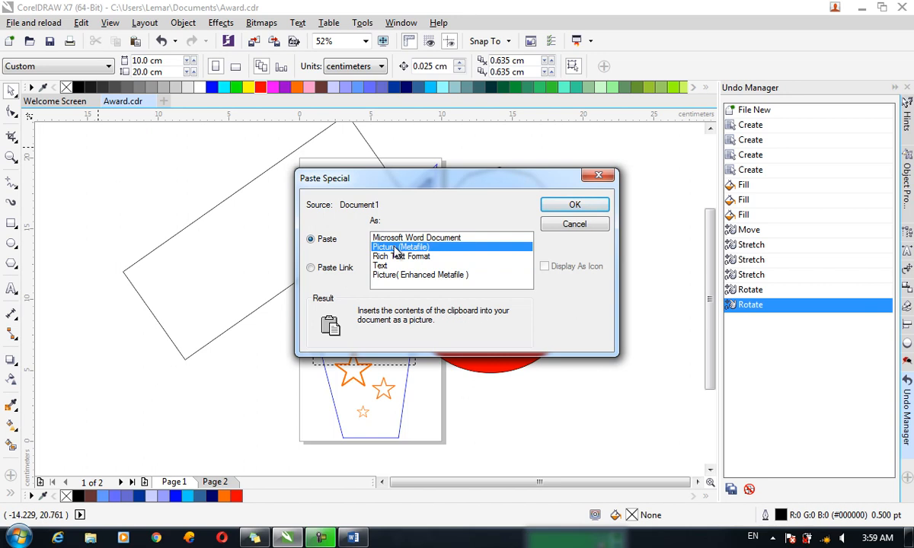
left_click(410, 278)
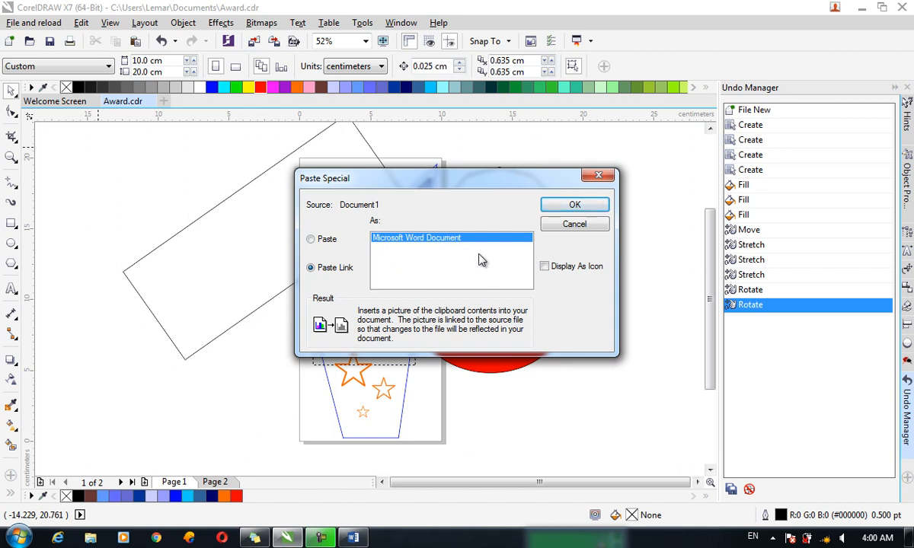
Paste the copied text as a linked Microsoft Word Document and move it to about X -5.3 cm, Y 16 cm.
left_click(564, 207)
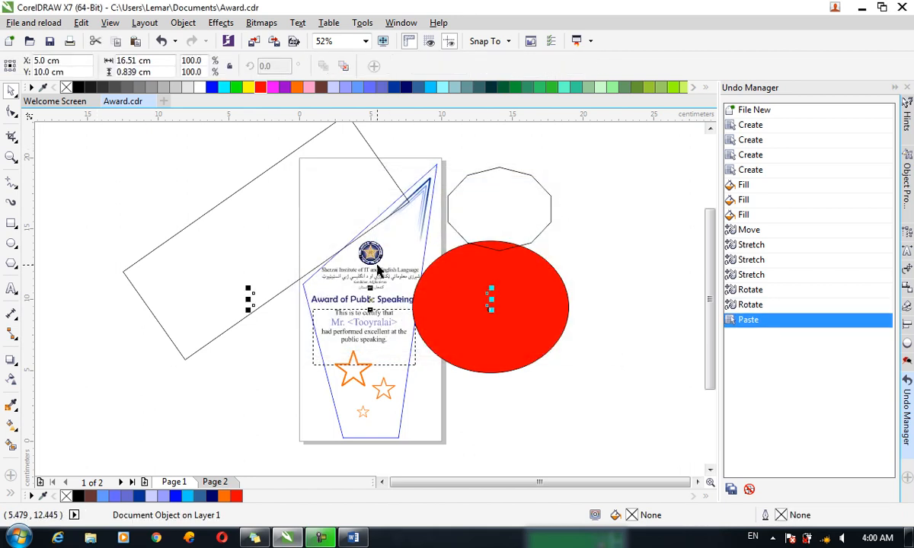
left_click_drag(358, 291, 225, 215)
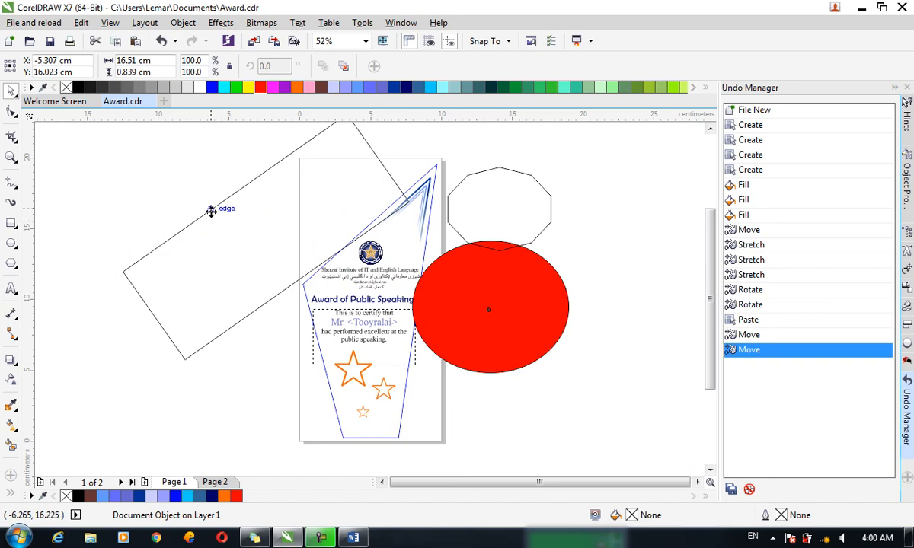
key("alt+Tab")
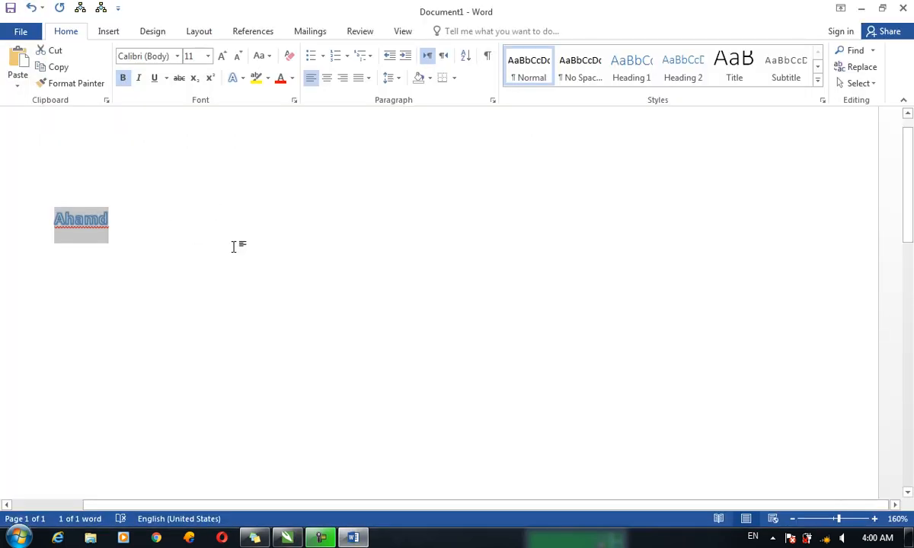
left_click(295, 539)
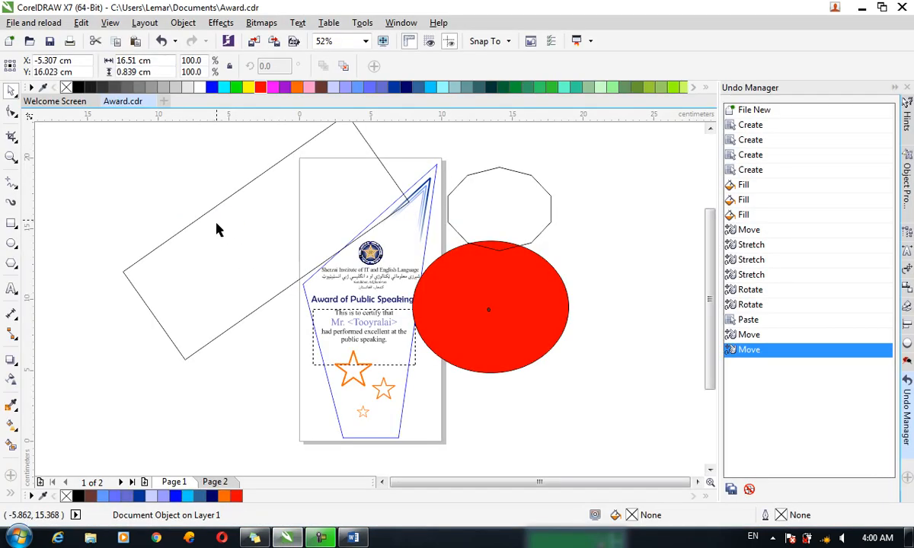
Reposition the linked Word object over the rotated rectangle, nudging it downward, and apply a black fill to it.
left_click(223, 236)
left_click(179, 214)
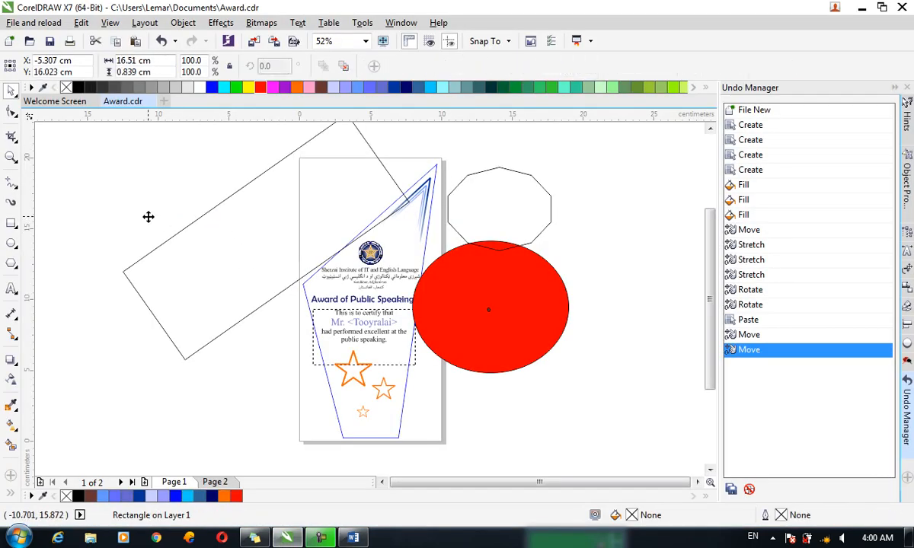
left_click_drag(149, 216, 216, 269)
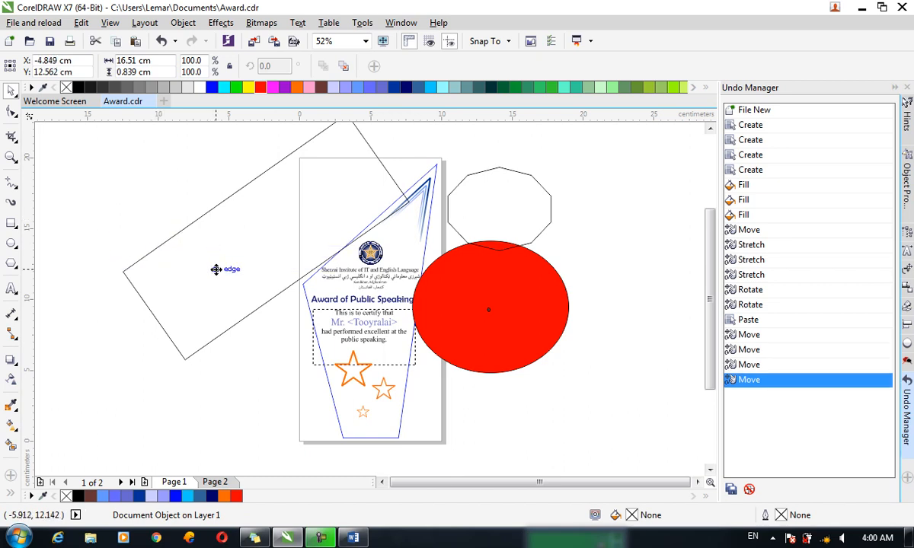
key("Down")
key("Down")
key("Down")
key("Down")
key("Down")
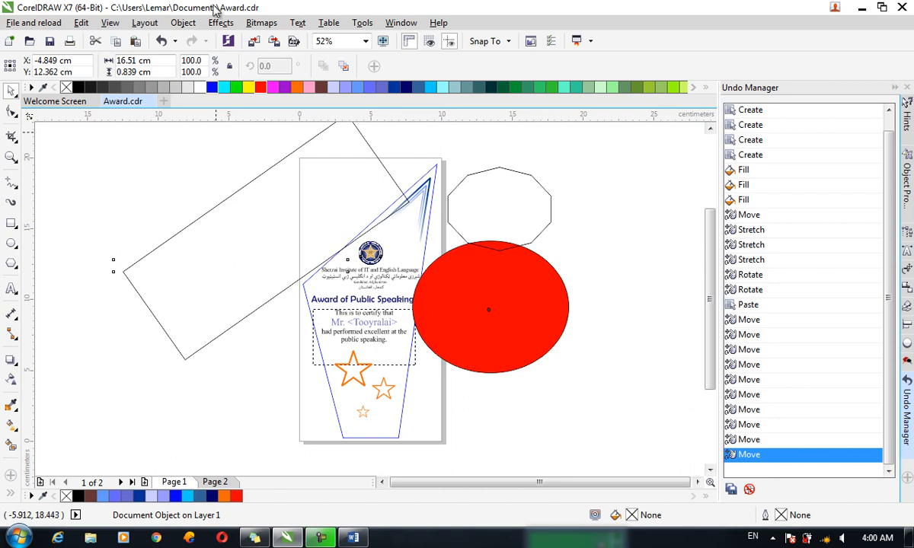
left_click(79, 90)
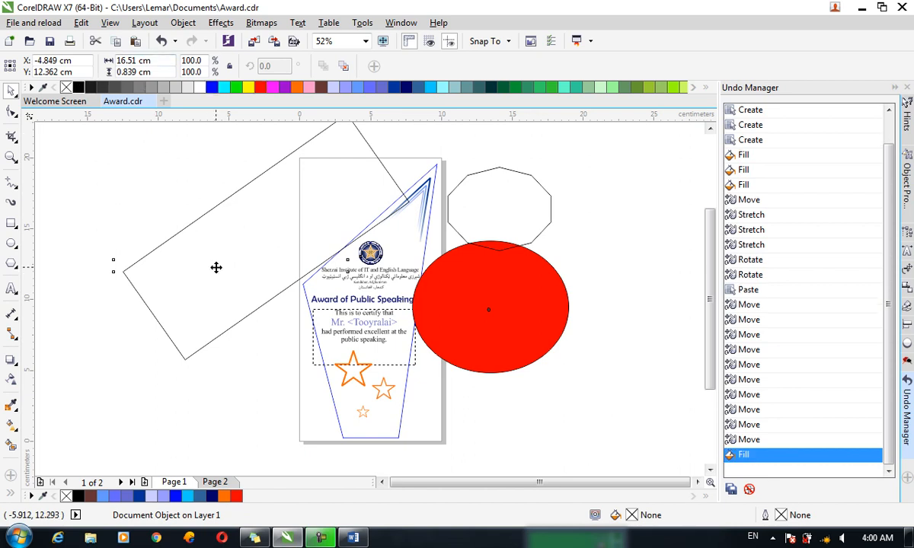
left_click_drag(216, 268, 172, 229)
Switch to Word, keep the document open, and highlight the name in green.
key("alt+Tab")
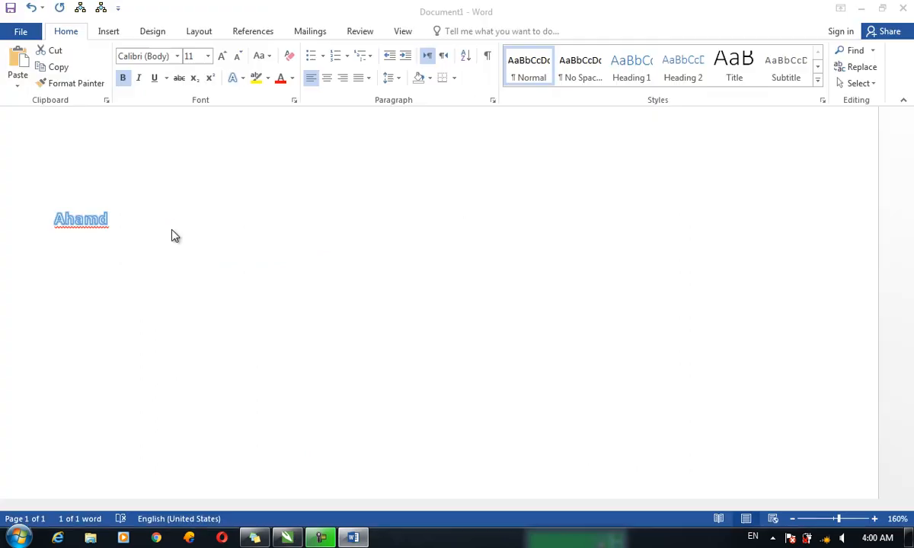
key("alt+F4")
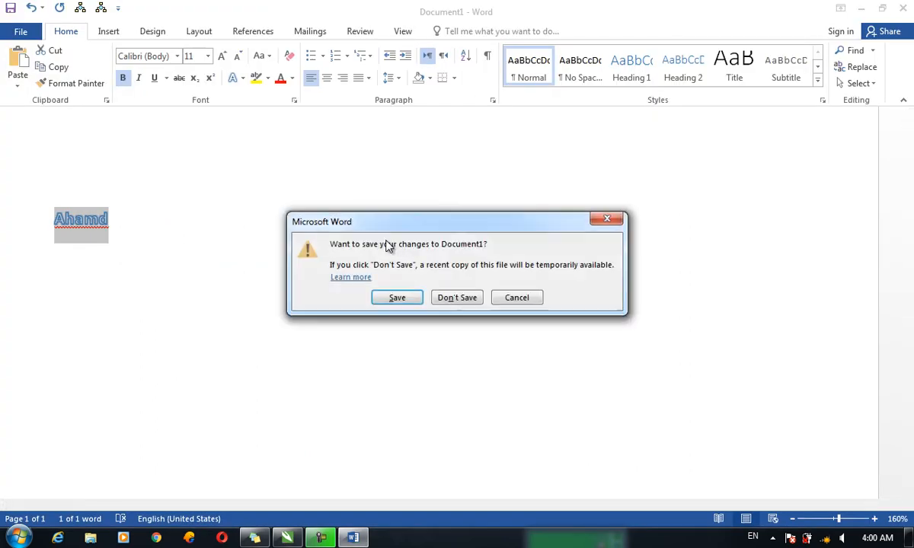
left_click(510, 300)
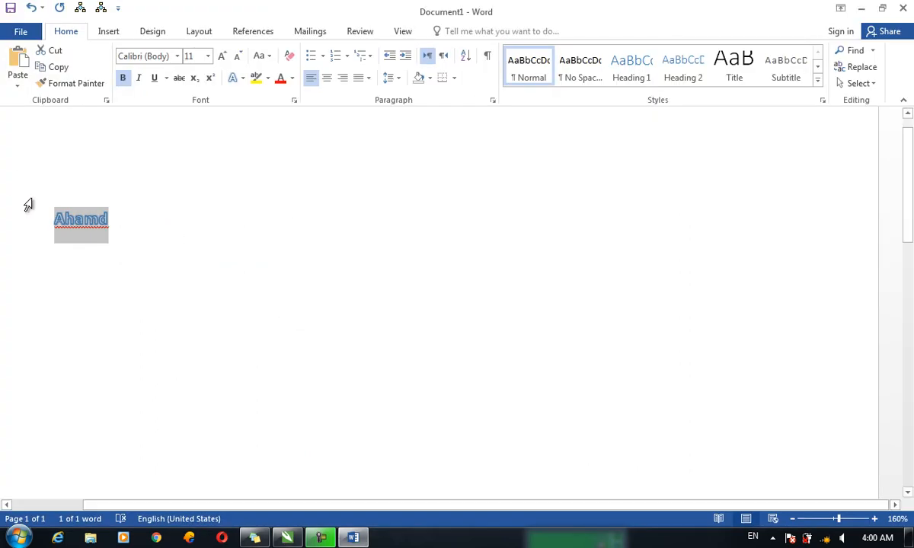
left_click(268, 79)
left_click(280, 96)
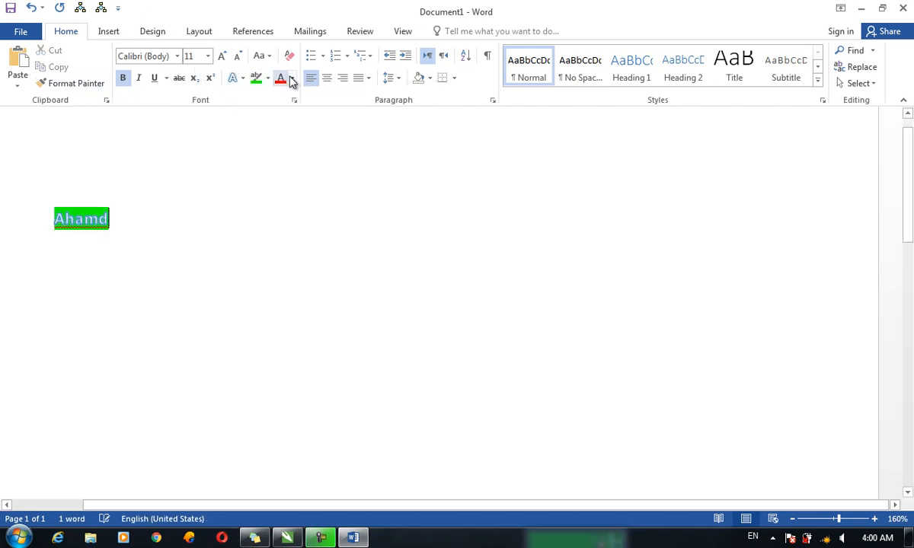
Set the name's font colour to black and apply the black text effect with a shadow to it.
left_click(292, 79)
left_click(294, 127)
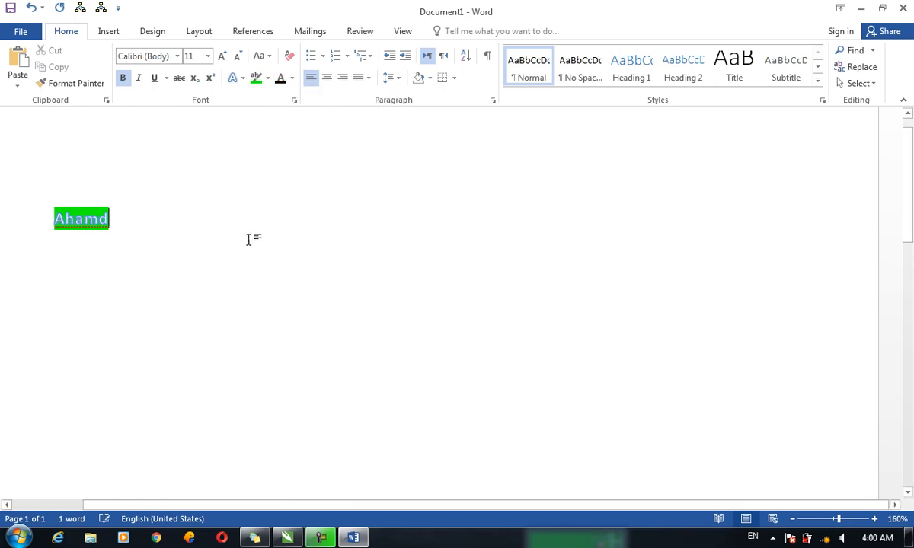
left_click(233, 78)
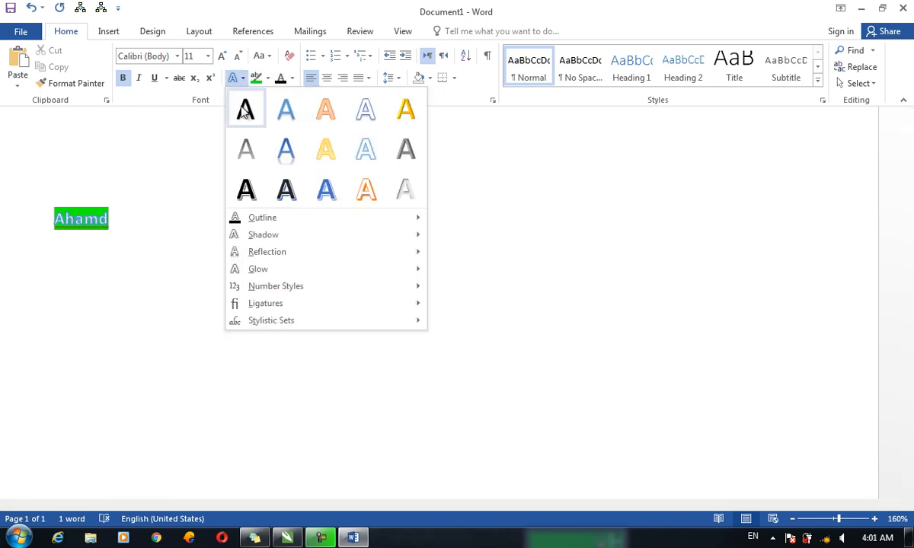
left_click(245, 109)
left_click_drag(140, 203, 2, 212)
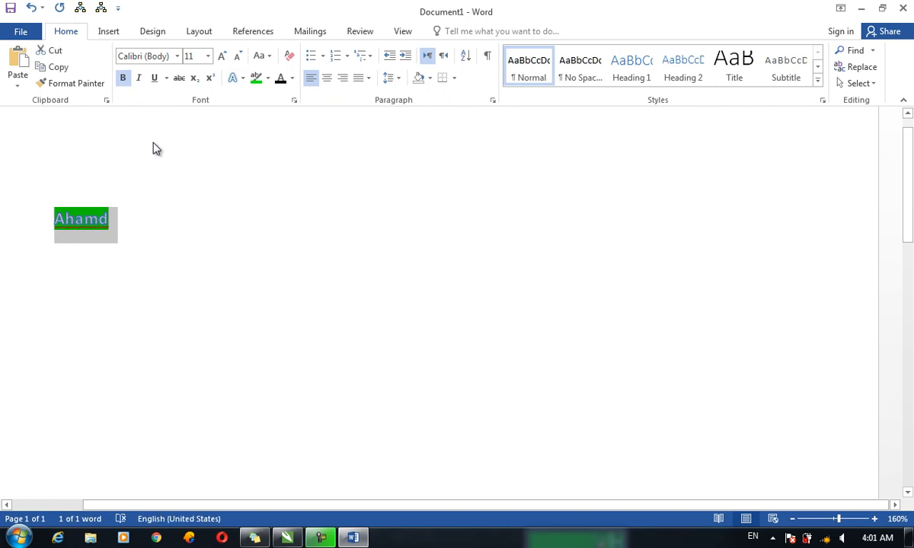
left_click(285, 78)
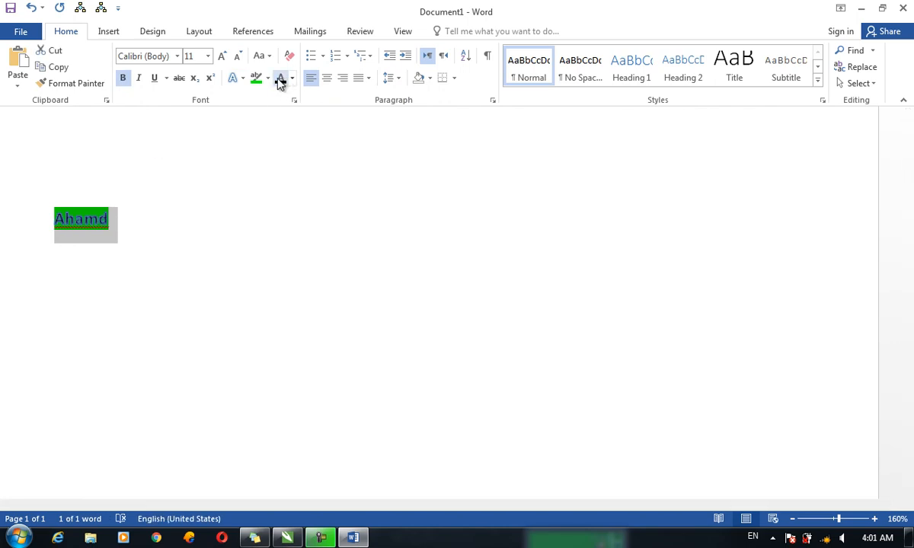
left_click(233, 77)
left_click(245, 109)
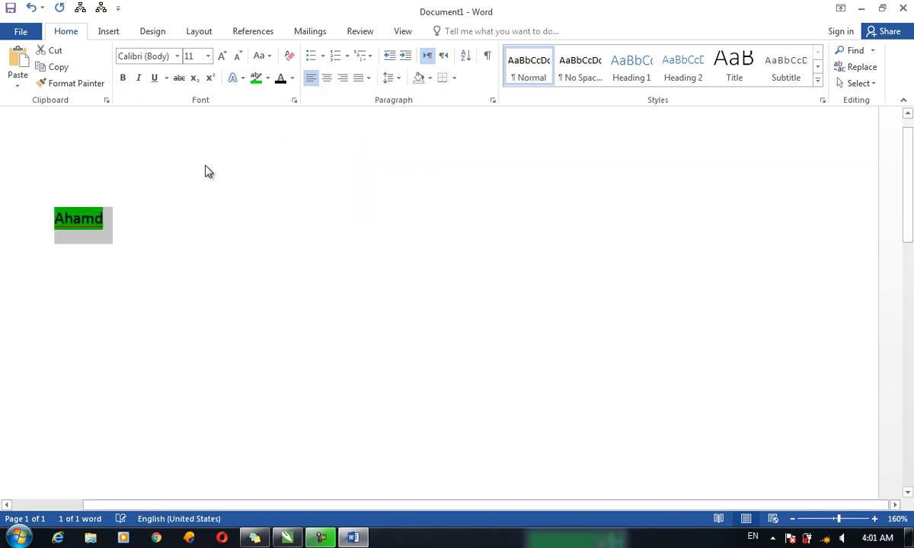
Enlarge the selected name to a font size of 110.
key("ctrl+shift+period")
key("ctrl+shift+period")
key("ctrl+shift+period")
key("ctrl+shift+period")
key("ctrl+shift+period")
key("ctrl+shift+period")
key("ctrl+shift+period")
key("ctrl+shift+period")
key("ctrl+shift+period")
key("ctrl+shift+period")
key("ctrl+shift+period")
key("ctrl+shift+period")
key("ctrl+shift+period")
key("ctrl+shift+period")
key("ctrl+shift+period")
key("ctrl+shift+period")
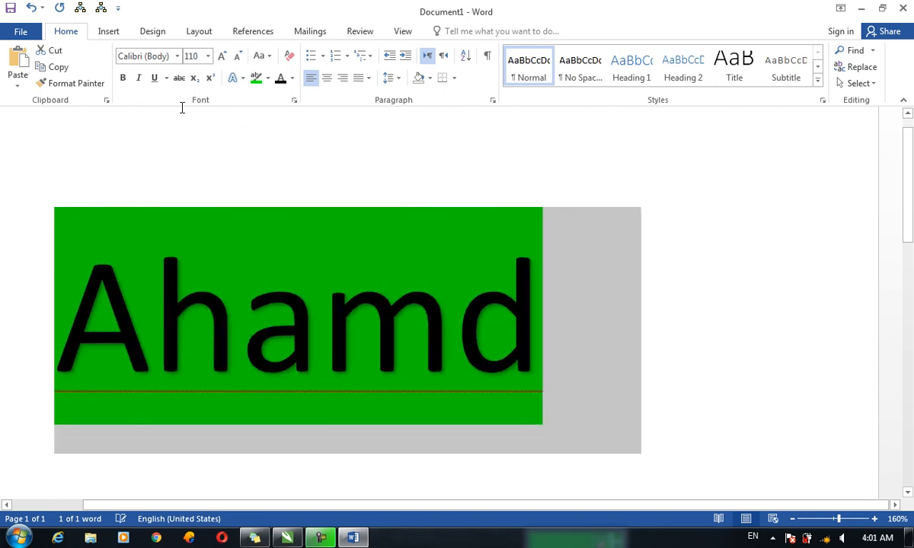
Save the Word document in the Documents library under its suggested file name and close Word.
left_click(11, 8)
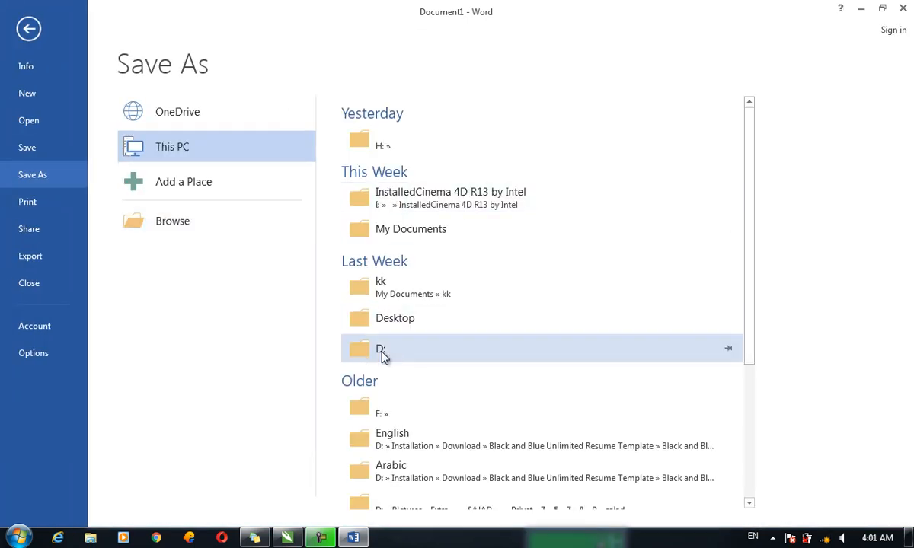
left_click(197, 224)
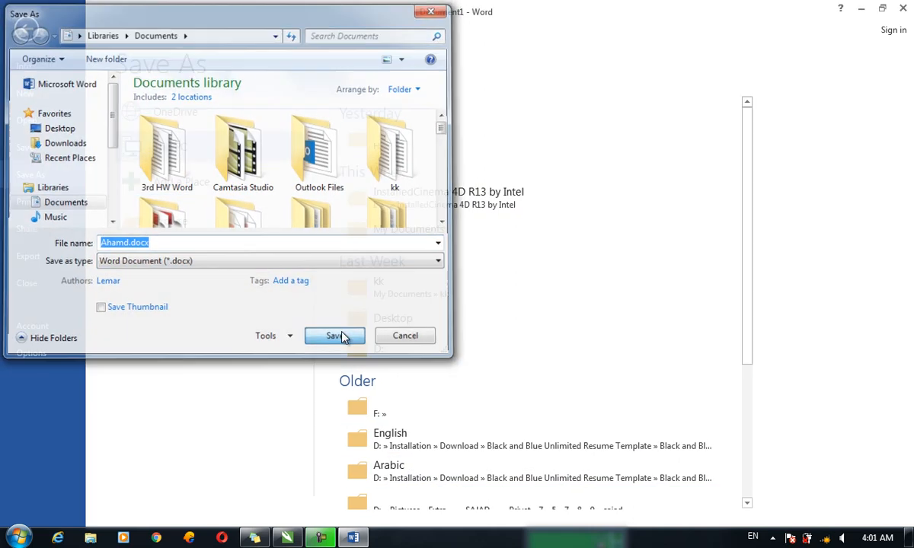
left_click(335, 336)
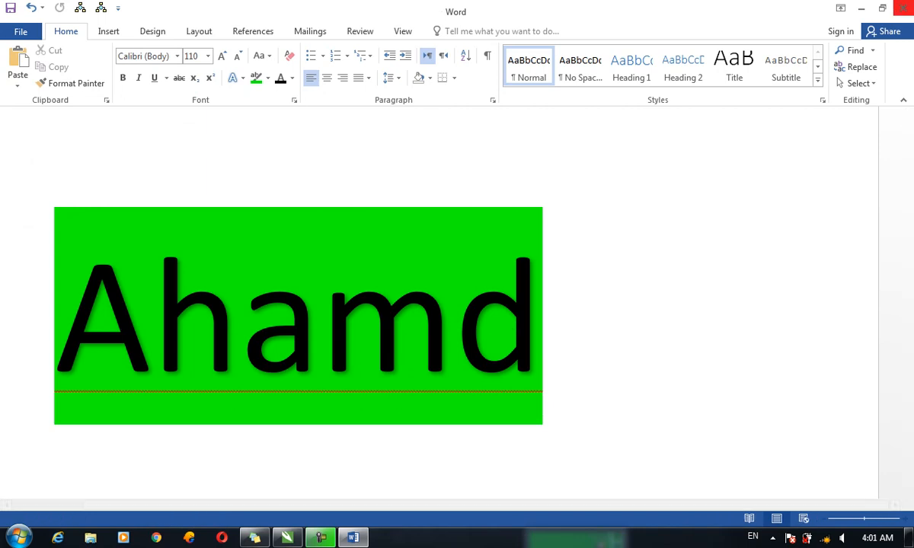
left_click(904, 9)
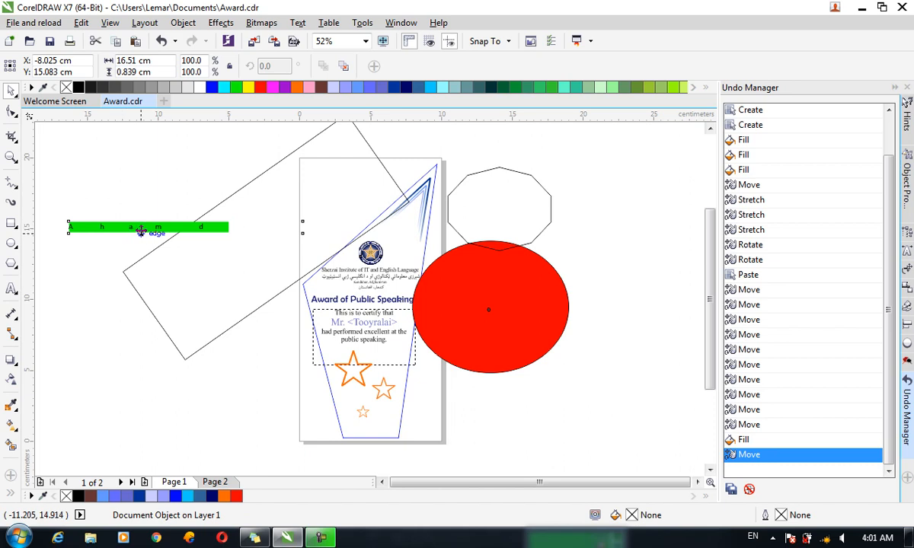
Clear the practice objects around the award by deleting the linked Word text, the rotated rectangle, the red ellipse and the polygon.
left_click_drag(141, 231, 174, 201)
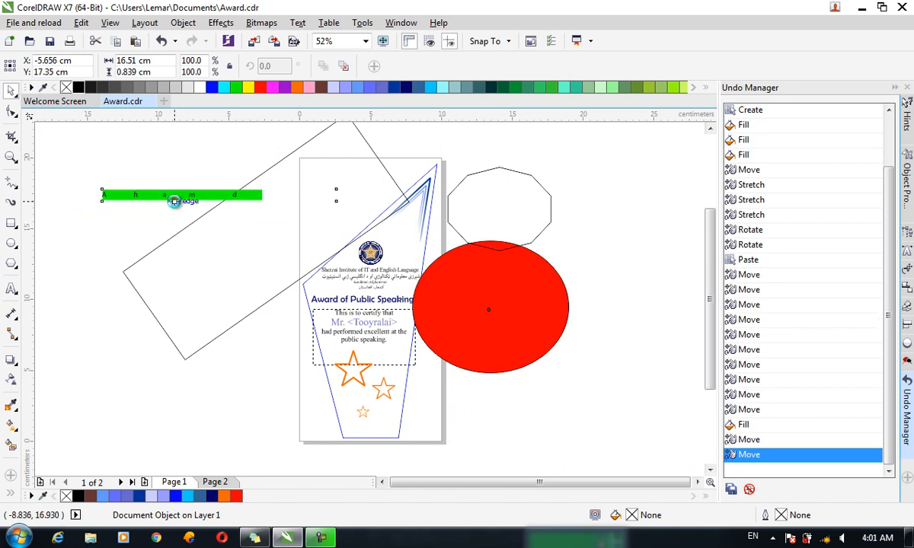
key("Delete")
left_click(81, 22)
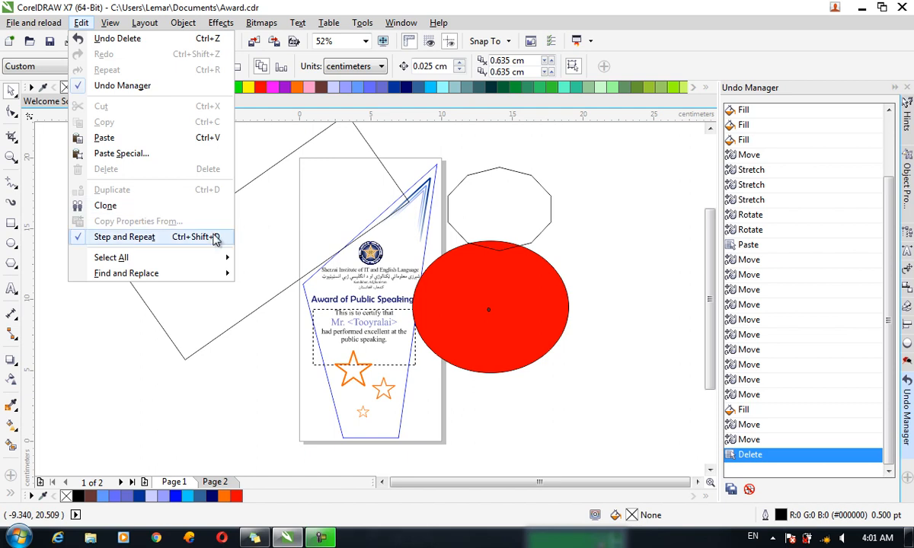
left_click(259, 250)
left_click(267, 246)
key("Delete")
left_click_drag(474, 349, 165, 251)
key("Delete")
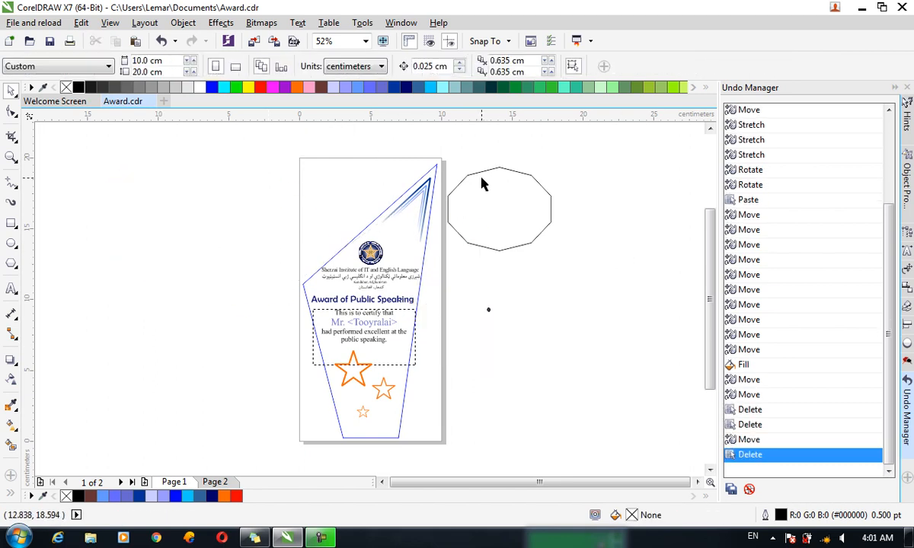
left_click_drag(468, 176, 488, 198)
key("Delete")
Duplicate the institute logo group with a horizontal offset of 10 cm and a vertical offset of 5 cm.
left_click(372, 245)
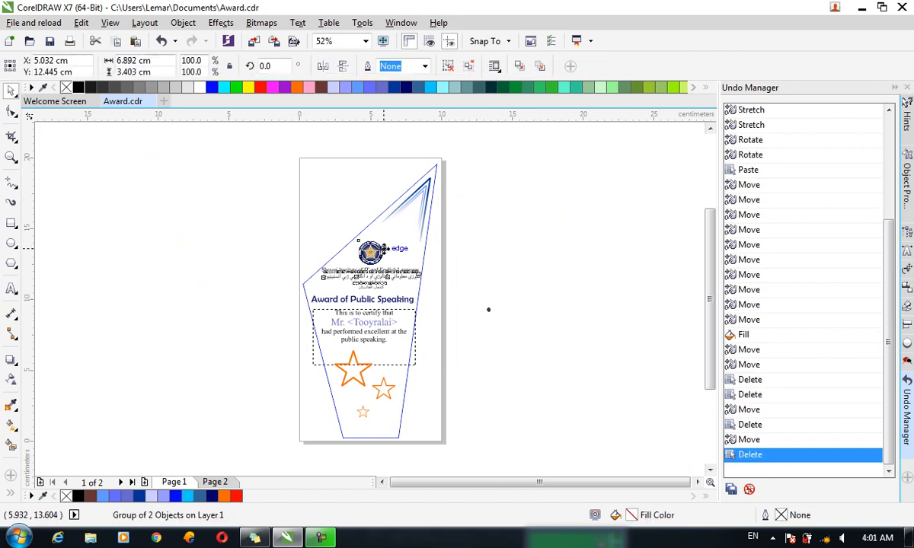
key("ctrl+d")
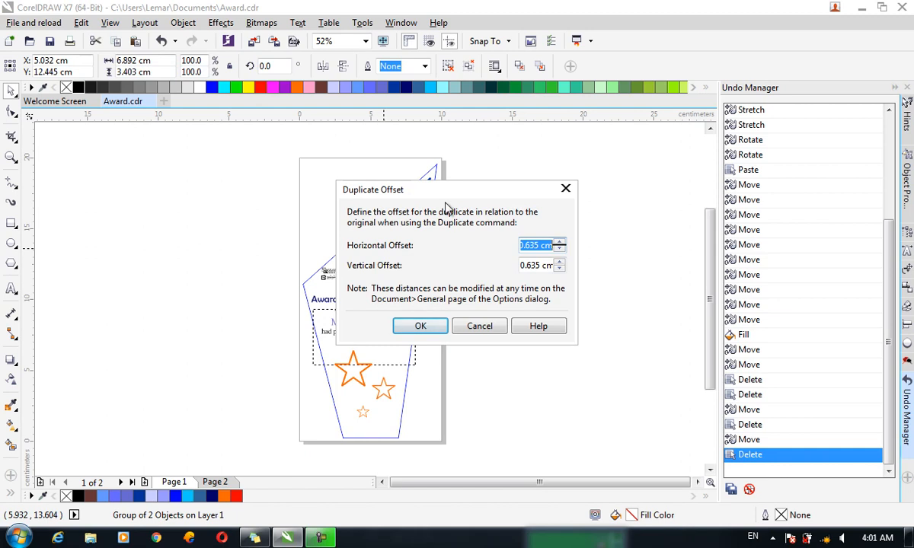
left_click_drag(448, 198, 244, 169)
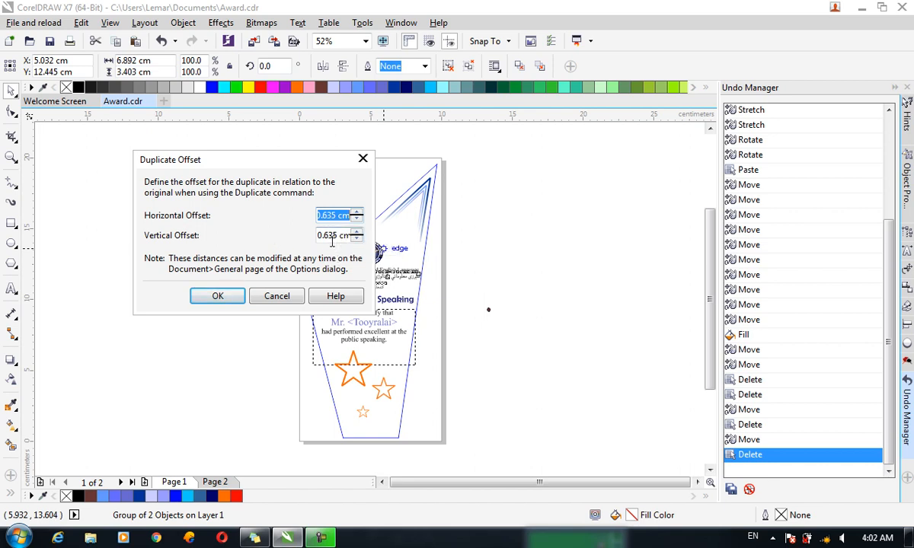
left_click_drag(340, 238, 308, 237)
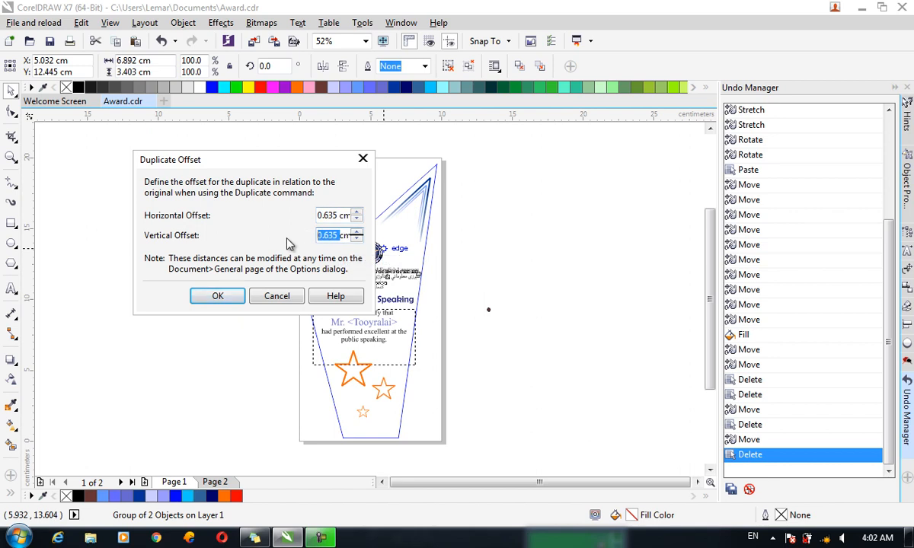
type("5")
left_click_drag(341, 216, 317, 214)
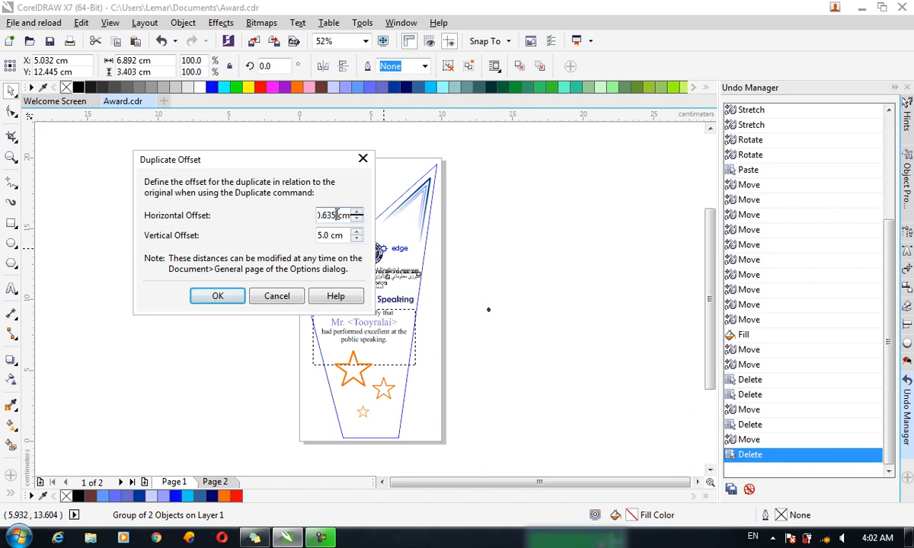
type("10")
left_click_drag(229, 160, 91, 149)
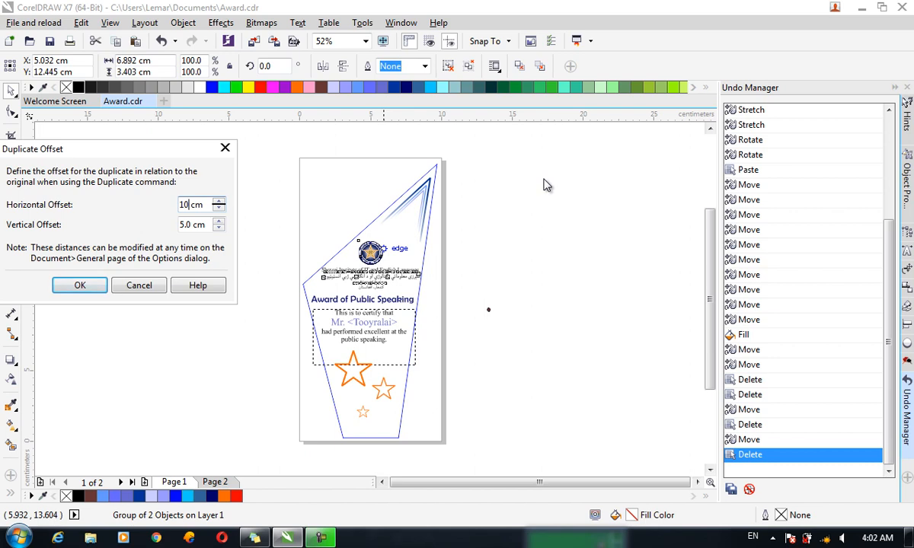
left_click(80, 285)
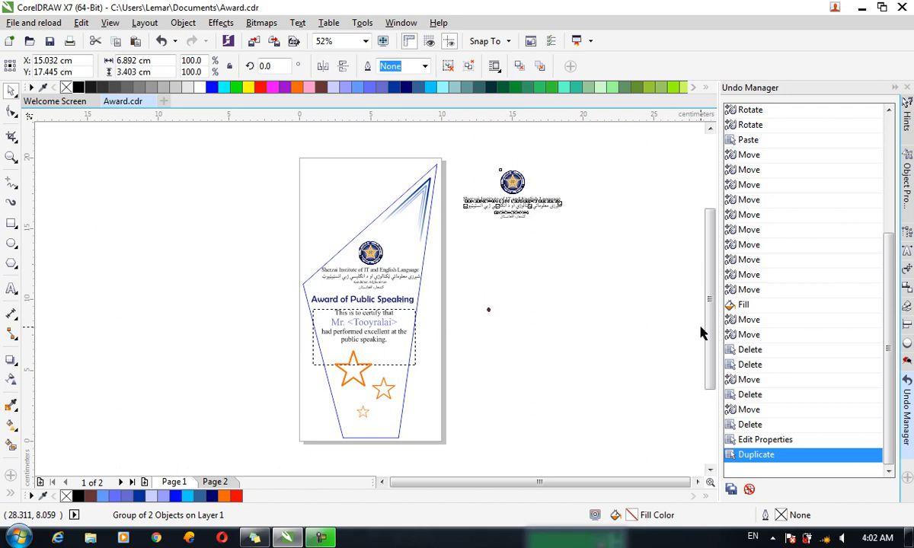
Duplicate the logo copy once more at the same offset, undo that duplication and redo it.
scroll(705, 330, "up", 2)
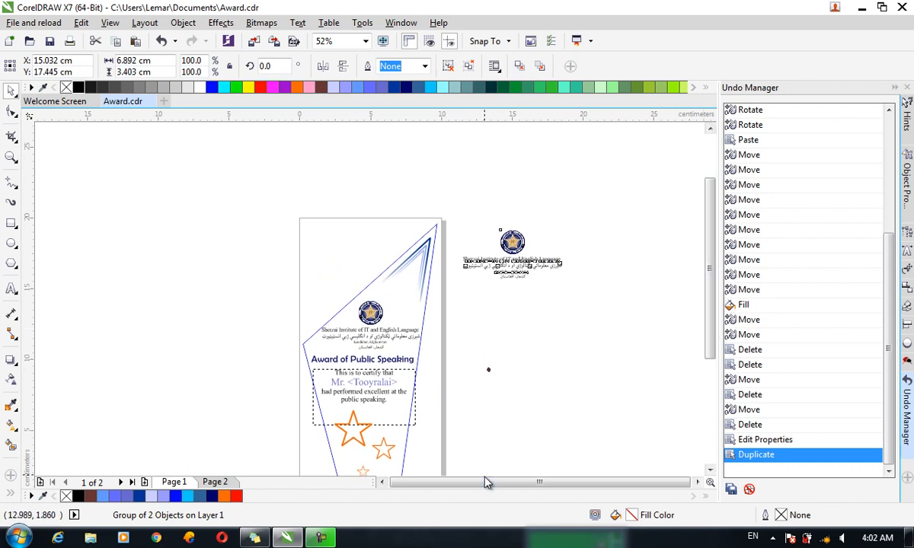
key("ctrl+d")
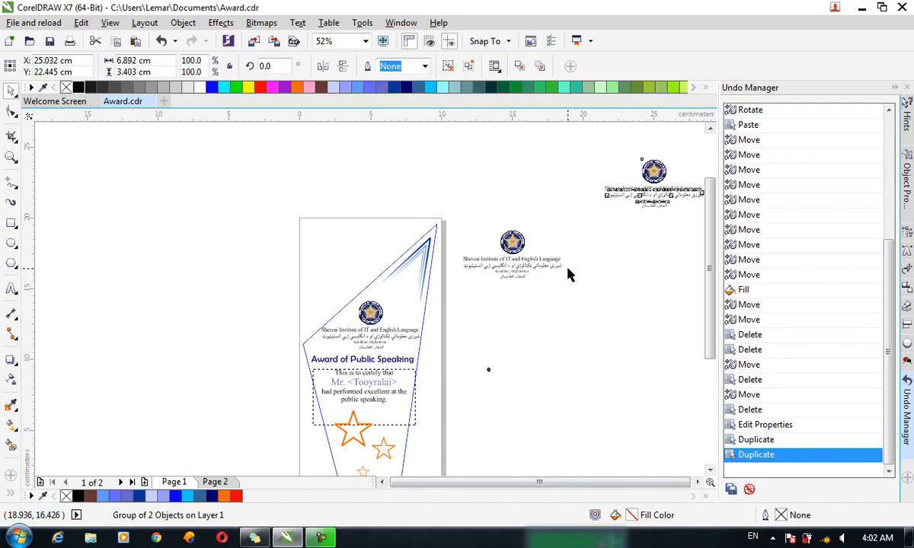
key("ctrl+z")
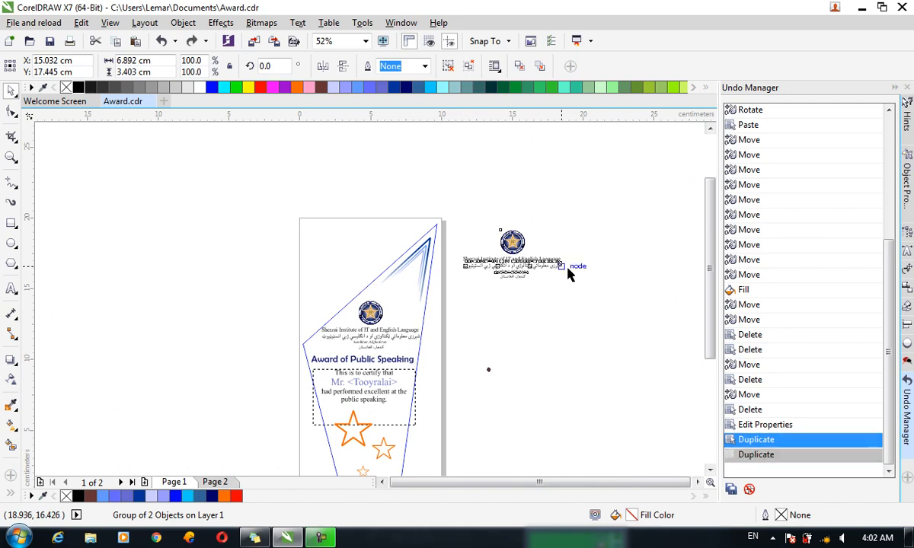
key("ctrl+shift+z")
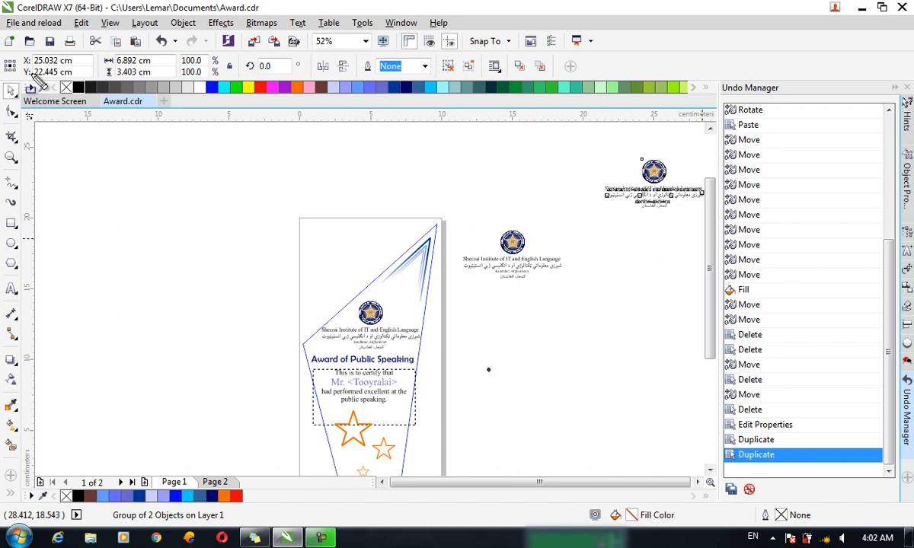
Clone the second duplicate of the logo group.
left_click_drag(17, 89, 112, 187)
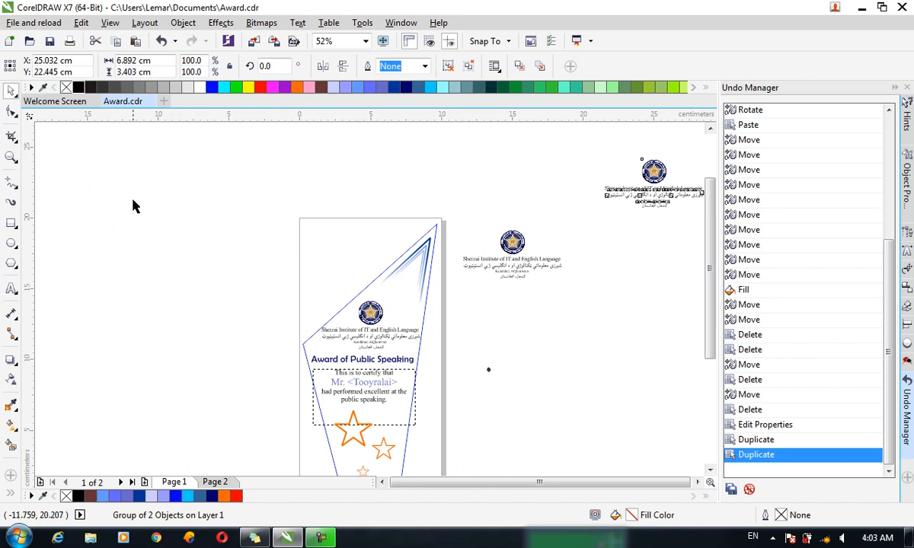
left_click(81, 23)
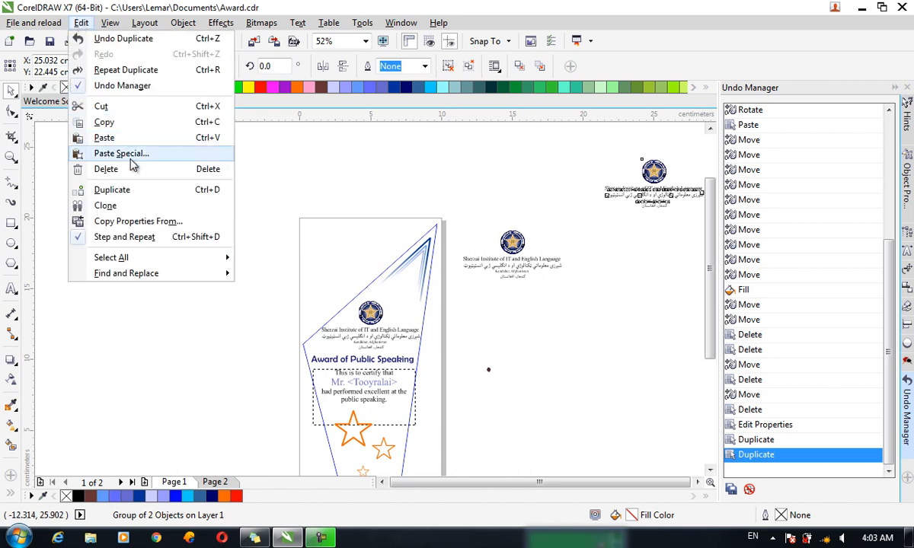
left_click(129, 206)
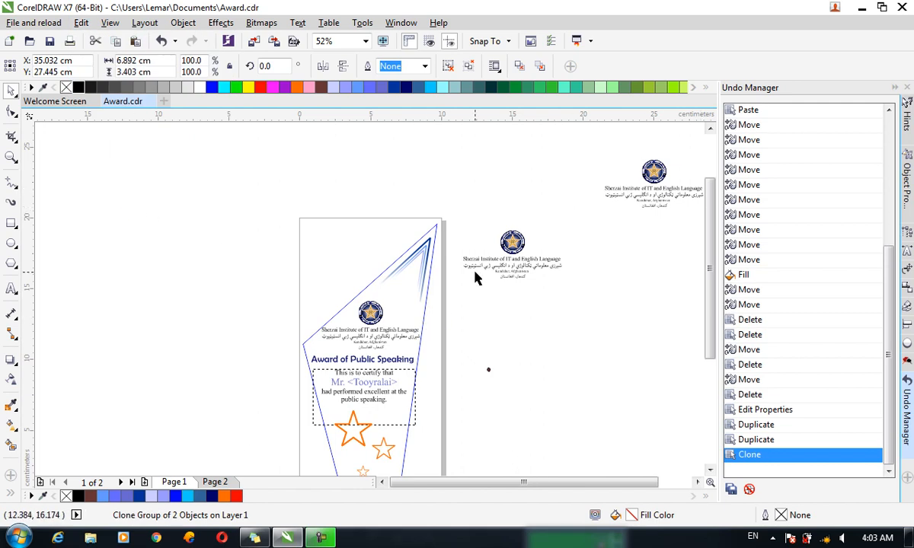
Shift the original logo group on the page slightly up and to the left, and clone it.
left_click(376, 308)
left_click_drag(376, 307, 363, 295)
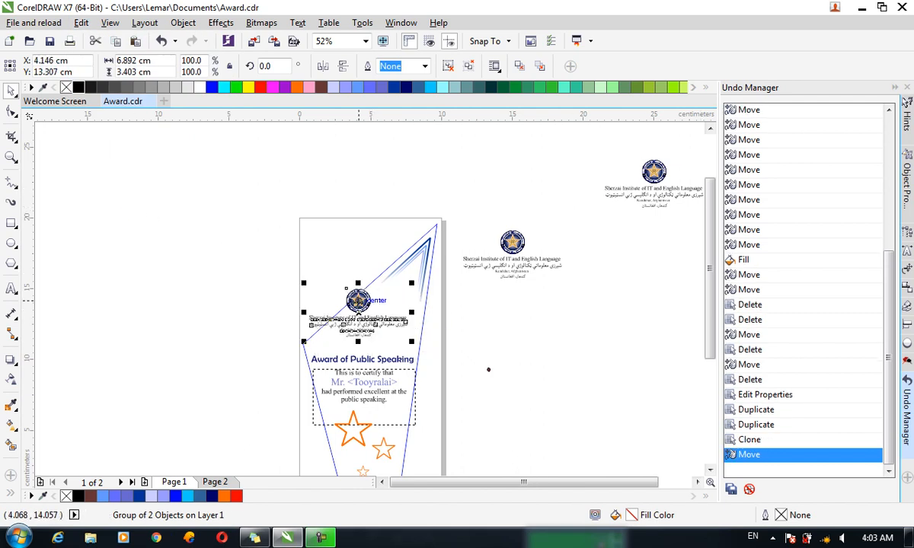
left_click(80, 23)
left_click(141, 206)
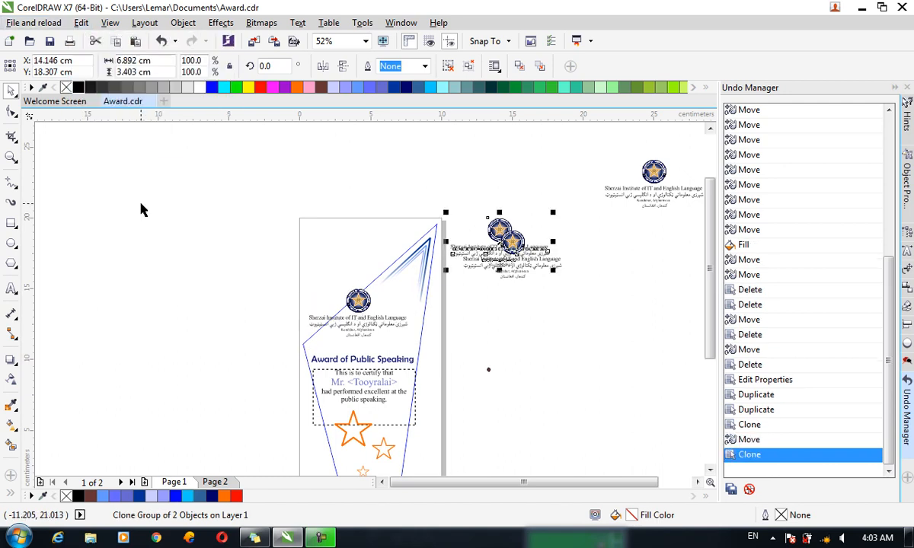
Move the new clone above the page and the first duplicate to the empty area right of the page's middle.
mouse_move(511, 241)
left_mouse_down()
mouse_move(316, 171)
mouse_move(289, 175)
left_mouse_up()
left_click_drag(523, 241, 596, 372)
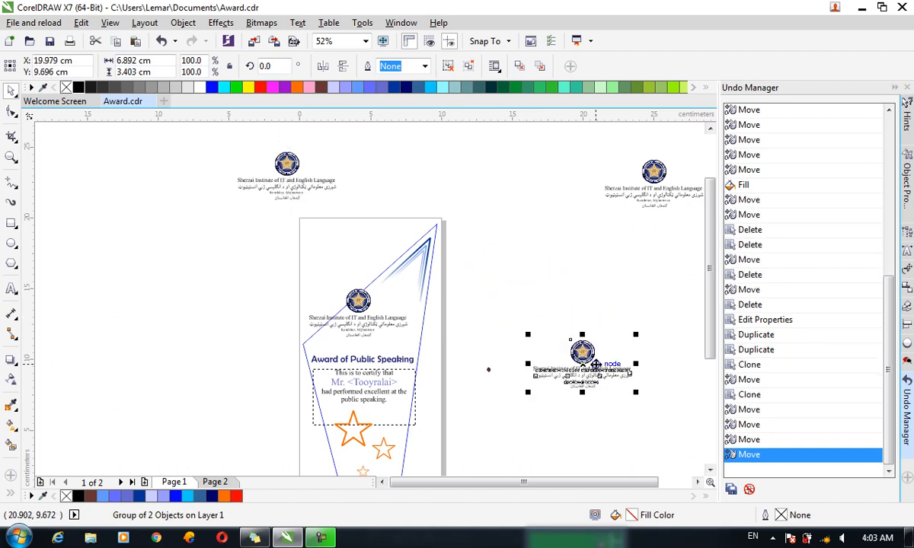
Clone the original logo group again and place the clone in the lower area left of the page.
left_click(348, 290)
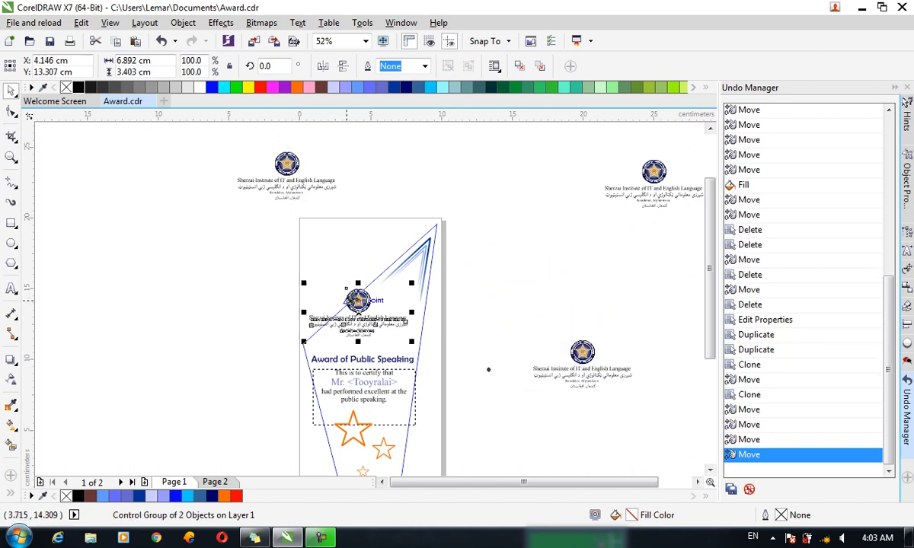
left_click(80, 23)
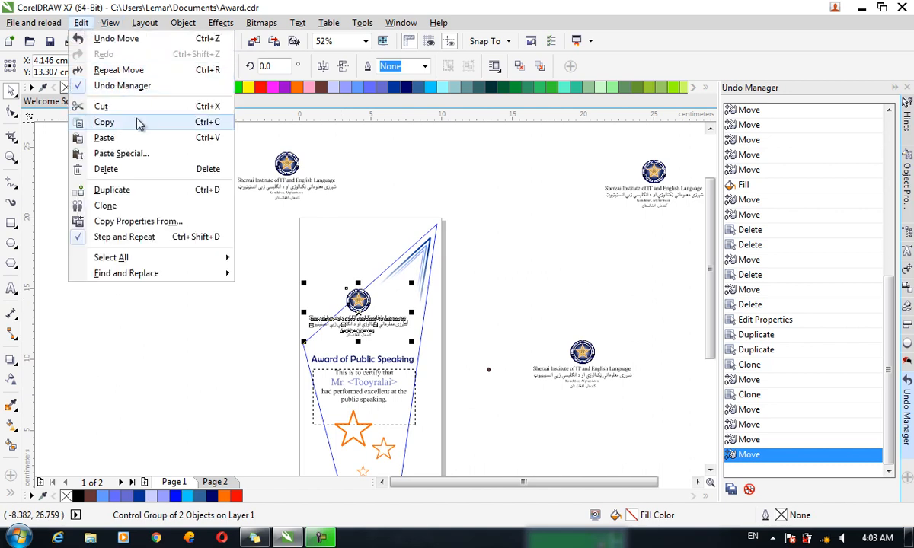
left_click(156, 206)
mouse_move(499, 231)
left_mouse_down()
mouse_move(469, 218)
mouse_move(517, 378)
mouse_move(160, 375)
left_mouse_up()
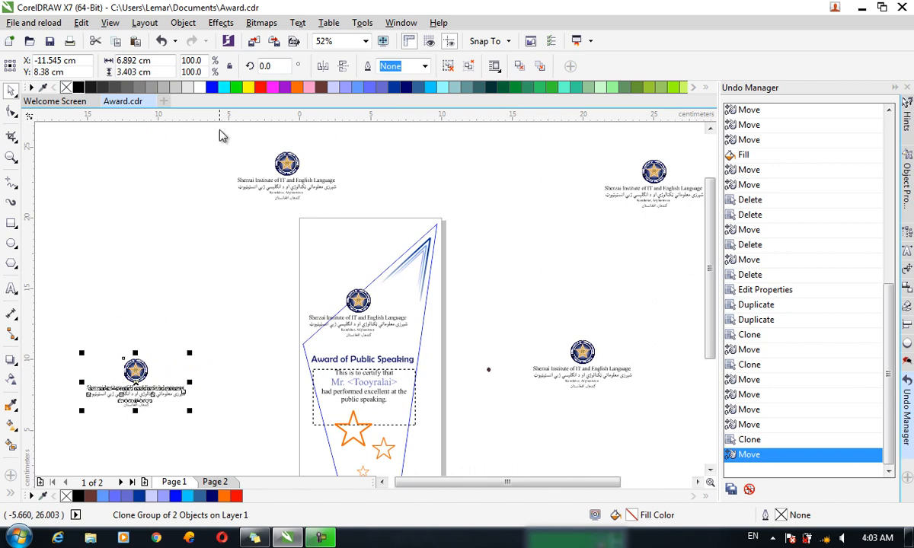
Make another clone of the original logo group and place it left of the page, above the previous clone.
left_click(81, 22)
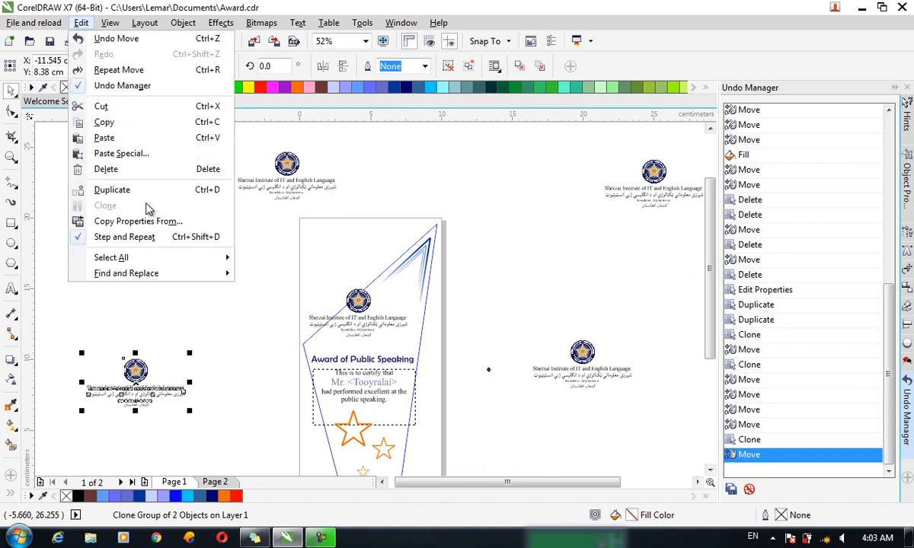
left_click(367, 318)
left_click(366, 318)
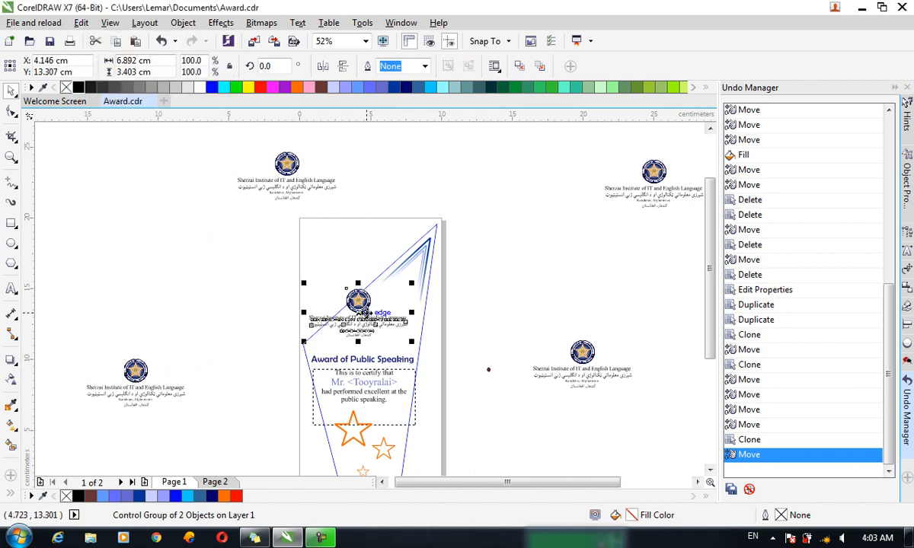
left_click(81, 23)
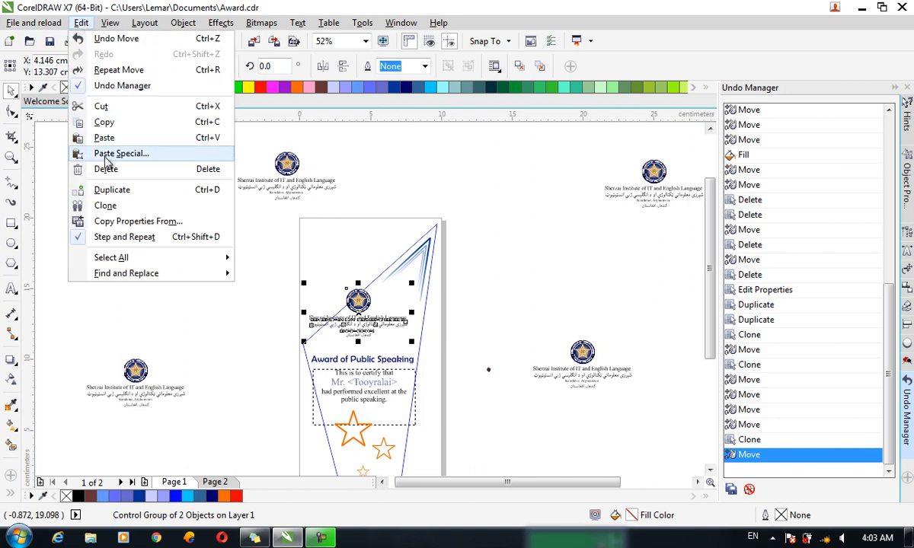
left_click(105, 206)
left_click_drag(526, 228, 108, 231)
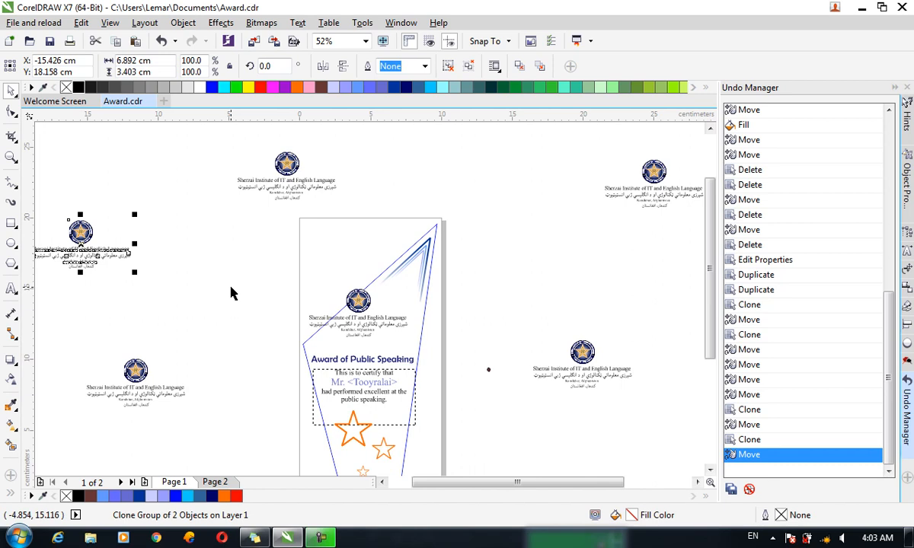
Enlarge the original logo group to about 10.5 by 5.2 cm so its clones resize with it.
left_click(352, 329)
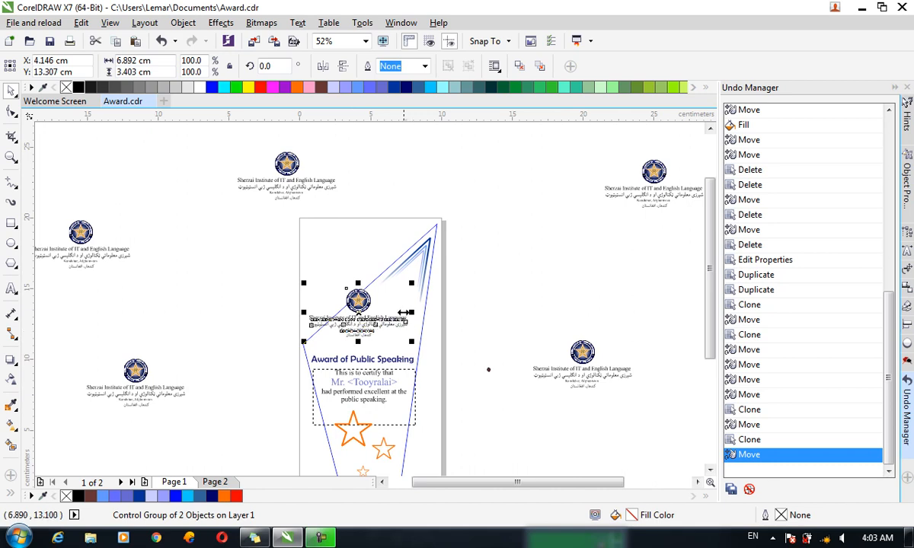
left_click_drag(413, 284, 484, 239)
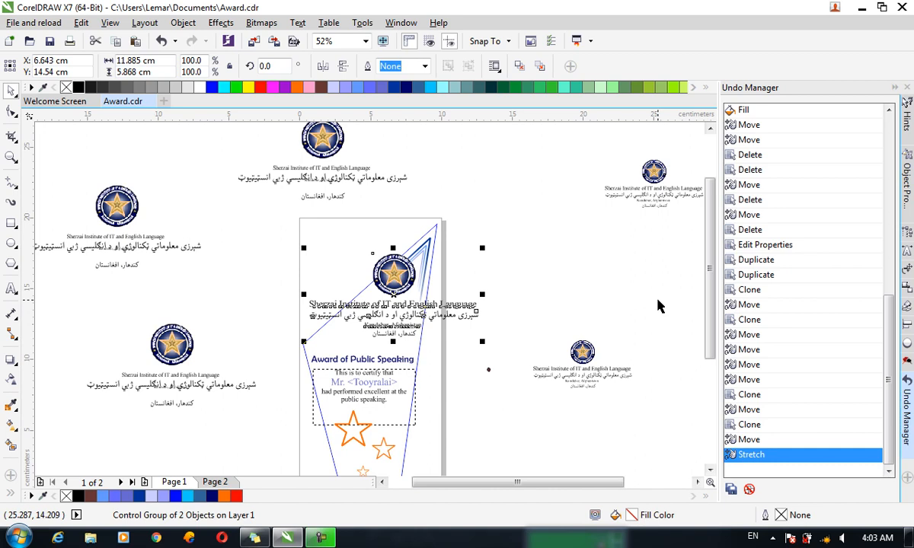
left_click_drag(482, 247, 464, 245)
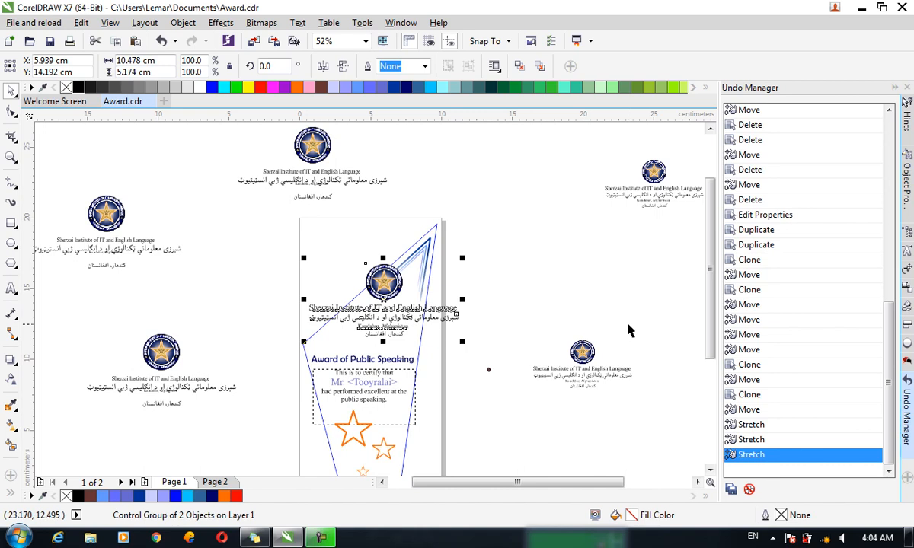
left_click(81, 22)
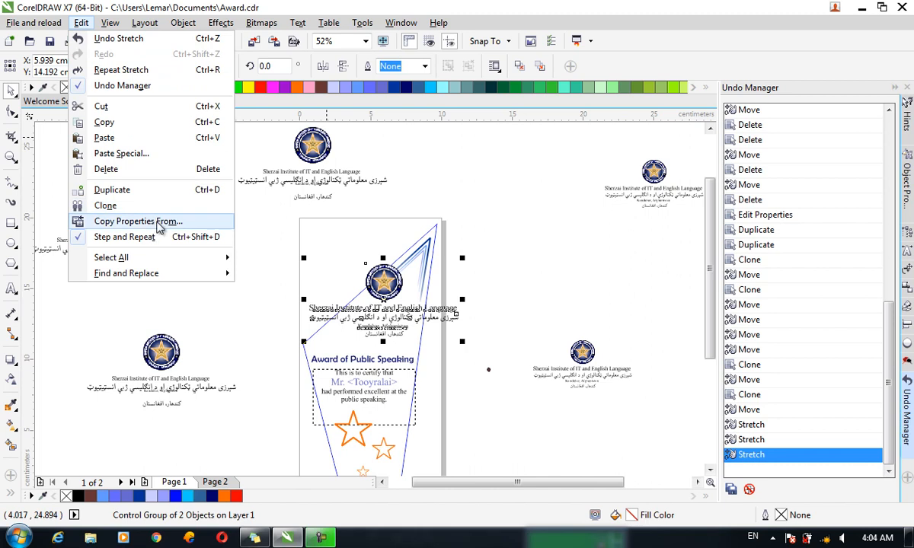
mouse_move(202, 276)
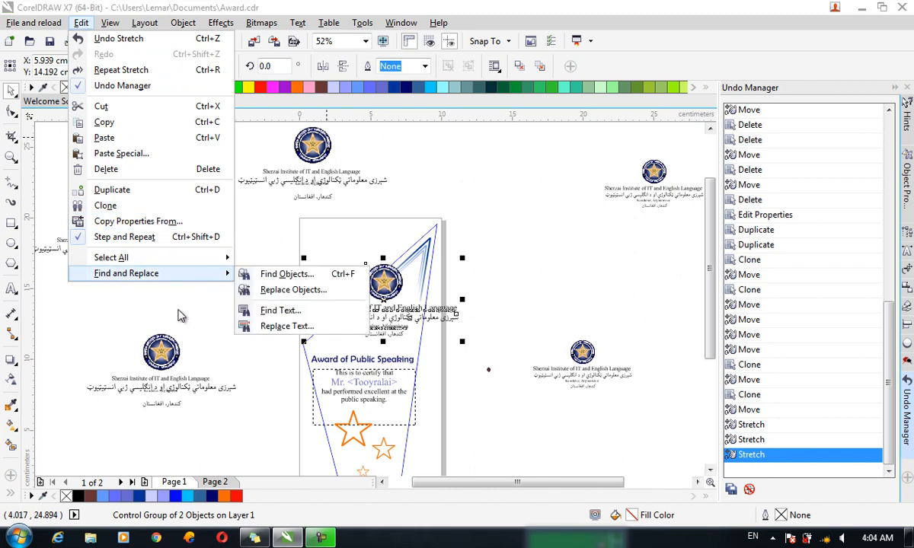
left_click(181, 315)
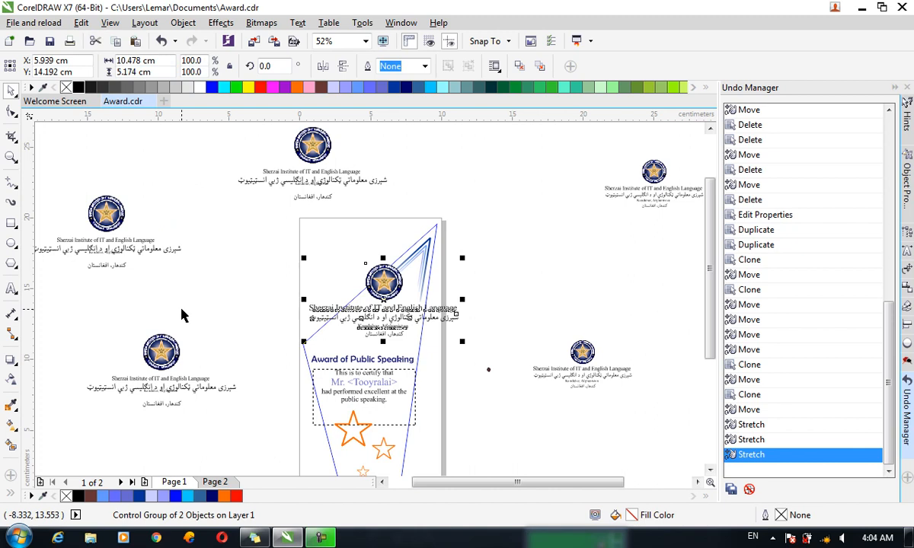
Move the original logo group slightly up and left on the page, and close the Award.cdr document.
left_click_drag(373, 279, 339, 270)
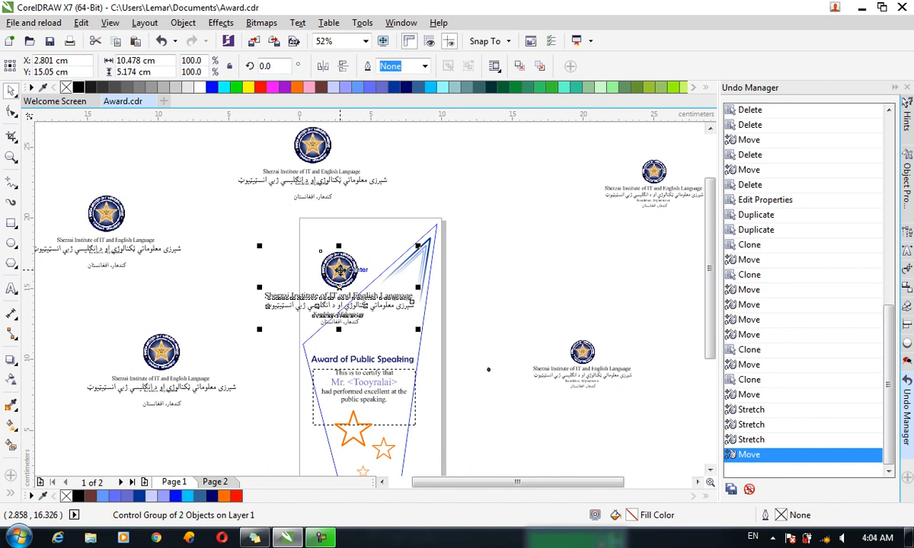
left_click(213, 484)
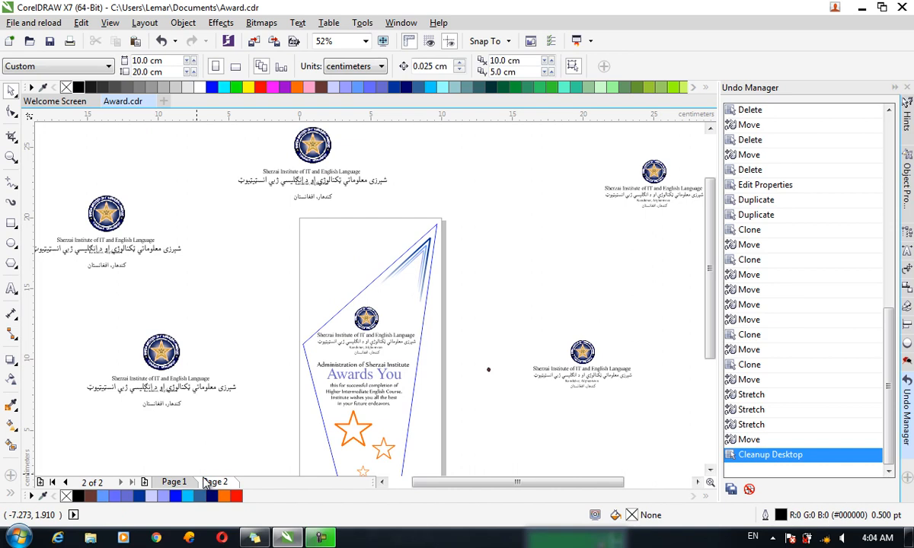
left_click(155, 102)
left_click(451, 294)
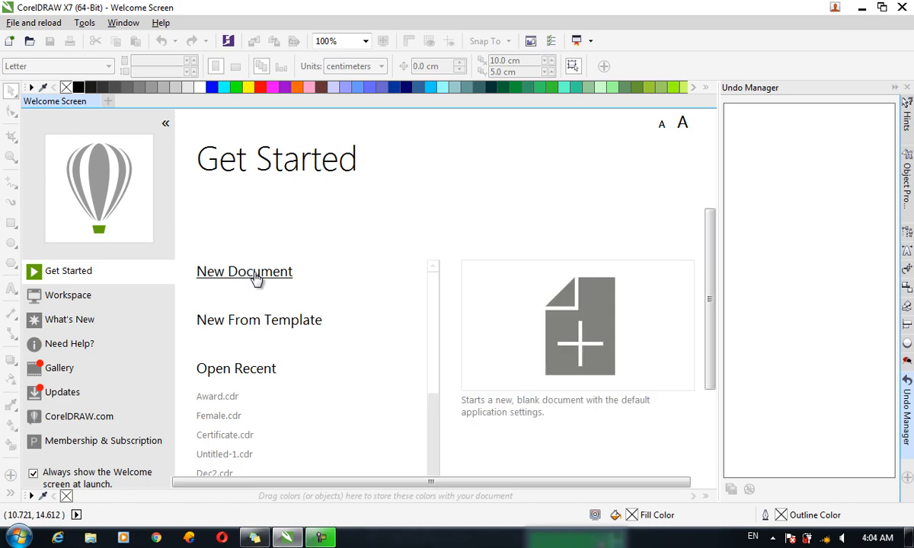
Create a new document and draw a rectangle about 8.2 by 5.7 cm in the upper half of the page.
left_click(256, 275)
left_click(11, 223)
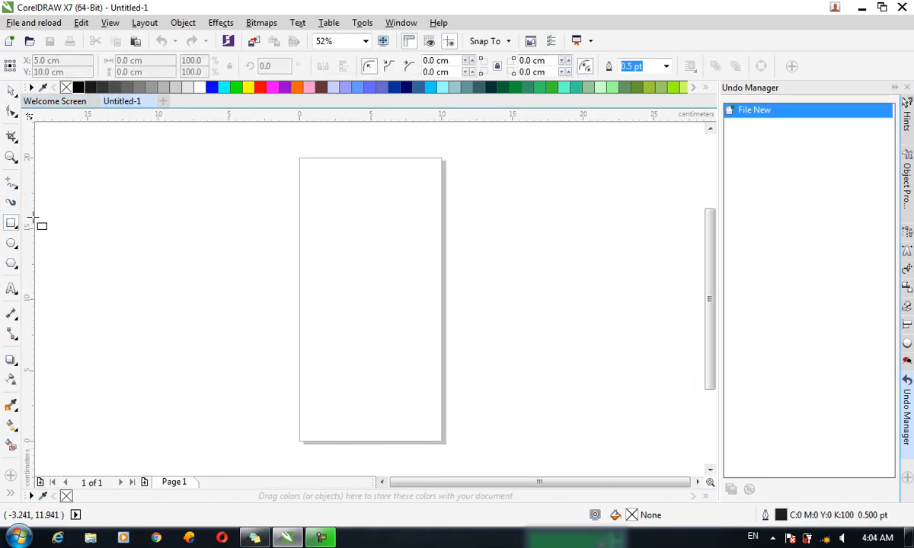
left_click_drag(318, 202, 435, 283)
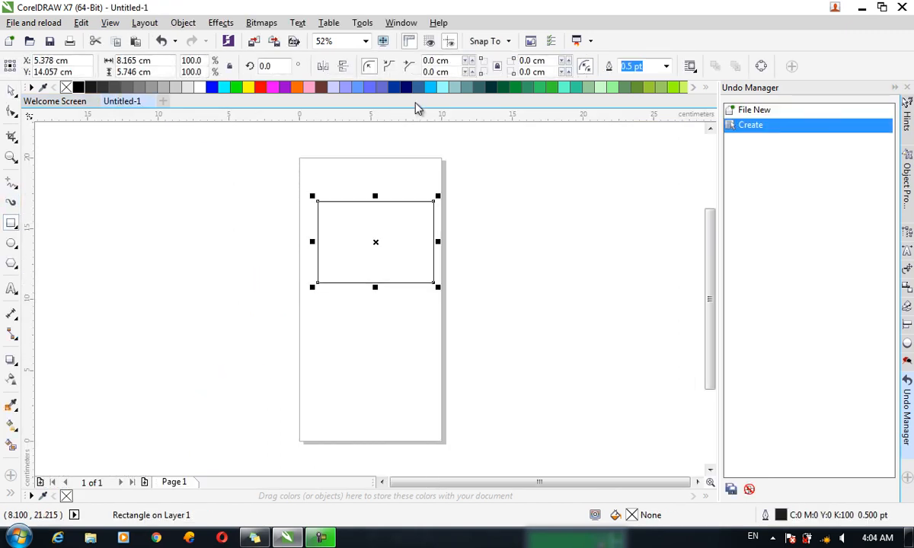
Apply a conical black-to-white fountain fill to the rectangle.
key("F11")
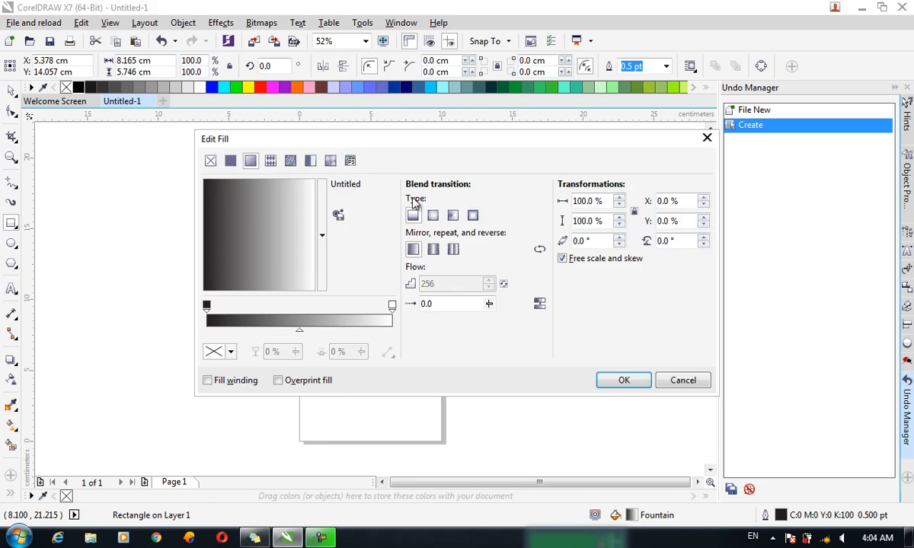
left_click(453, 216)
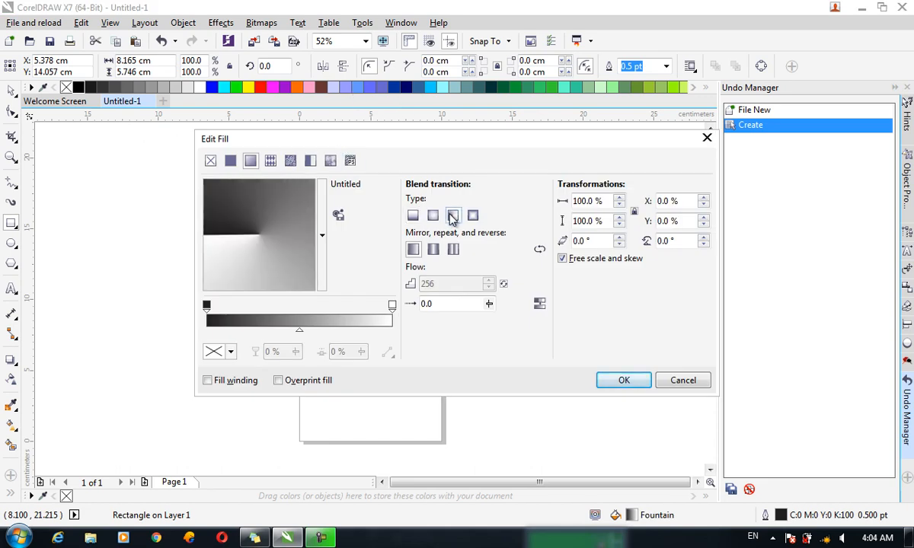
left_click(620, 378)
Give the rectangle a red 12 pt outline with the first dotted line style, and enable Scale with object.
key("F12")
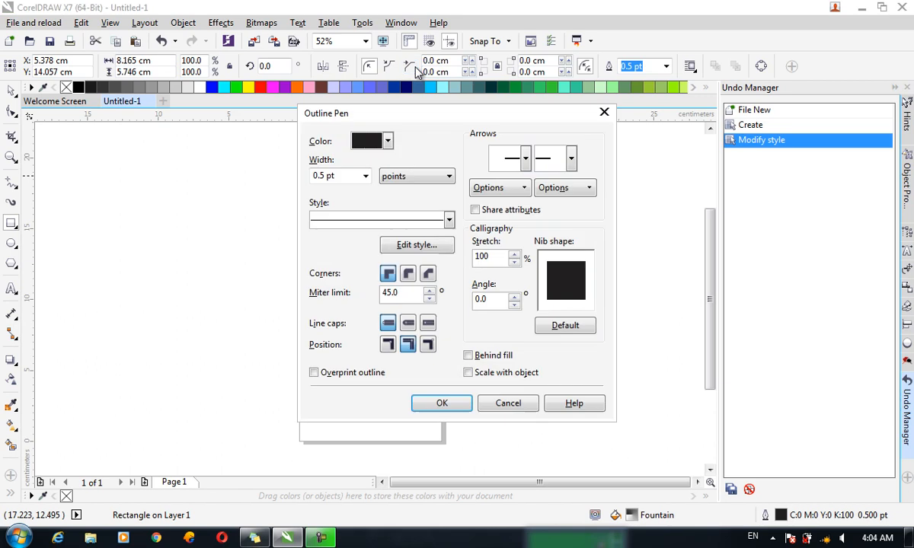
left_click(387, 142)
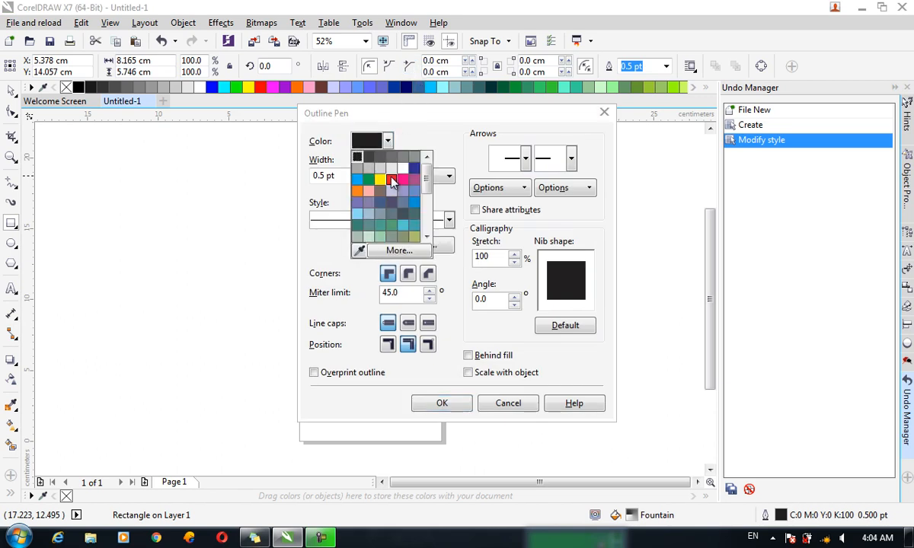
left_click(365, 165)
left_click(364, 176)
left_click(365, 176)
left_click(365, 176)
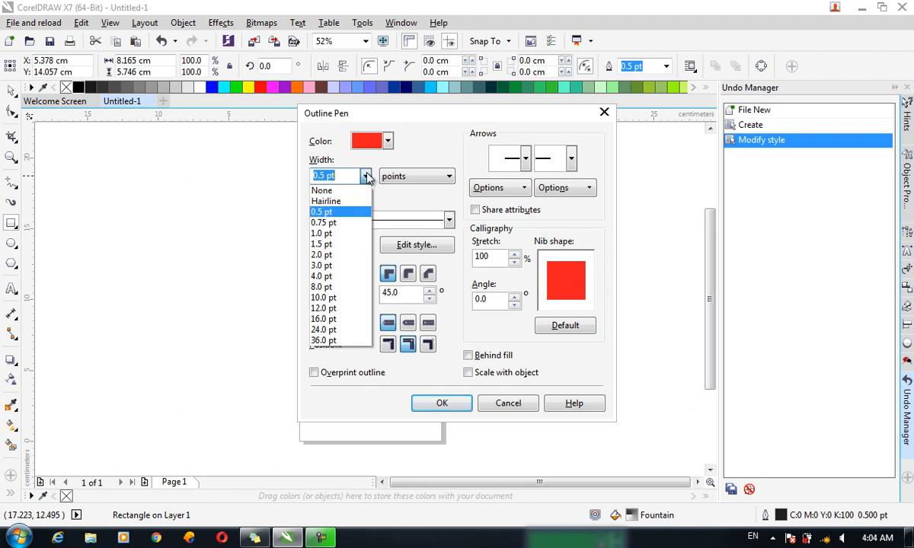
left_click(320, 319)
left_click(421, 220)
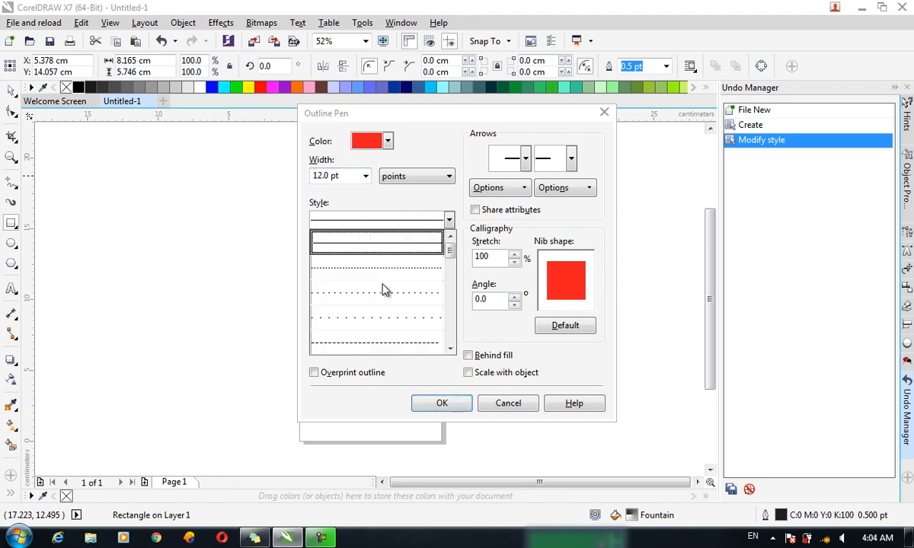
left_click(354, 254)
left_click(468, 373)
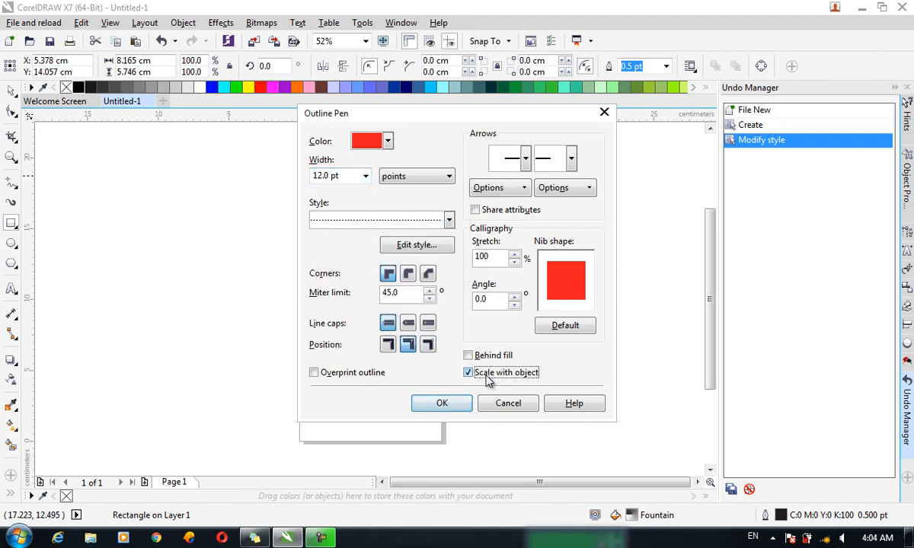
left_click(456, 404)
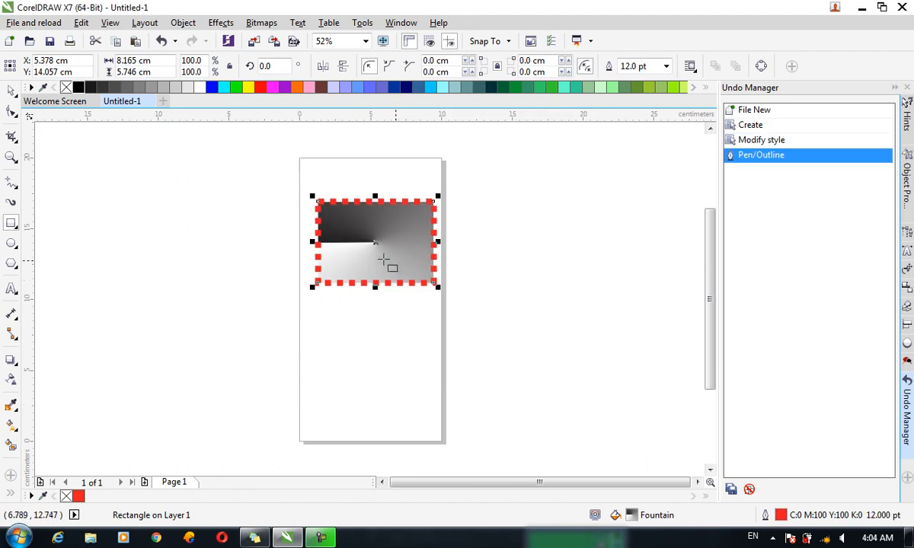
Move the rectangle over the page's upper-right corner and draw a ten-sided polygon about 13.5 by 10.7 cm across the lower-left part.
left_click(11, 90)
left_click_drag(424, 247, 504, 193)
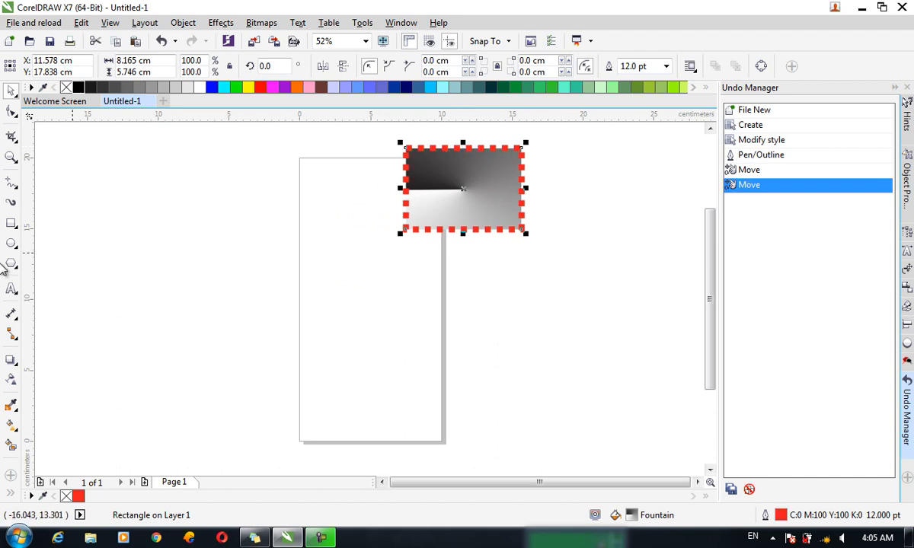
left_click(10, 263)
left_click_drag(185, 296, 387, 459)
Copy the outline pen, outline color and fill from the rectangle to the polygon with Copy Properties From.
left_click(81, 22)
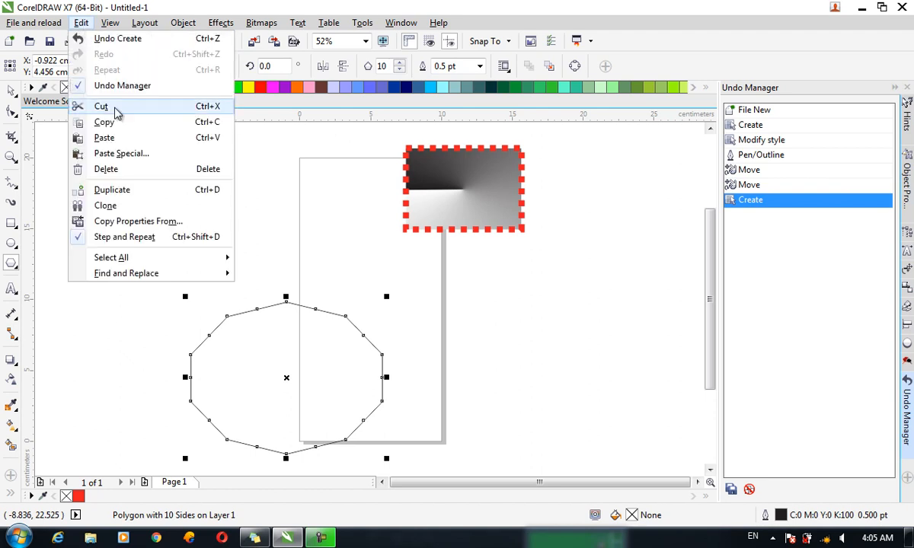
left_click(178, 226)
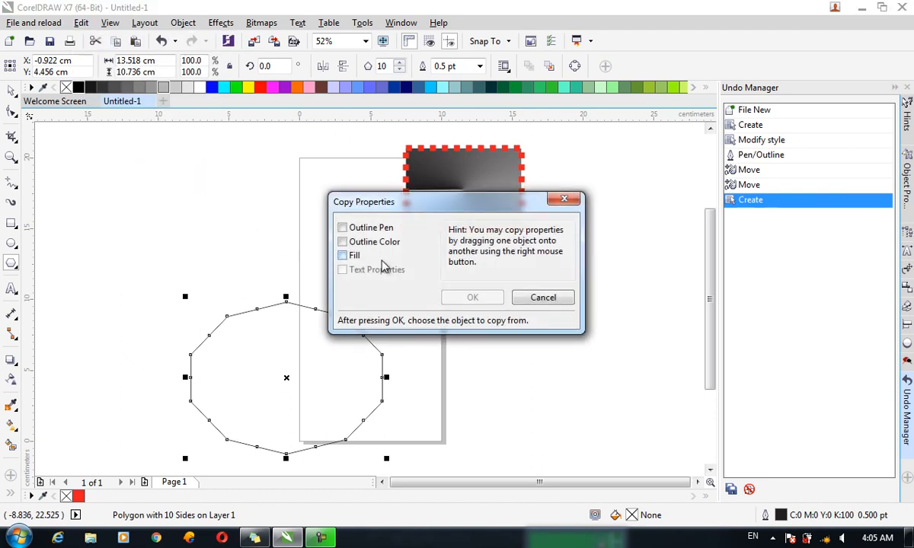
left_click_drag(355, 197, 427, 160)
left_click(457, 192)
left_click(458, 194)
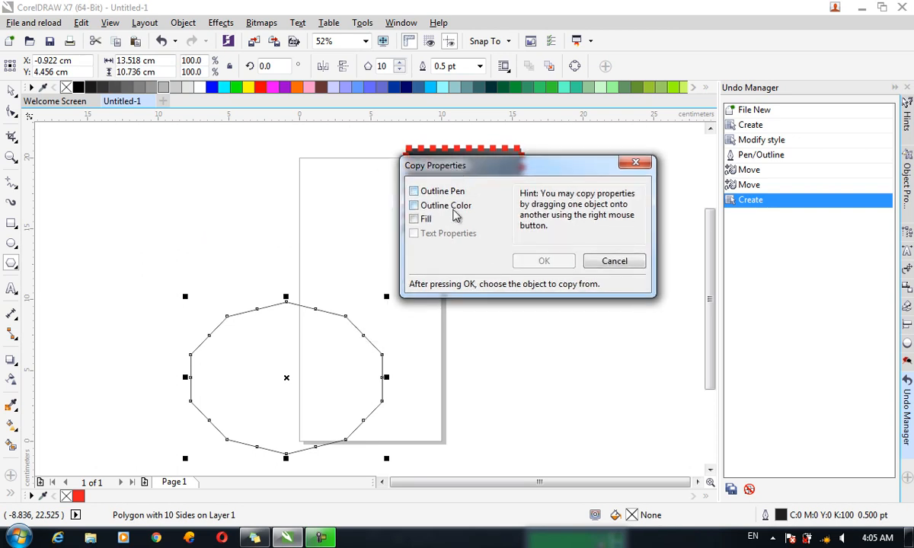
left_click(453, 212)
left_click(451, 212)
left_click(416, 220)
left_click(418, 221)
left_click(415, 192)
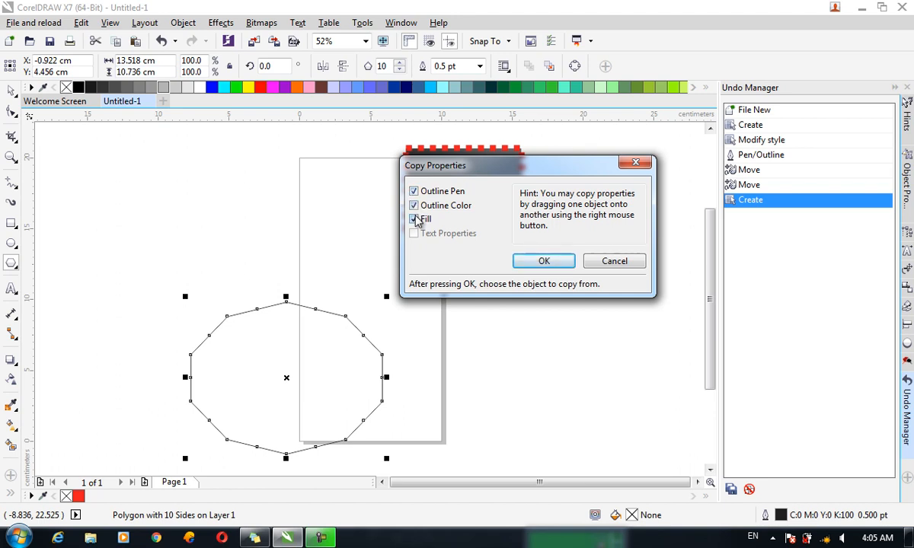
left_click(547, 261)
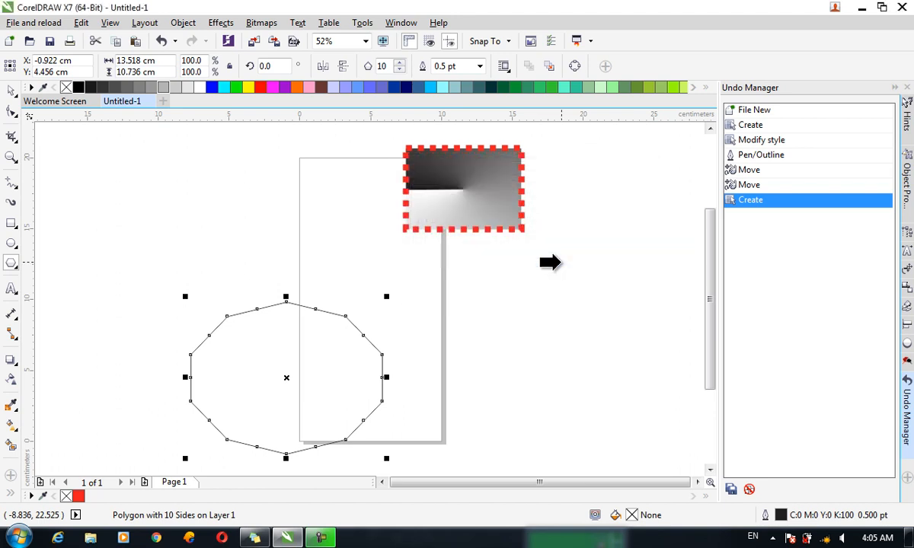
left_click(457, 195)
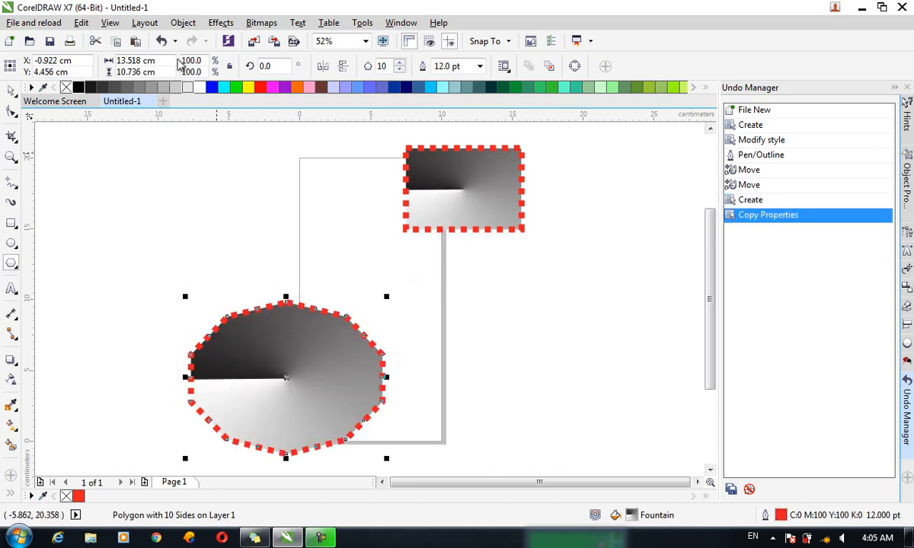
Turn off the Step and Repeat docker and delete both the polygon and the rectangle.
left_click(85, 25)
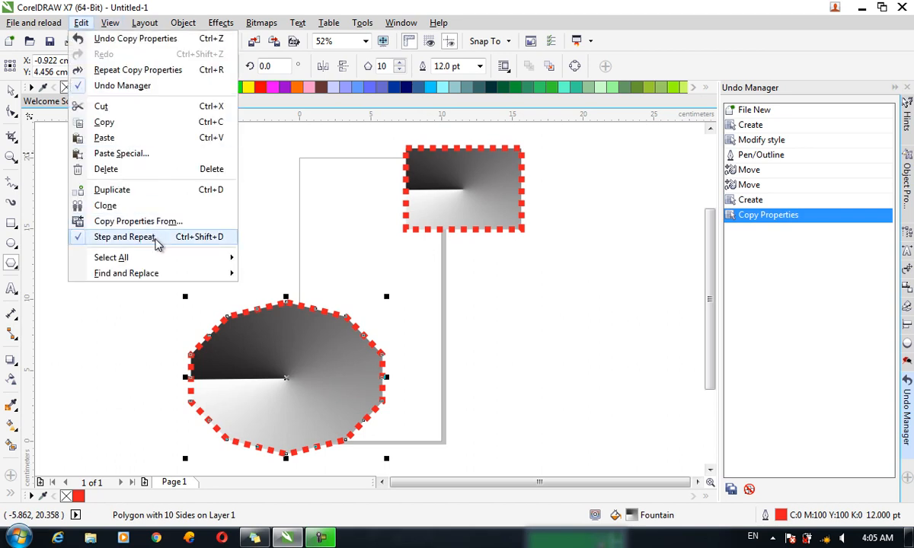
left_click(156, 239)
left_click(11, 90)
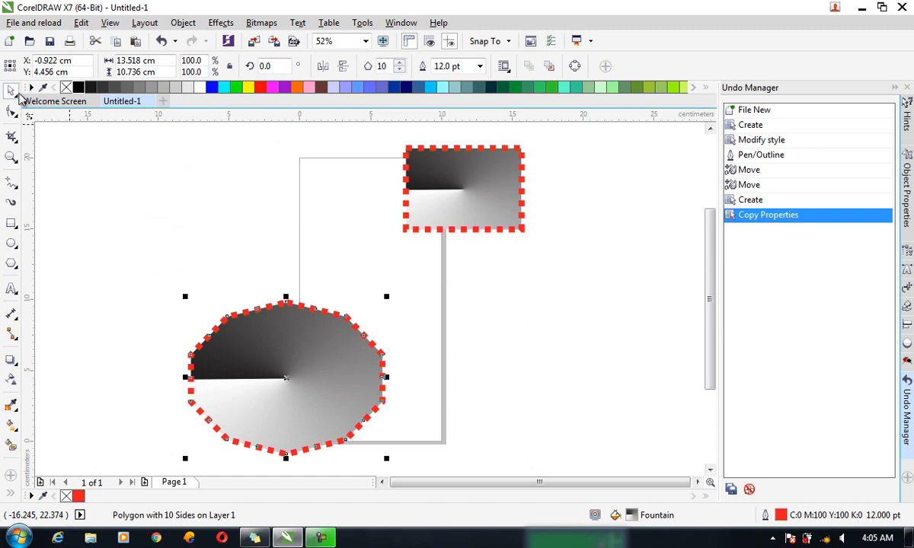
left_click_drag(303, 320, 271, 278)
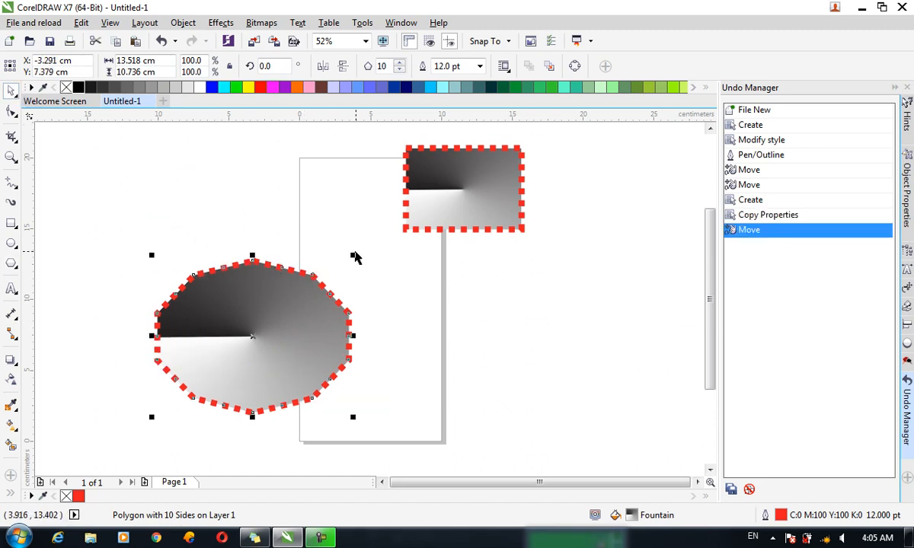
key("Delete")
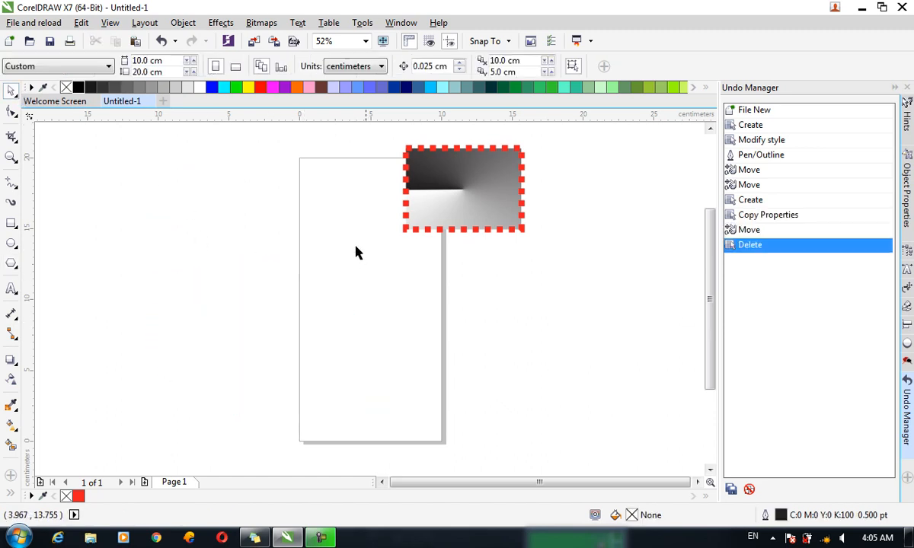
left_click(471, 220)
left_click(472, 223)
key("Delete")
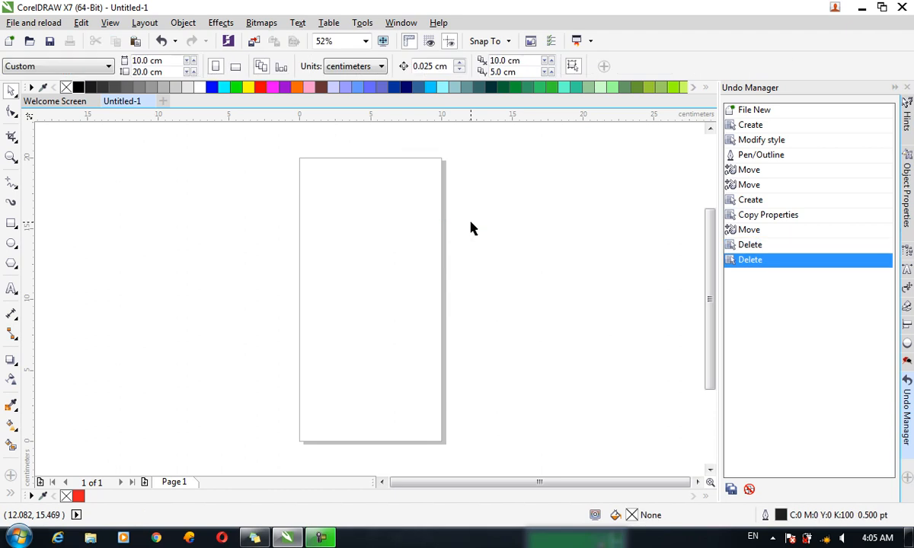
Switch the page to landscape and draw a yellow-filled five-pointed star about 0.8 cm wide in its upper-left corner.
left_click(237, 67)
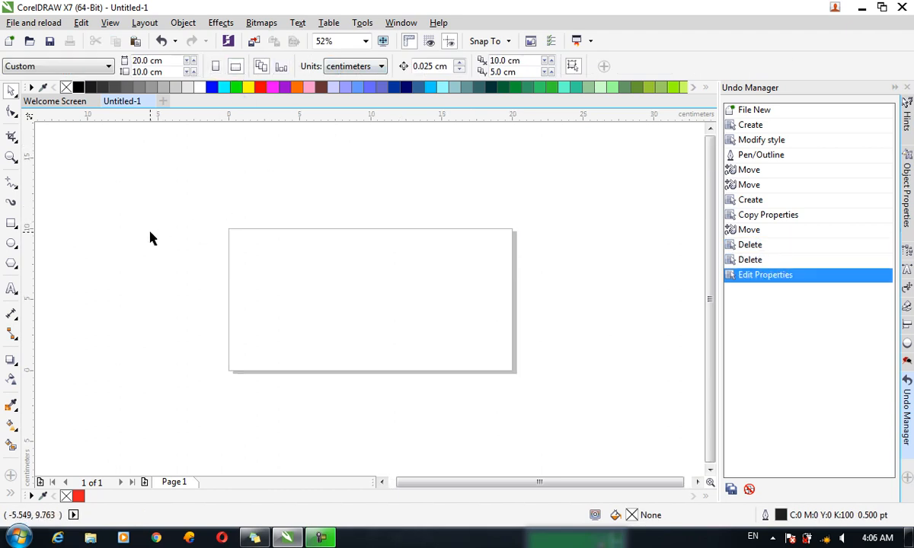
left_click(15, 244)
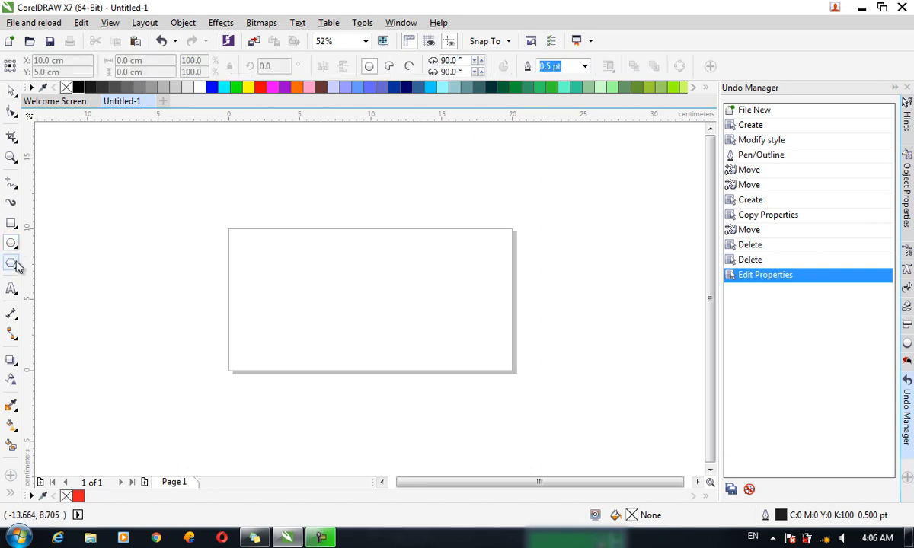
left_click(16, 264)
left_click(50, 278)
left_click_drag(234, 241, 245, 244)
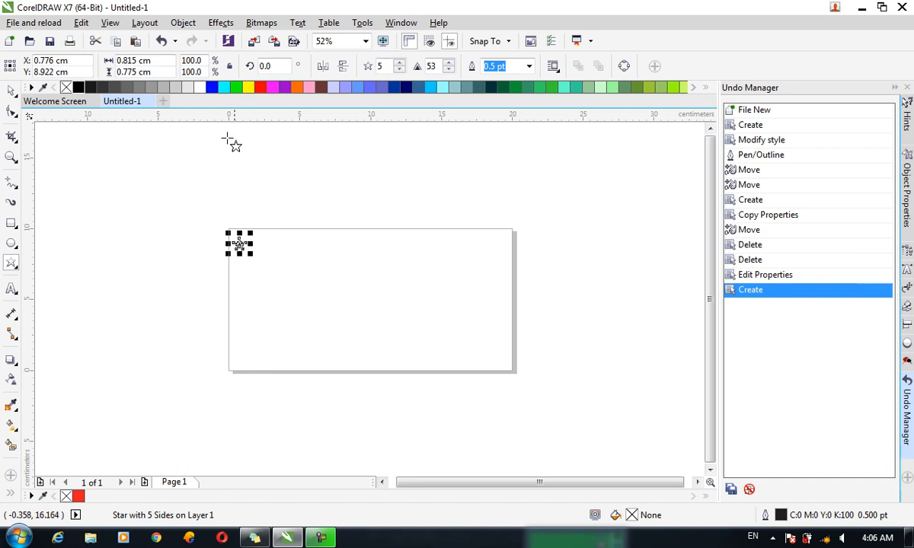
left_click(260, 87)
left_click(248, 87)
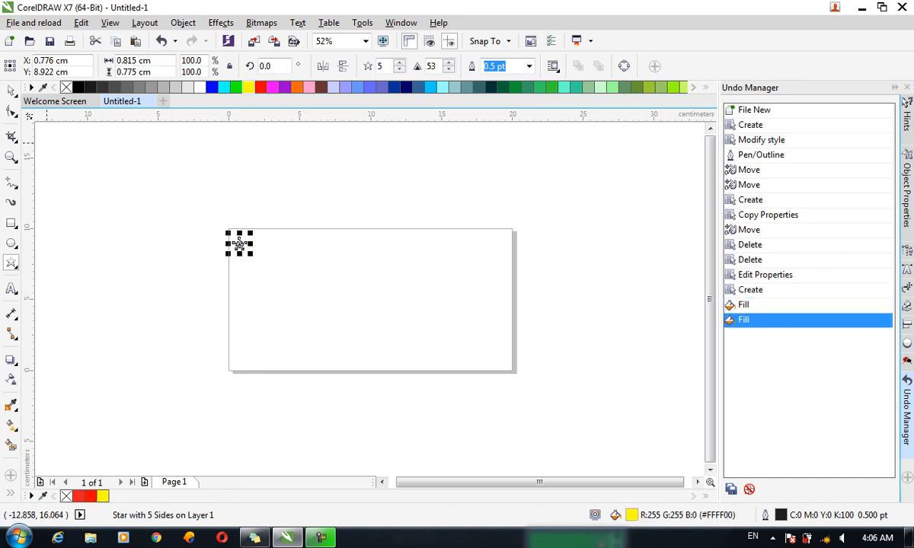
Duplicate the yellow star, delete the duplicate above the page and reselect the original star.
left_click(11, 90)
left_click(197, 278)
left_click_drag(268, 265, 206, 231)
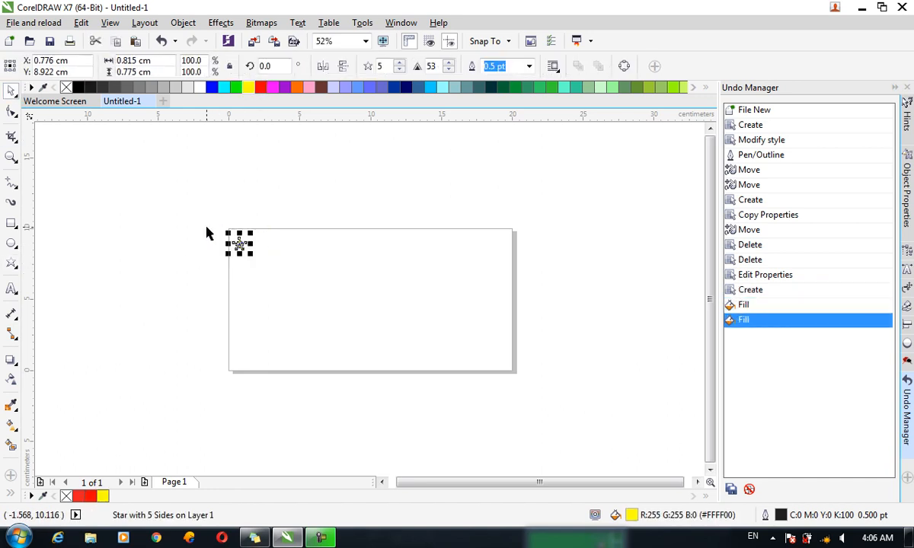
key("ctrl+d")
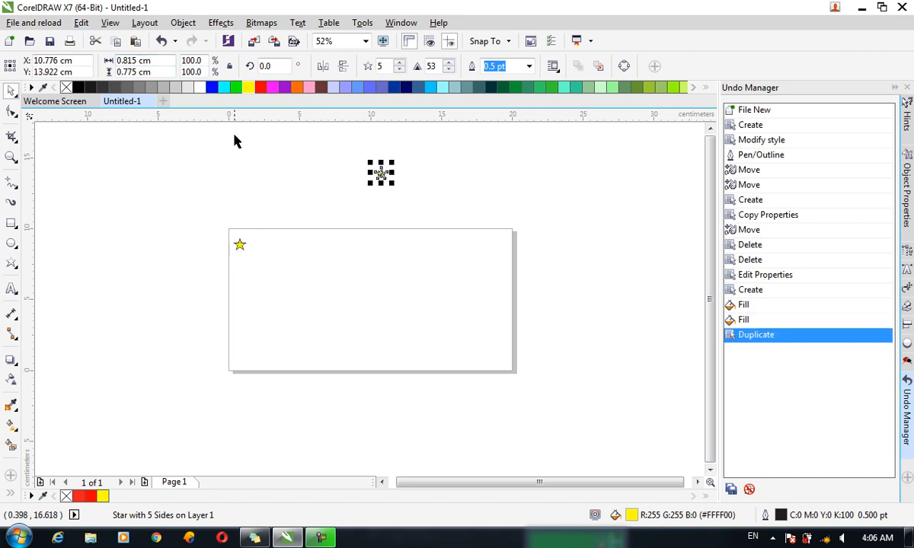
left_click_drag(422, 216, 358, 158)
key("Delete")
left_click(239, 245)
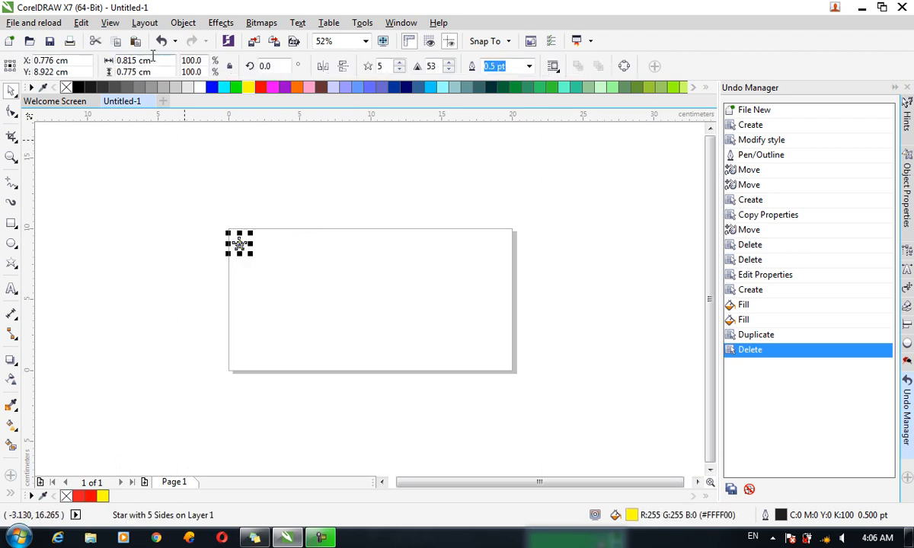
Use Step and Repeat to make 5 copies of the star rightward with 0.1 cm horizontal spacing between objects, and undo the copies.
left_click(81, 22)
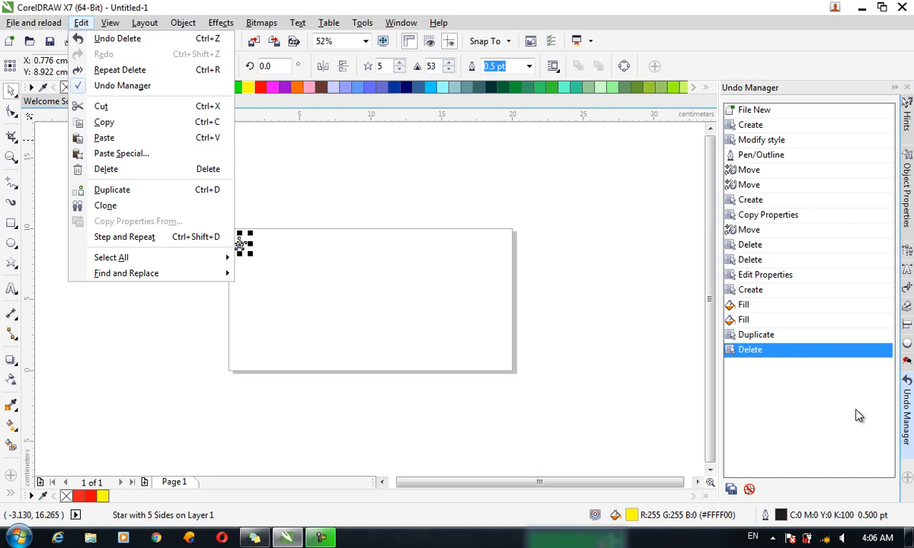
left_click(189, 237)
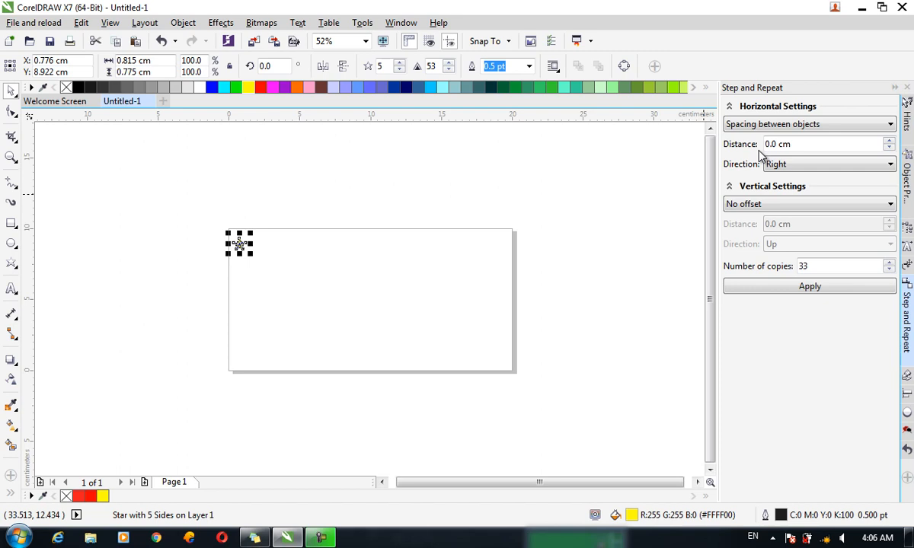
left_click_drag(818, 263, 785, 257)
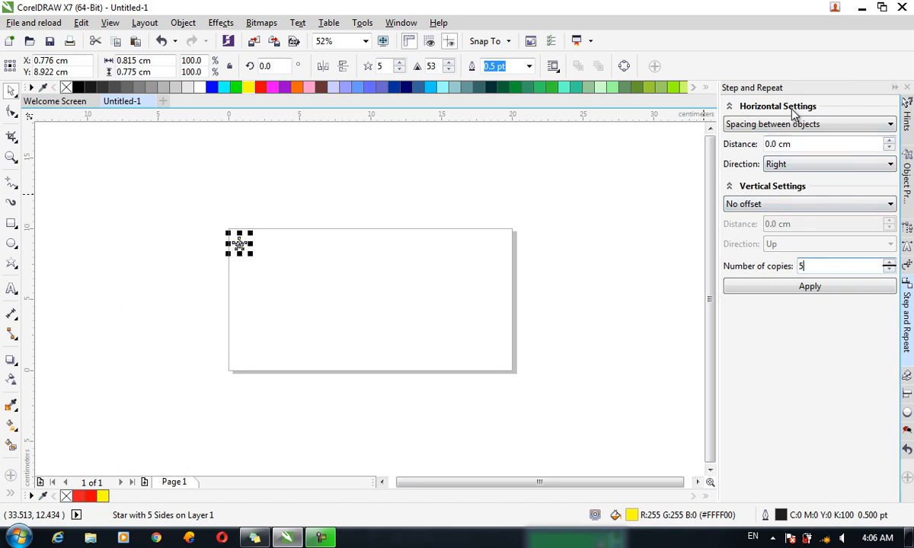
left_click(745, 190)
left_click(745, 190)
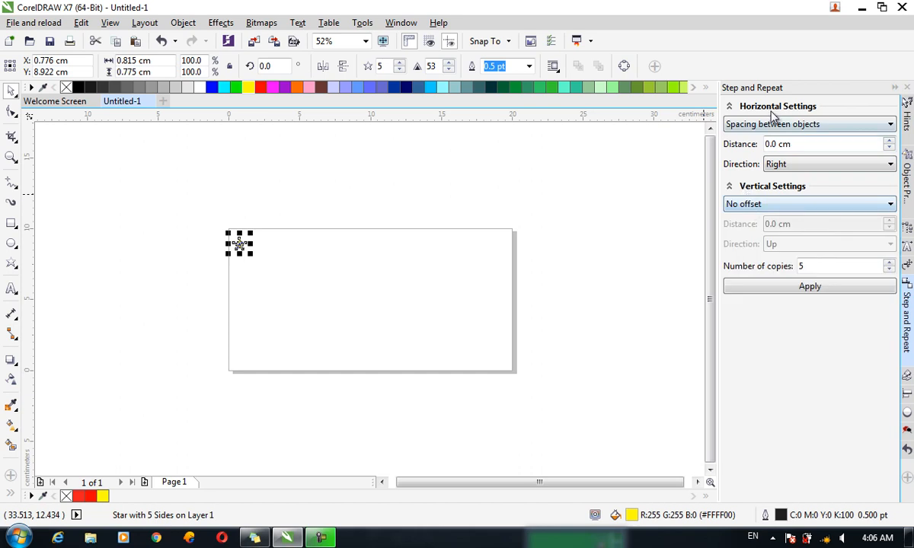
left_click_drag(800, 144, 730, 131)
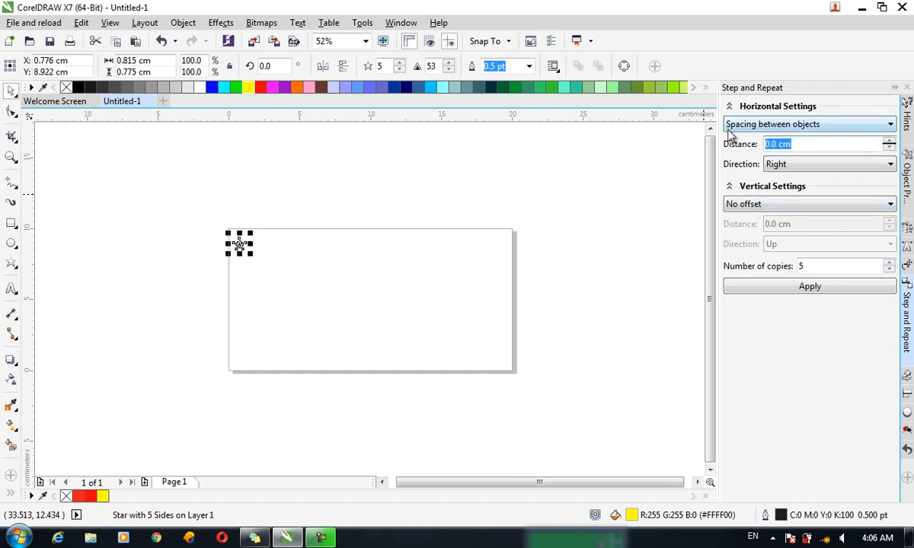
type("0.1")
left_click(802, 287)
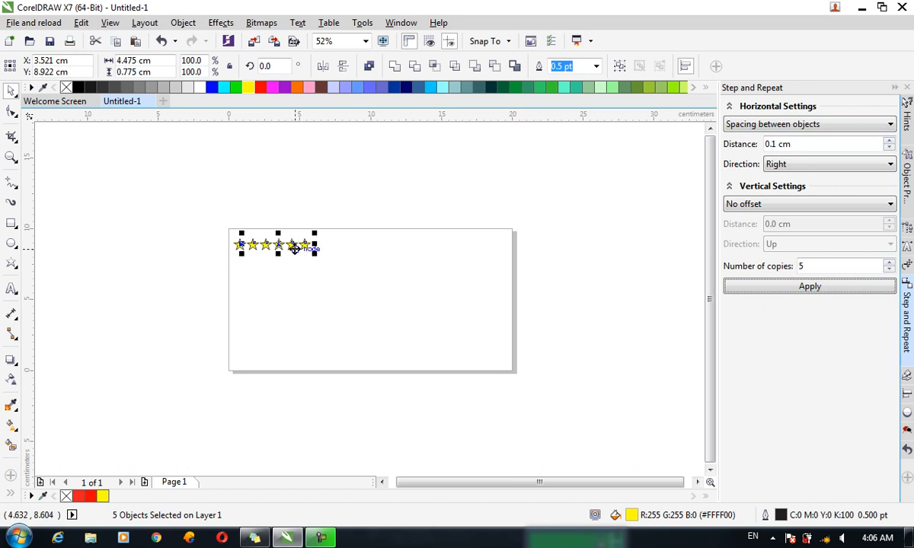
key("ctrl+z")
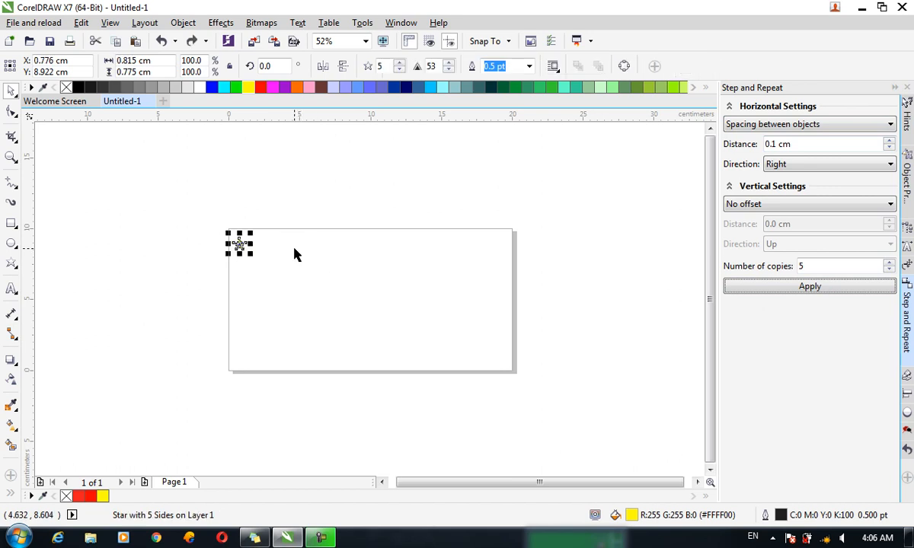
Repeat the star rightward with the horizontal spacing distance set to 2 cm, and undo the copies.
left_click_drag(804, 149, 677, 147)
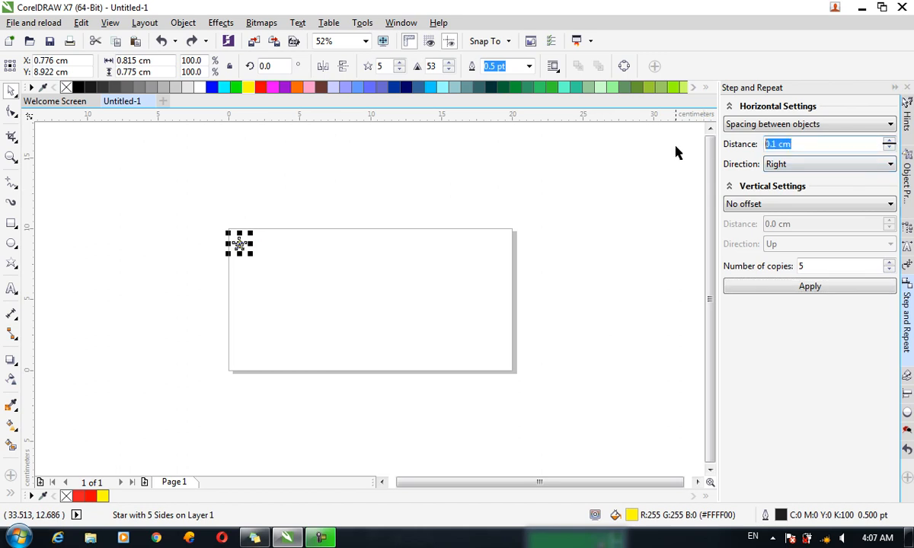
type("2")
left_click(803, 286)
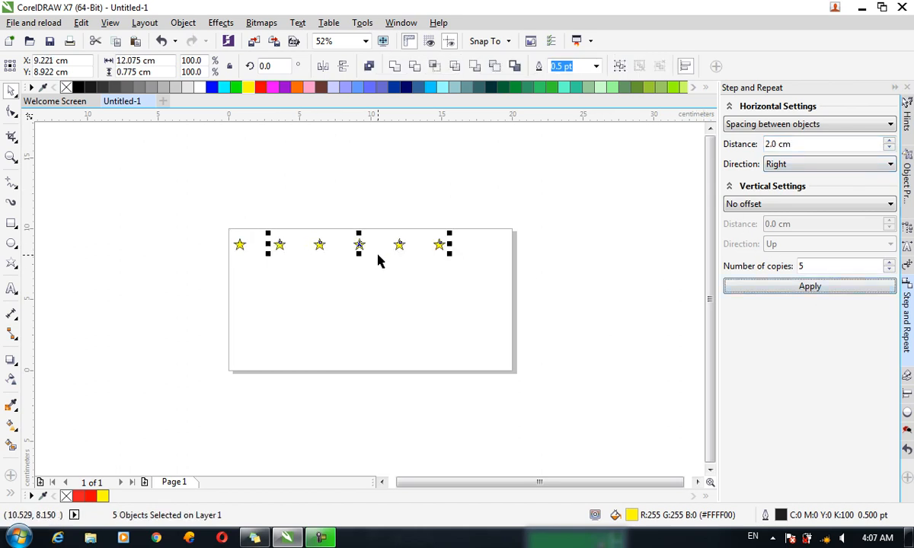
key("ctrl+z")
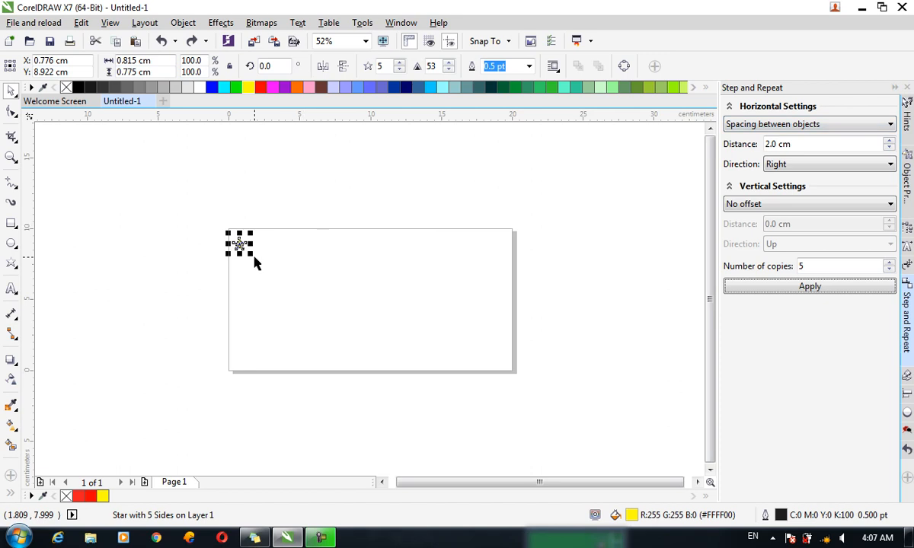
Enlarge the star about its center to about 9.5 cm wide, repeat it with the current spacing settings, and undo the copies.
left_click_drag(252, 257, 333, 318)
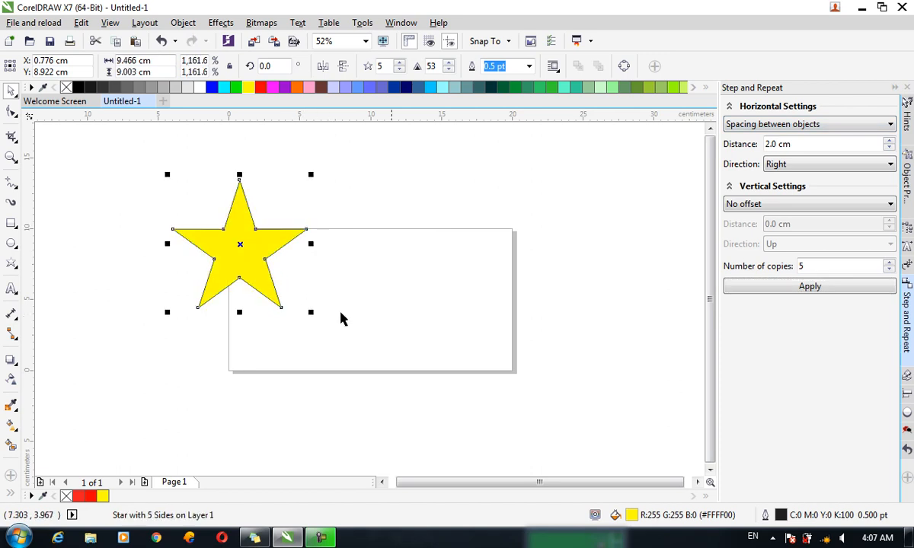
left_click(819, 289)
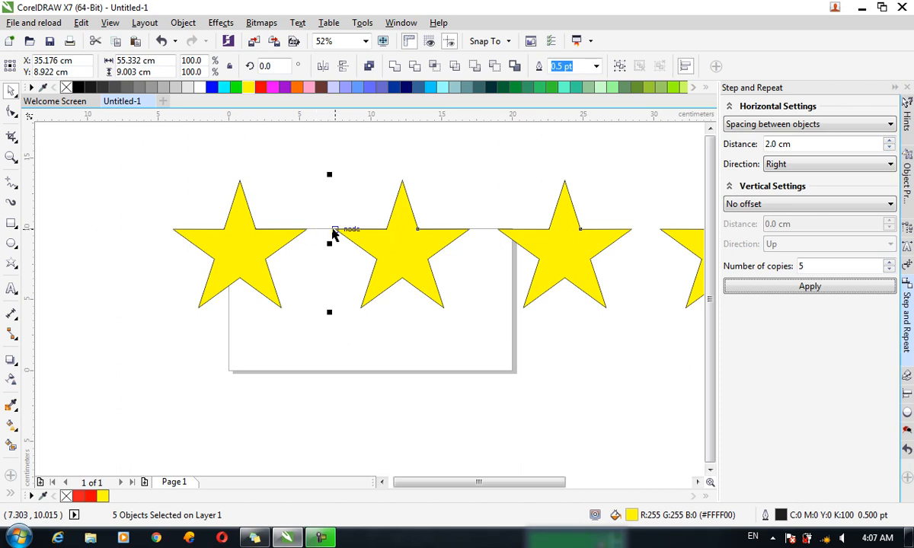
key("ctrl+z")
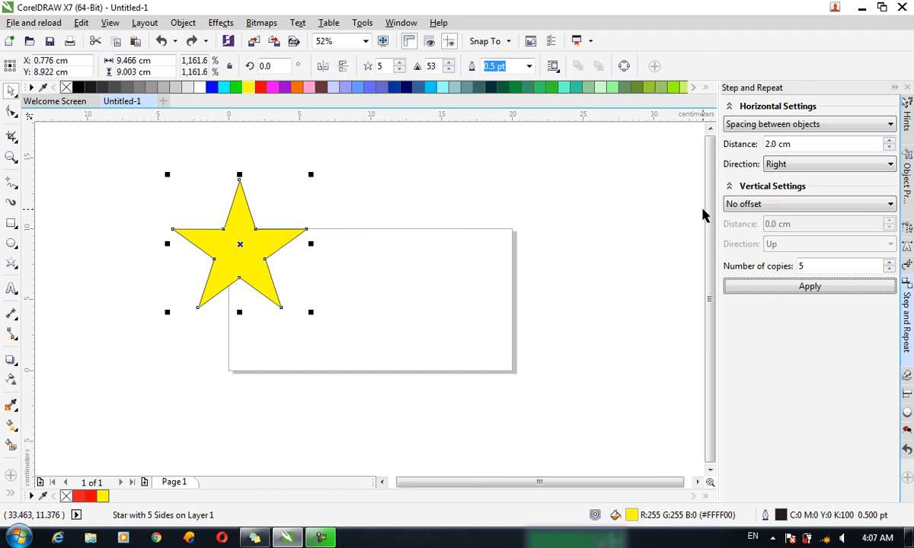
Switch the horizontal setting to Offset, repeat the enlarged star at 2.0 cm, and undo the overlapping copies.
left_click(754, 125)
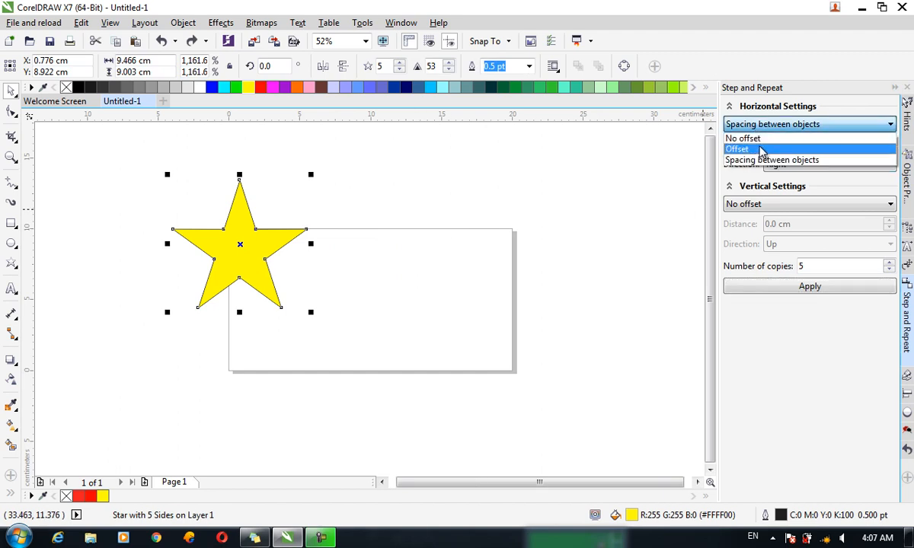
left_click(761, 150)
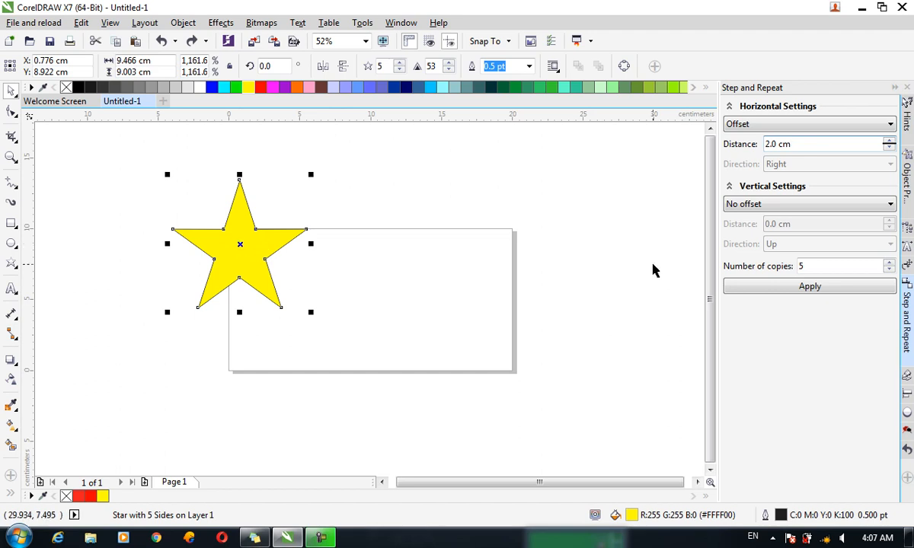
left_click(819, 288)
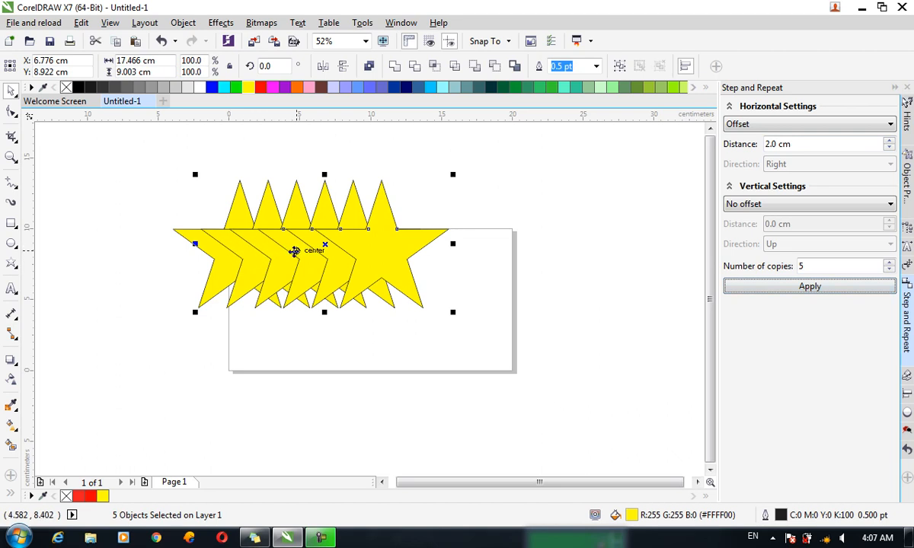
key("ctrl+z")
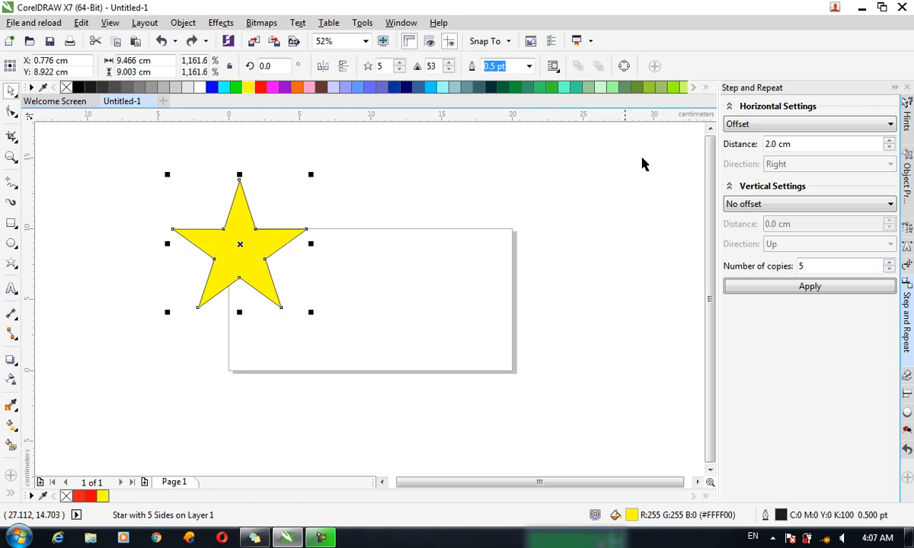
Repeat the star using horizontal Spacing between objects with the direction set to Left, and undo the copies.
left_click_drag(821, 143, 771, 143)
left_click(769, 124)
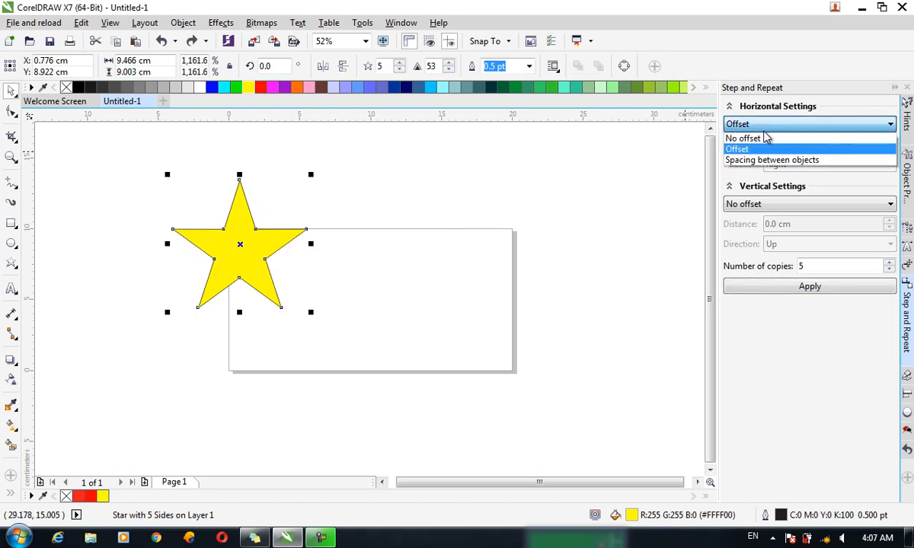
left_click(773, 160)
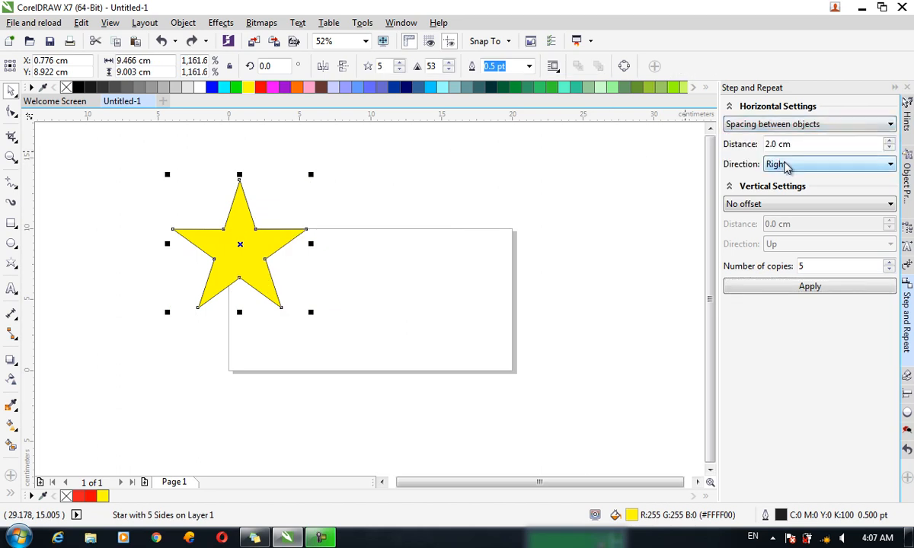
left_click(788, 165)
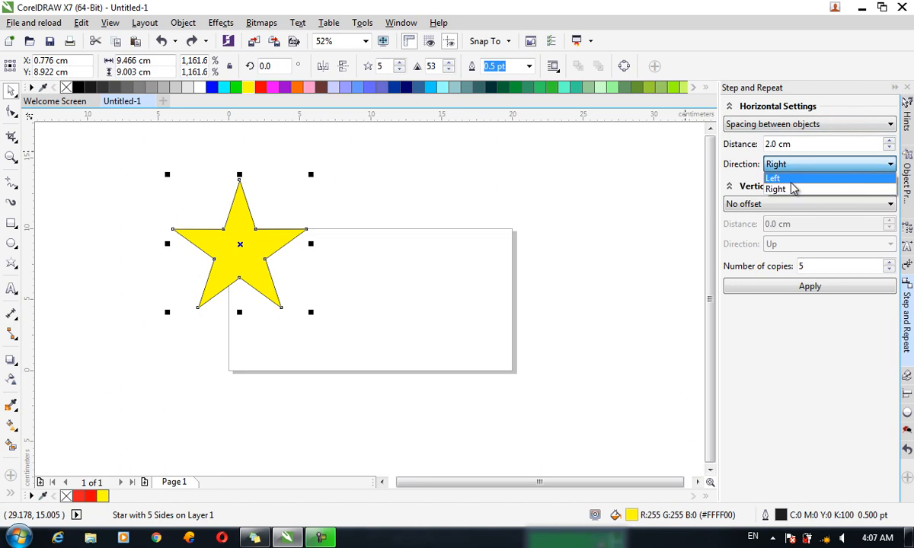
left_click(773, 179)
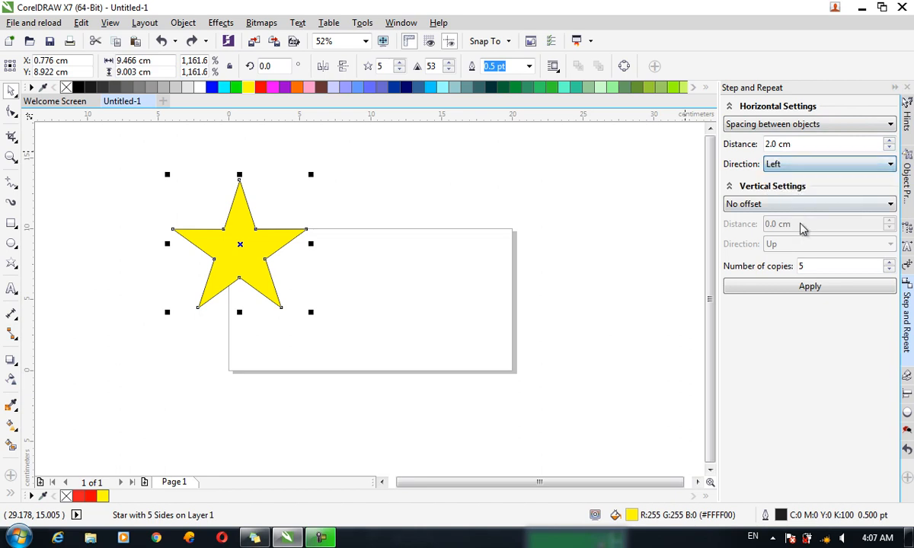
left_click(821, 287)
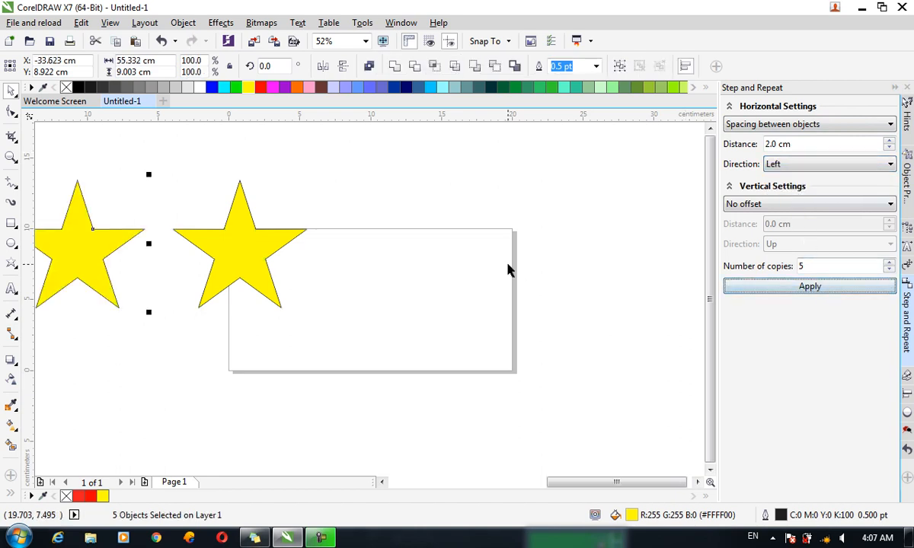
key("ctrl+z")
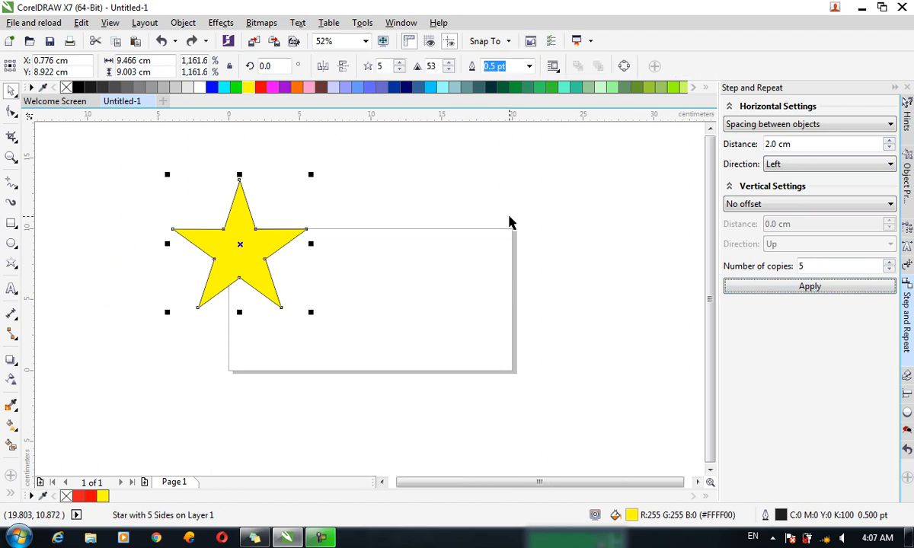
Set the horizontal setting to Offset with a distance of -1 cm, repeat the star, and undo the copies.
left_click(813, 165)
left_click(807, 151)
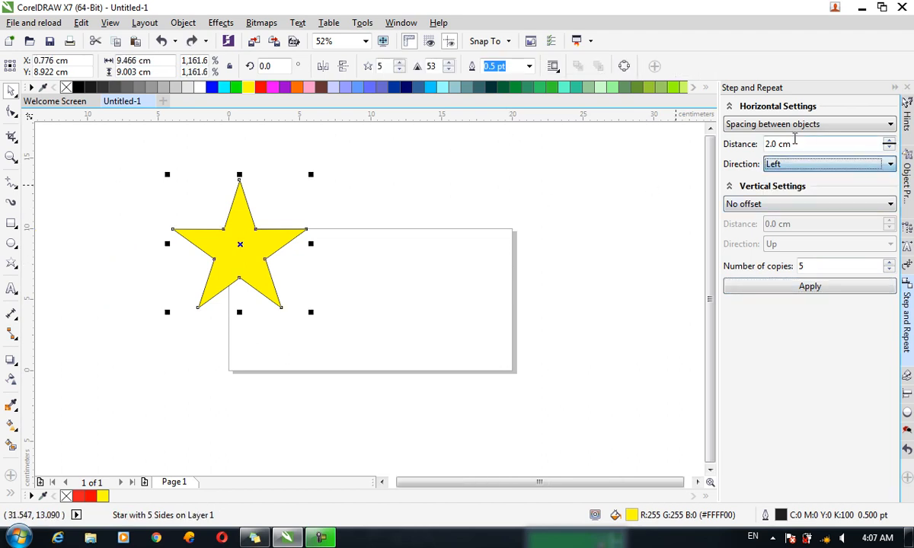
left_click(821, 124)
left_click(774, 151)
left_click(801, 144)
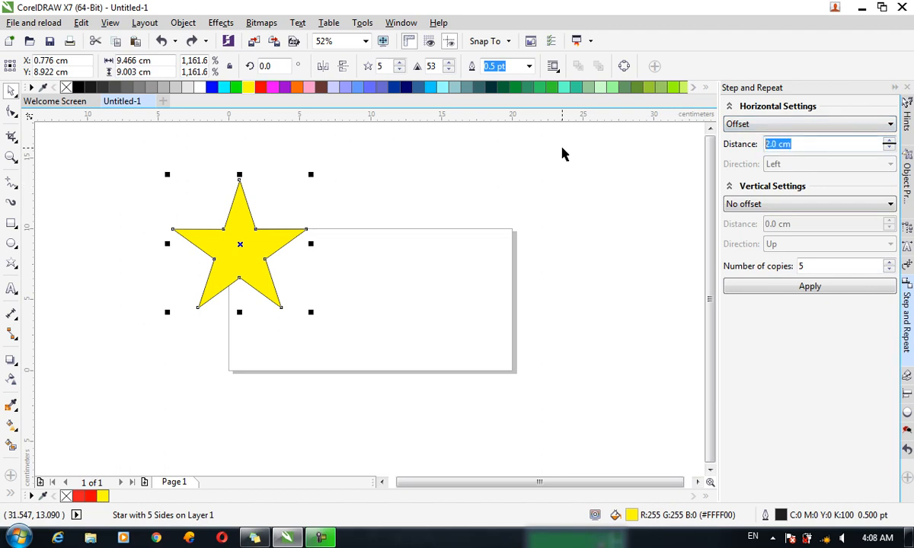
type("-1")
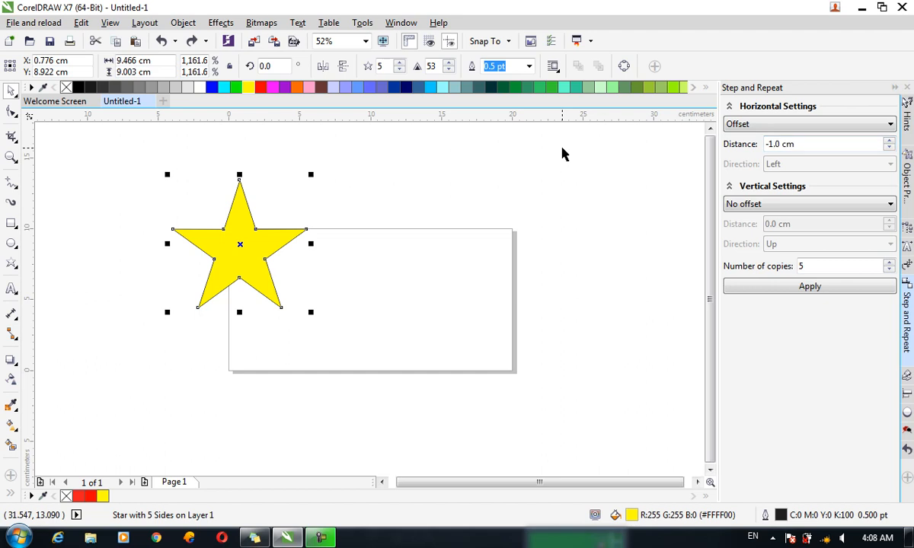
left_click(827, 288)
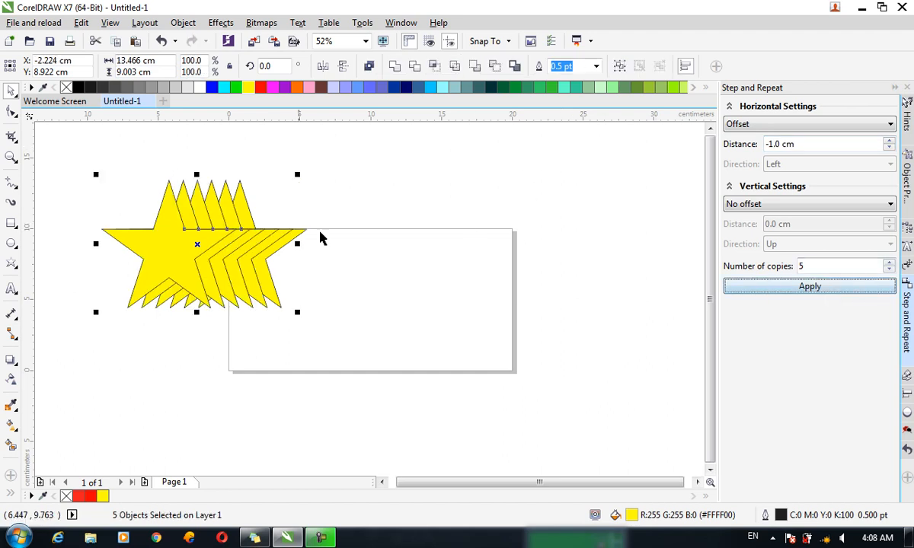
key("ctrl+z")
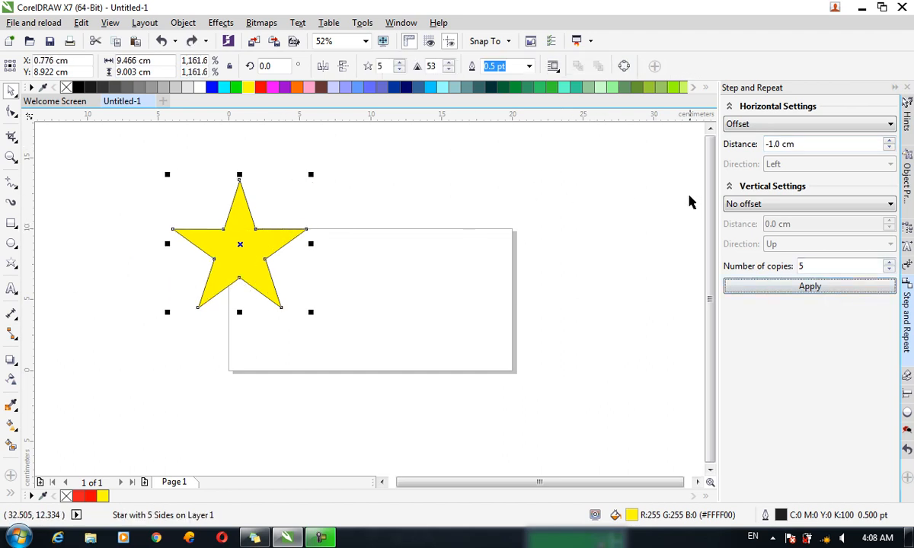
Set the vertical setting to Spacing between objects, direction Down, with 3 copies, repeat the star, and undo the copies.
left_click(747, 211)
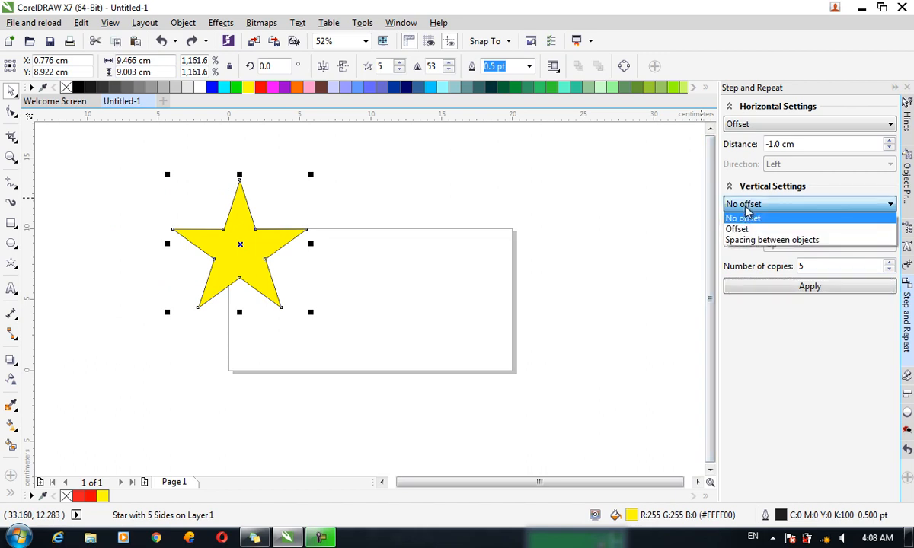
left_click(761, 240)
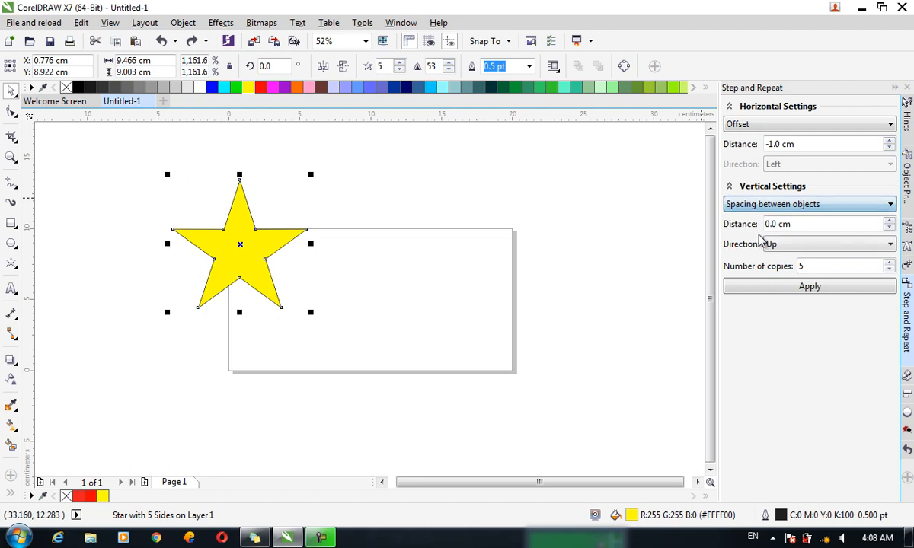
left_click(808, 249)
left_click(808, 250)
left_click(808, 249)
left_click(811, 270)
double_click(803, 266)
type("3")
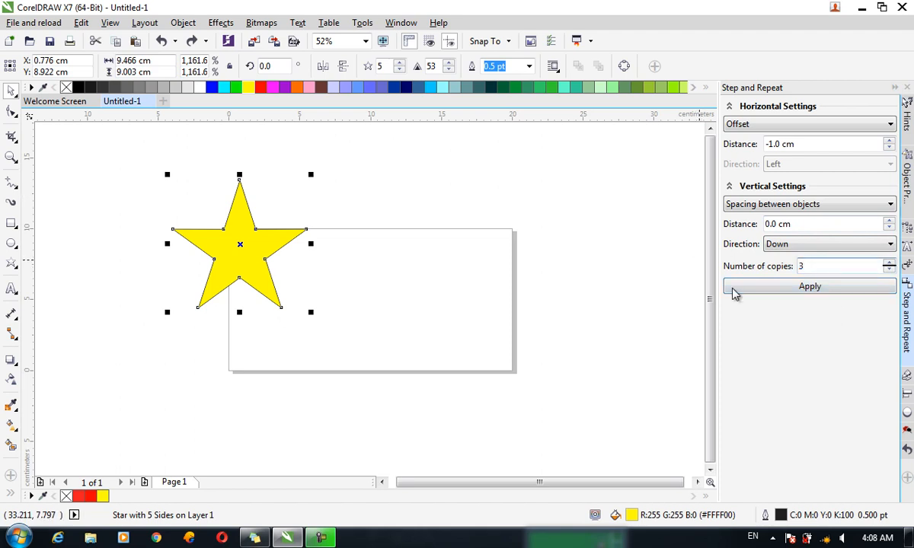
left_click(809, 288)
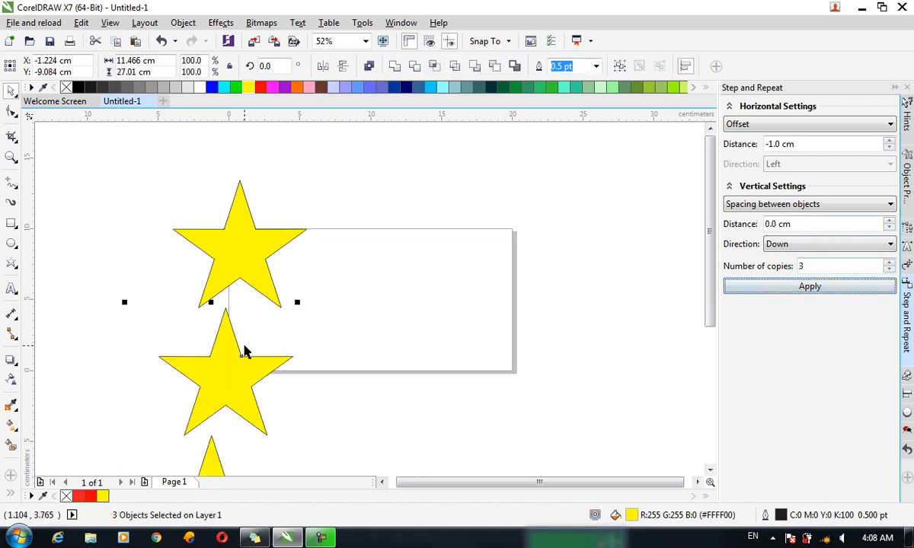
left_click_drag(713, 204, 709, 240)
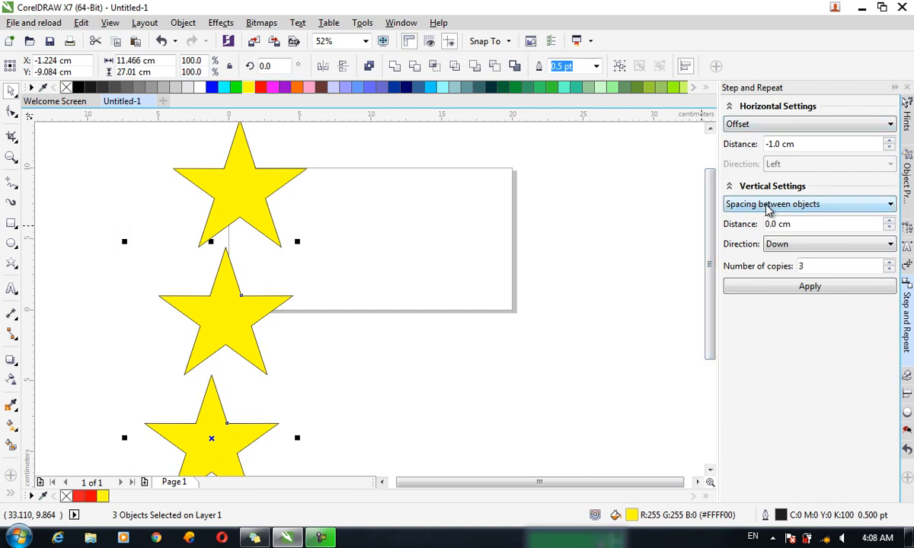
mouse_move(705, 264)
left_mouse_down()
mouse_move(726, 285)
mouse_move(710, 288)
mouse_move(699, 407)
mouse_move(698, 273)
left_mouse_up()
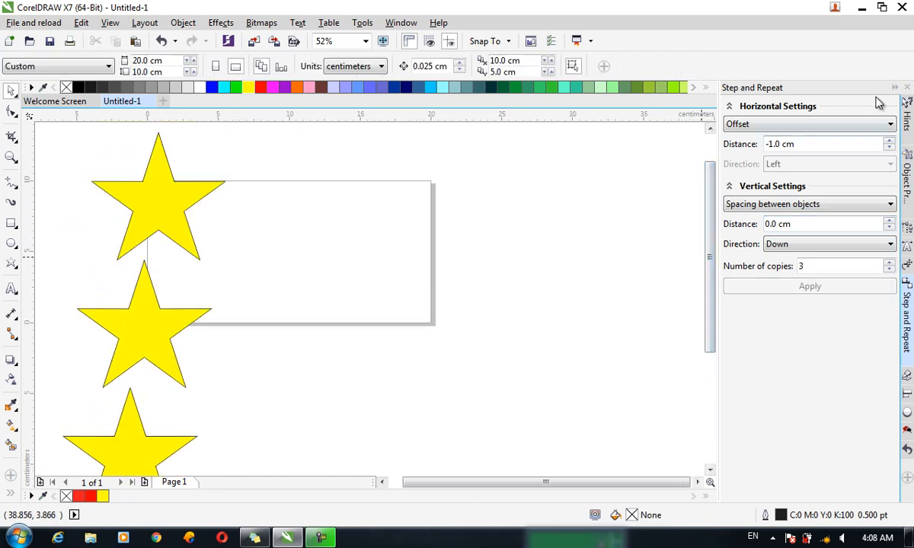
key("ctrl+z")
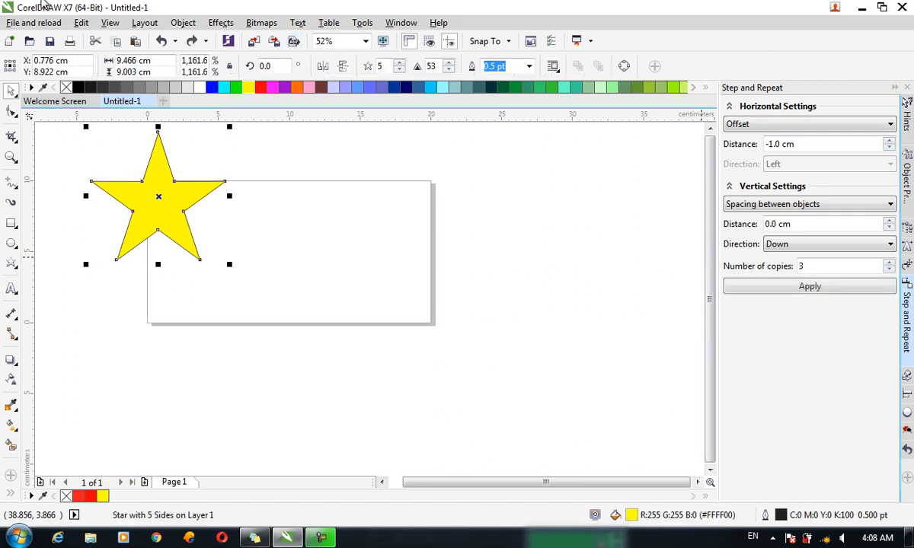
Add the artistic text "Text" inside the page, to the right of the star.
left_click(76, 24)
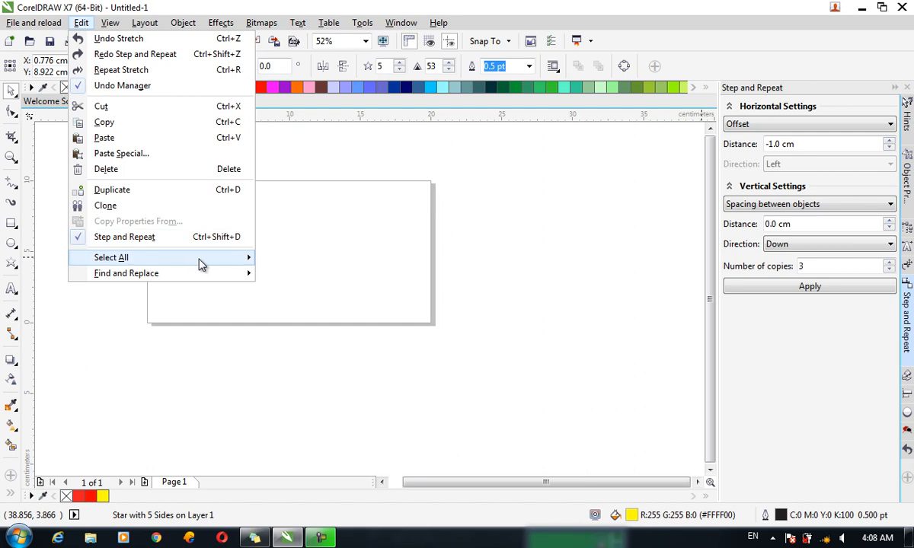
mouse_move(200, 264)
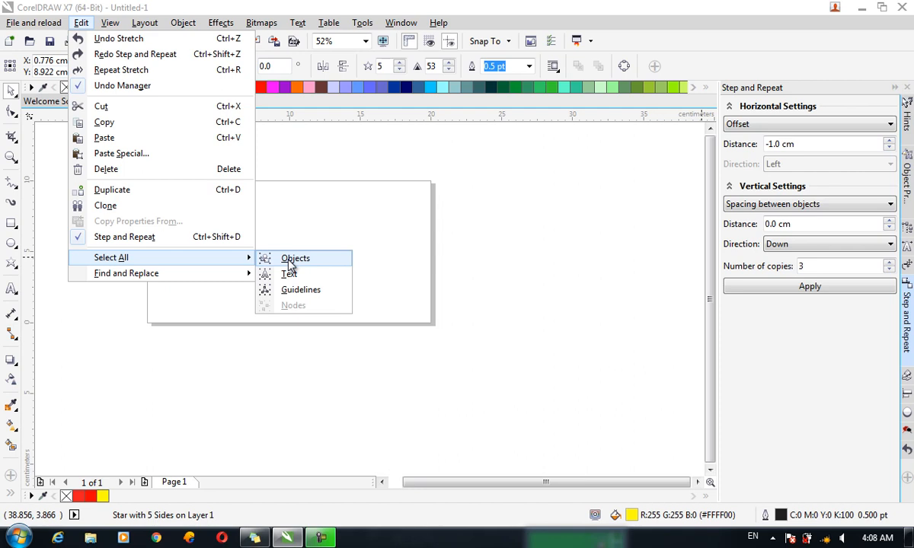
left_click(11, 288)
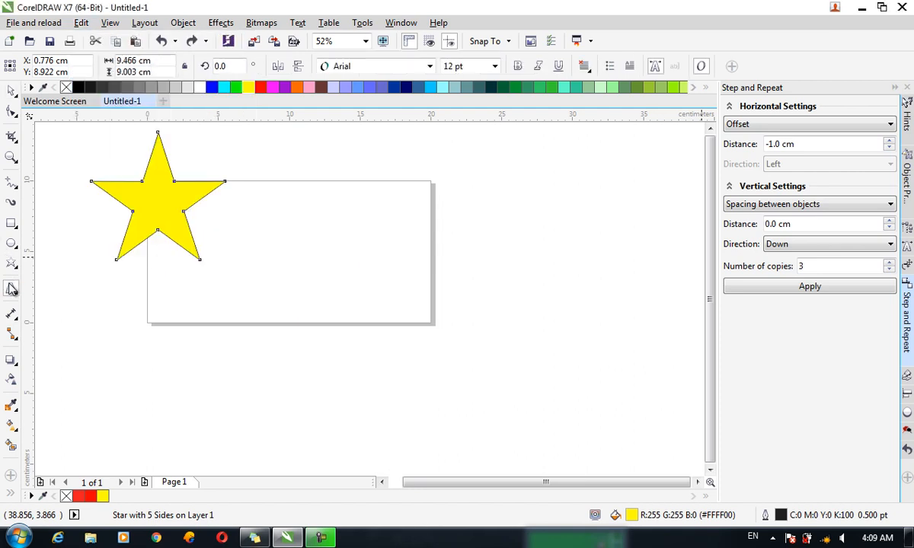
left_click(347, 251)
type("Text")
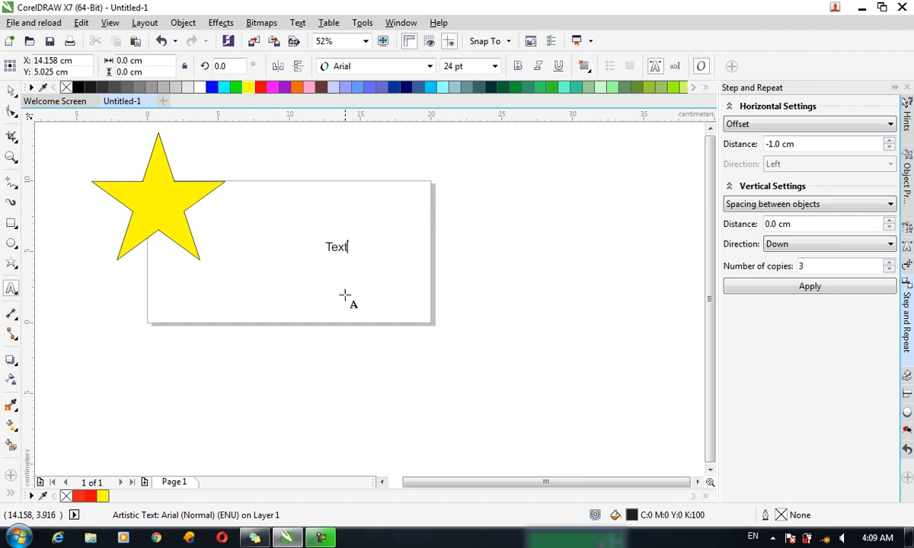
key("Escape")
Add two more artistic texts with sample personal names, one at the page's lower edge and one outside the page's left side.
left_click(300, 326)
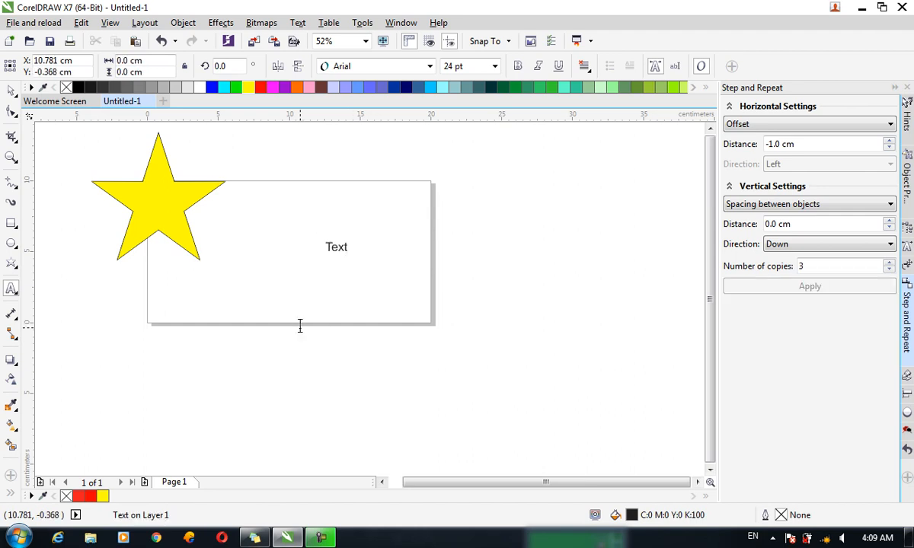
type("Ahmad")
key("Escape")
left_click(67, 294)
type("Ahmadu")
type("llah")
Give the star a dotted outline in blue-grey (C60 M40 Y0 K40).
left_click(11, 94)
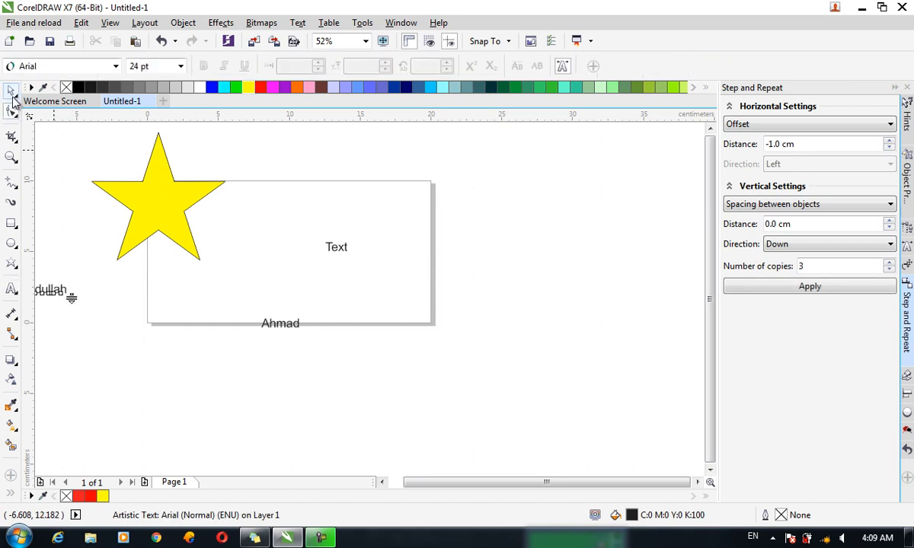
left_click(187, 207)
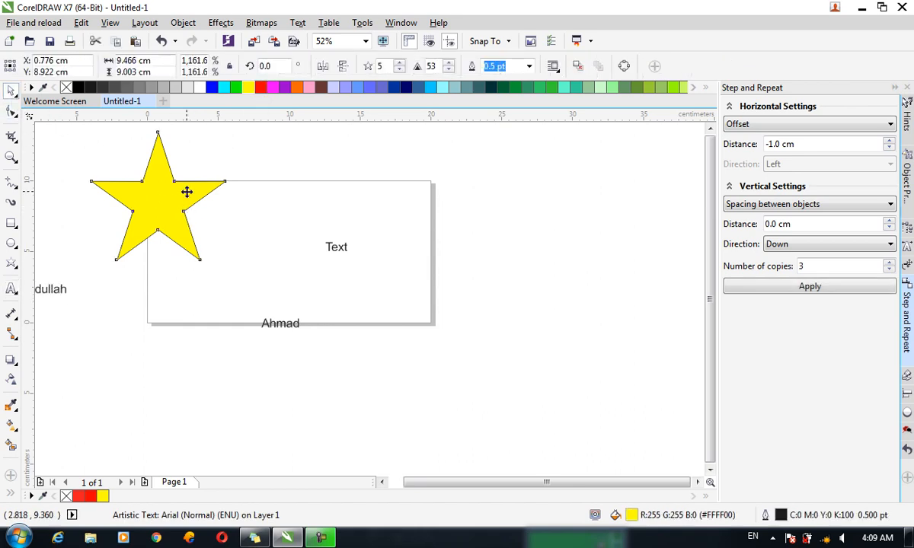
key("F12")
left_click(387, 140)
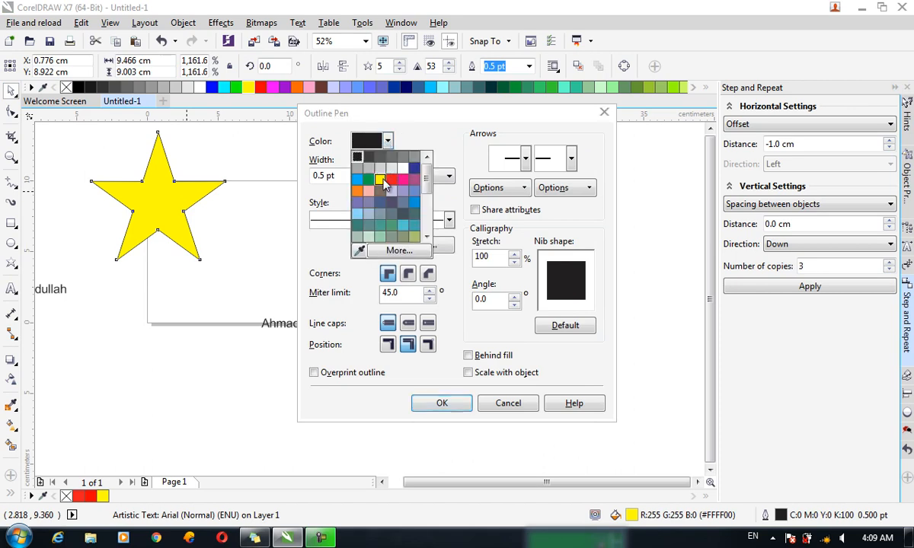
left_click(357, 202)
left_click(371, 220)
left_click(364, 289)
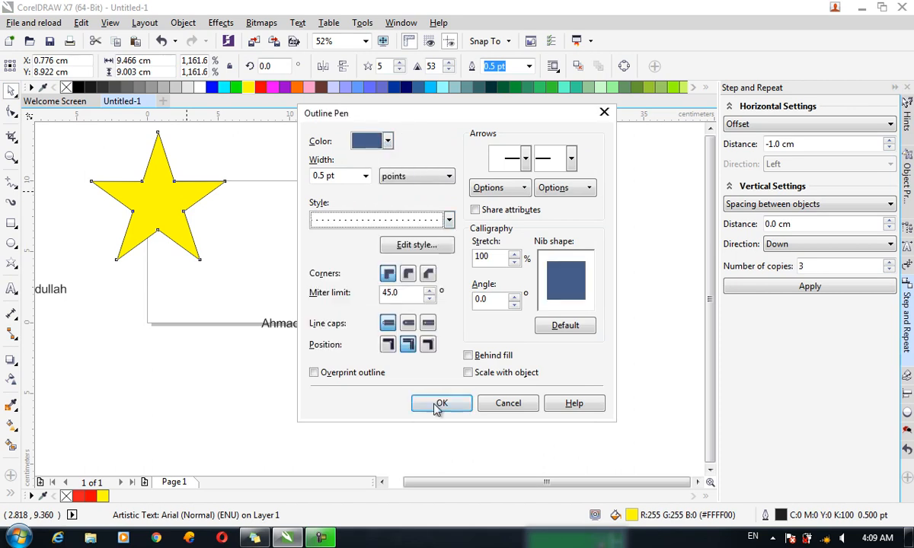
left_click(439, 403)
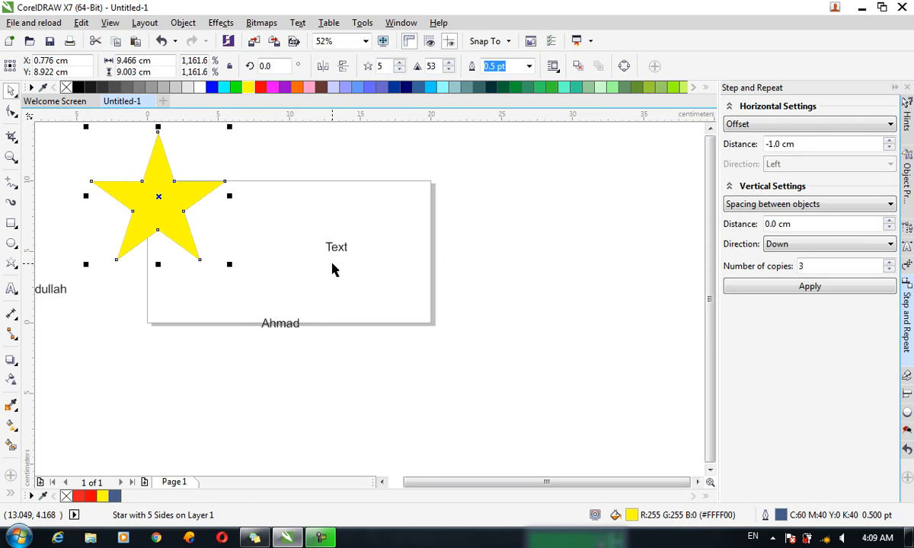
Apply an elliptical fountain fill to the star and select the white end node of its colour ramp.
key("F11")
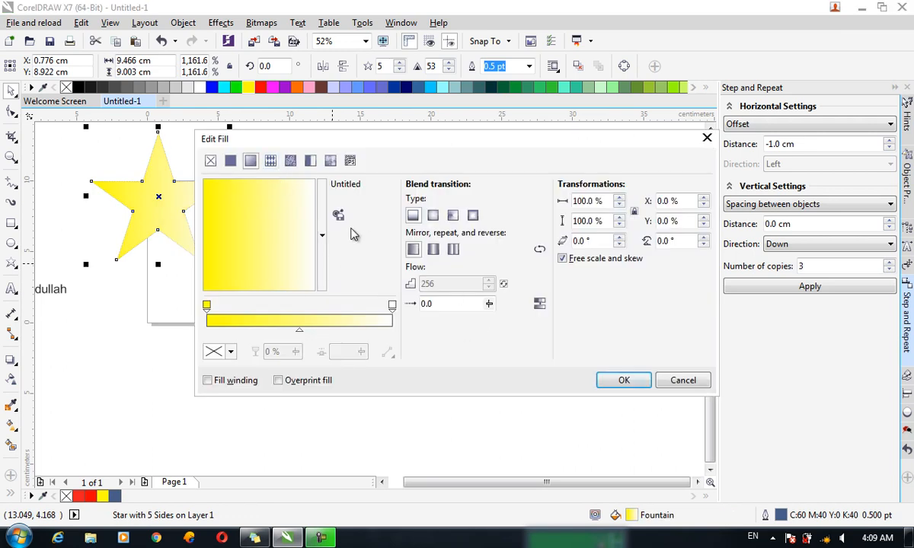
left_click(433, 215)
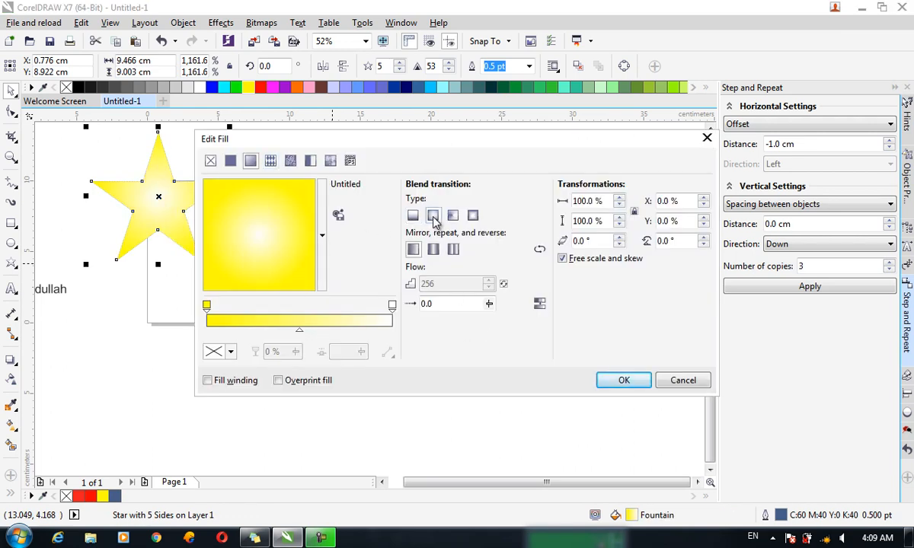
left_click(391, 305)
left_click(373, 312)
mouse_move(390, 307)
left_mouse_down()
mouse_move(366, 308)
mouse_move(398, 315)
left_mouse_up()
left_click(394, 309)
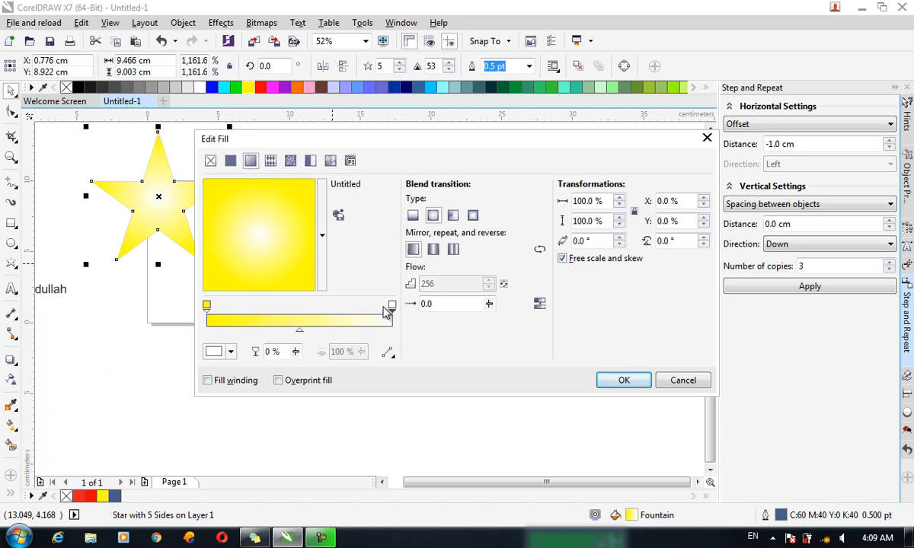
double_click(392, 312)
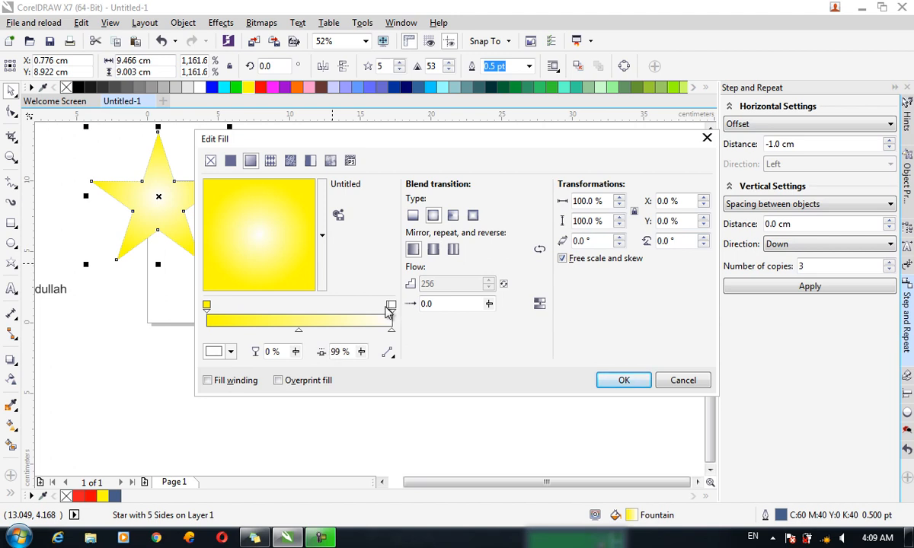
mouse_move(388, 313)
left_mouse_down()
mouse_move(367, 312)
mouse_move(392, 309)
left_mouse_up()
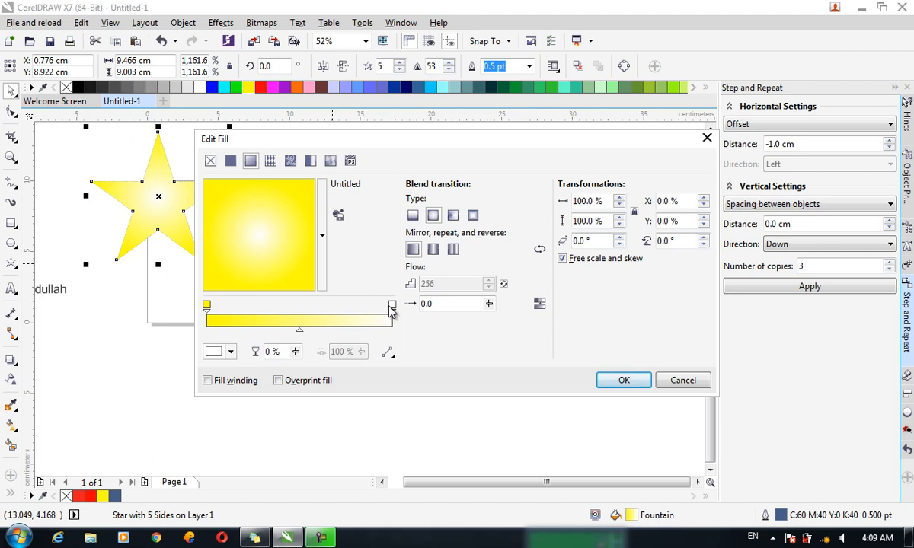
Change the fountain fill's white end colour to red and move the star about 3 cm to the right.
left_click(231, 352)
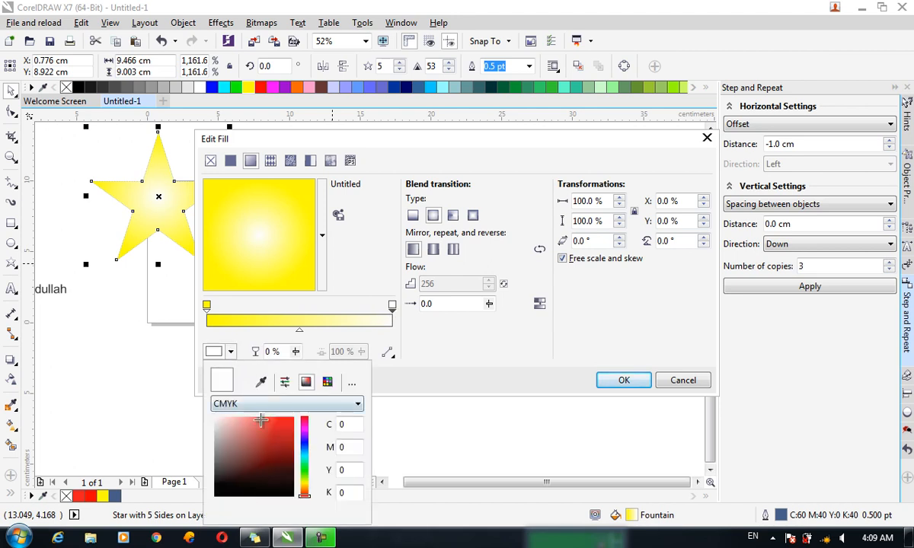
left_click(288, 420)
left_click(441, 364)
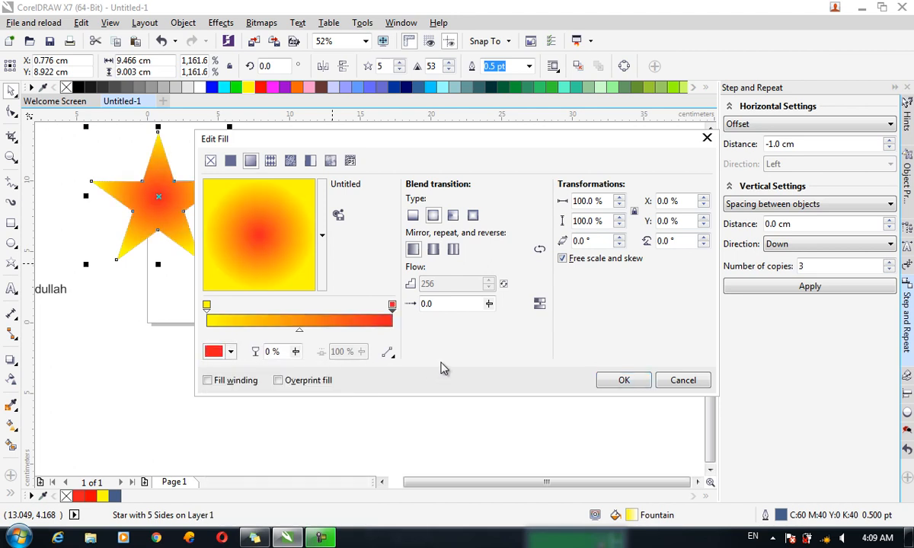
left_click(627, 386)
left_click_drag(147, 175, 197, 174)
left_click(455, 289)
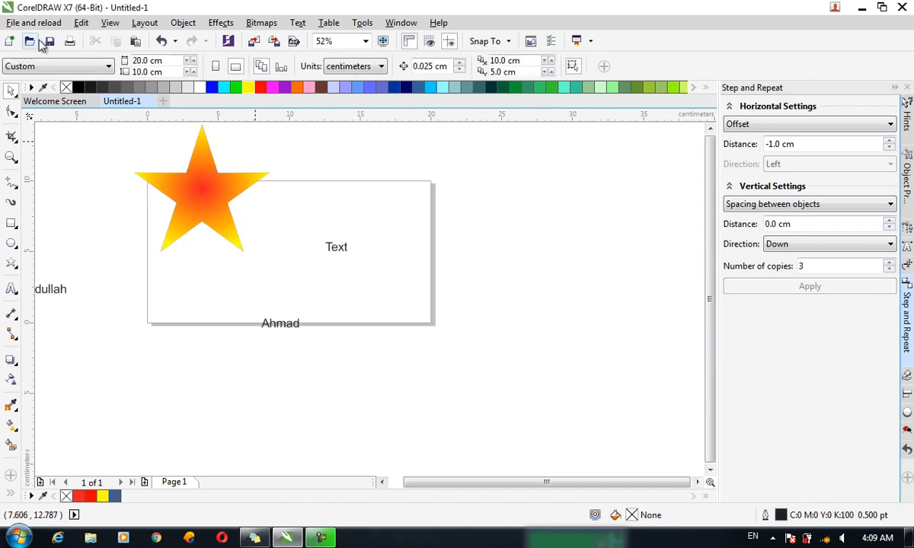
Select all objects and move them together about 16 cm right and 3 cm down.
left_click(81, 23)
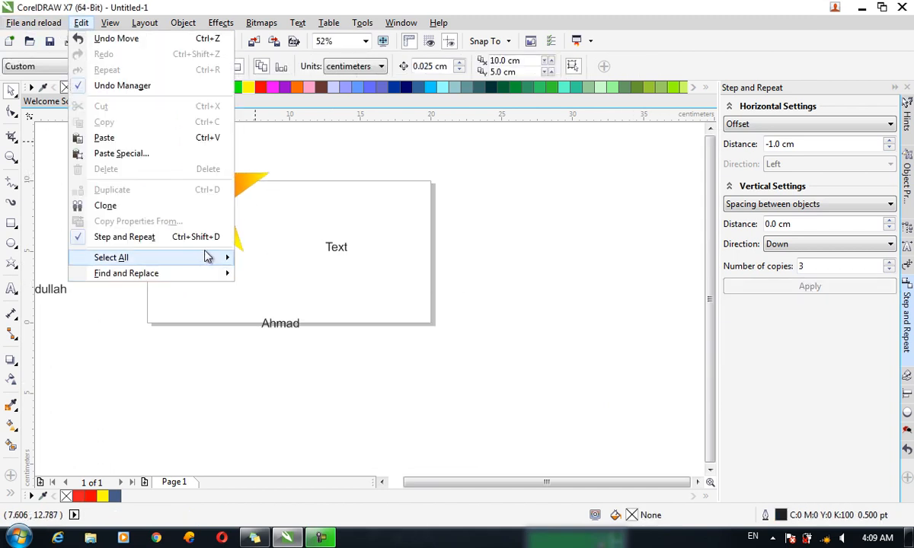
left_click(271, 259)
left_click_drag(219, 219, 448, 262)
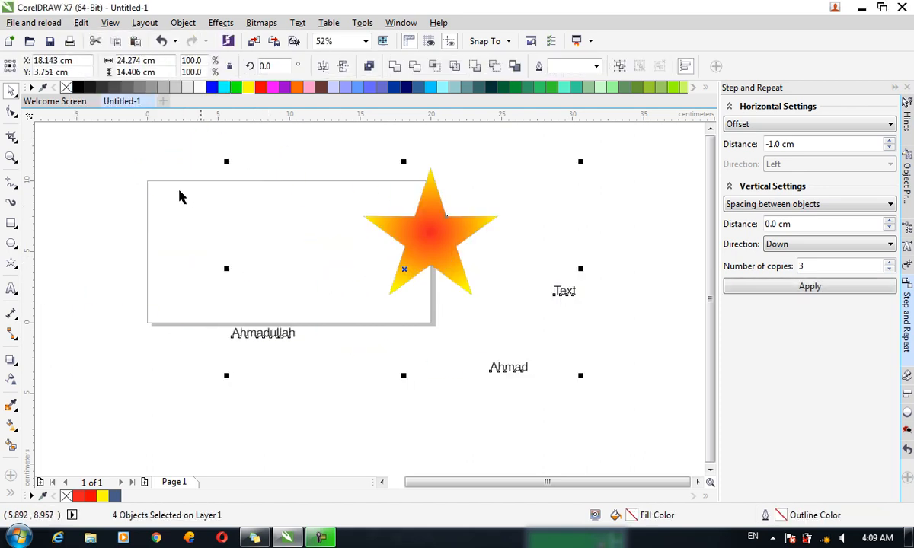
left_click(144, 174)
Select all text objects in the drawing, leaving the star out of the selection.
left_click(81, 22)
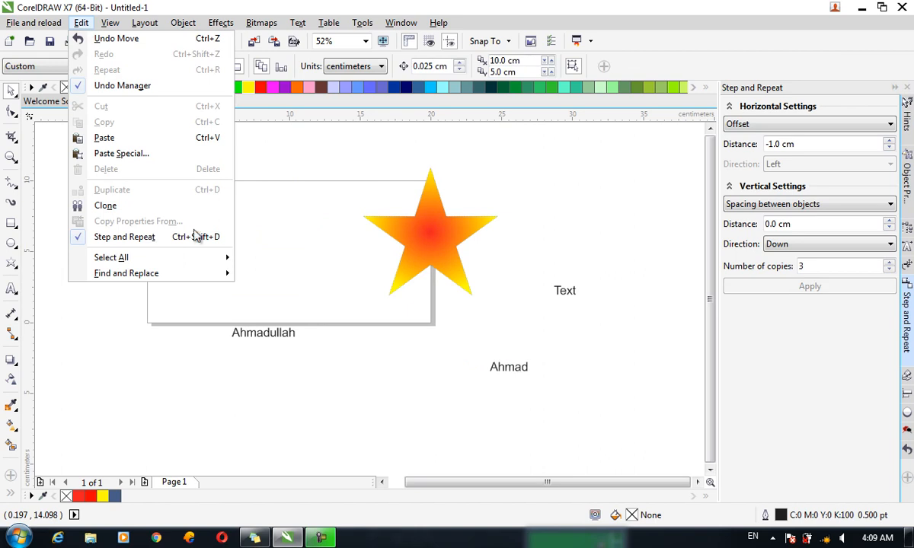
mouse_move(225, 261)
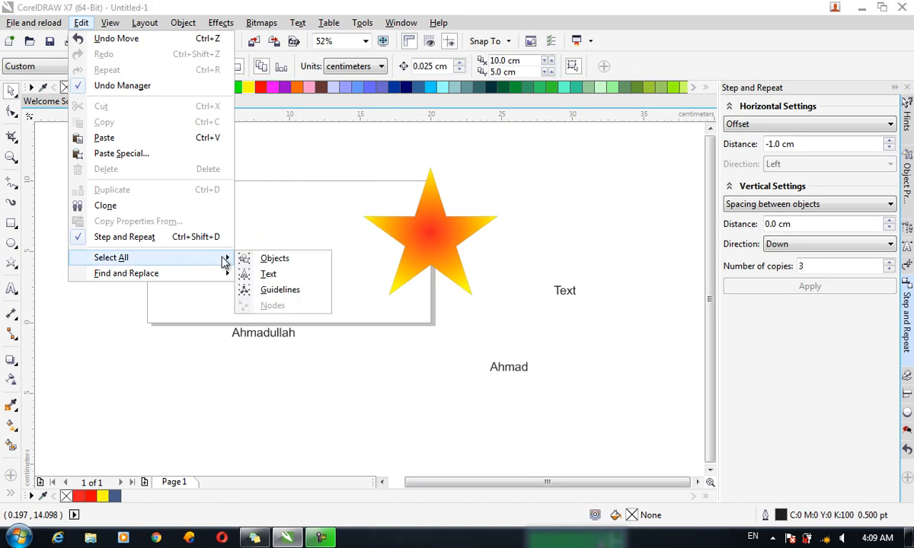
left_click(286, 274)
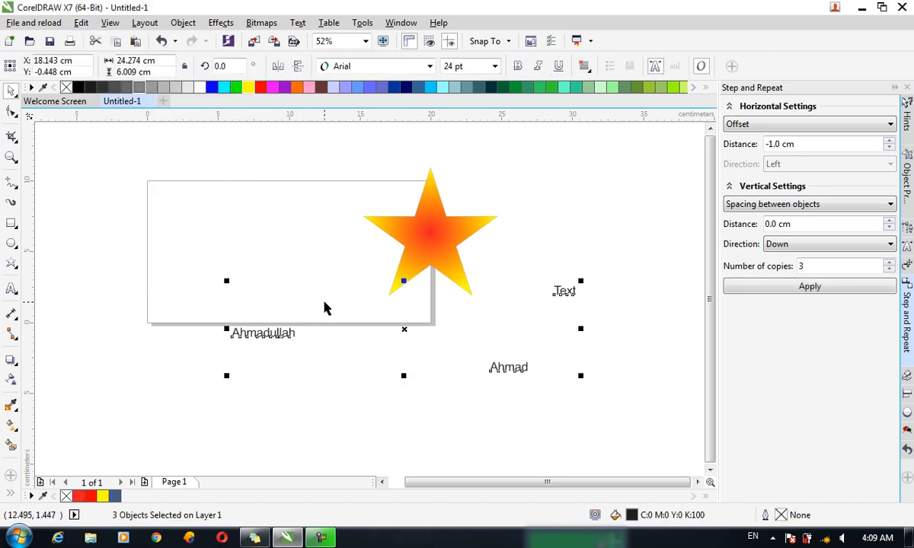
Try selecting all guidelines in the drawing and clear the selection.
left_click(81, 22)
mouse_move(205, 261)
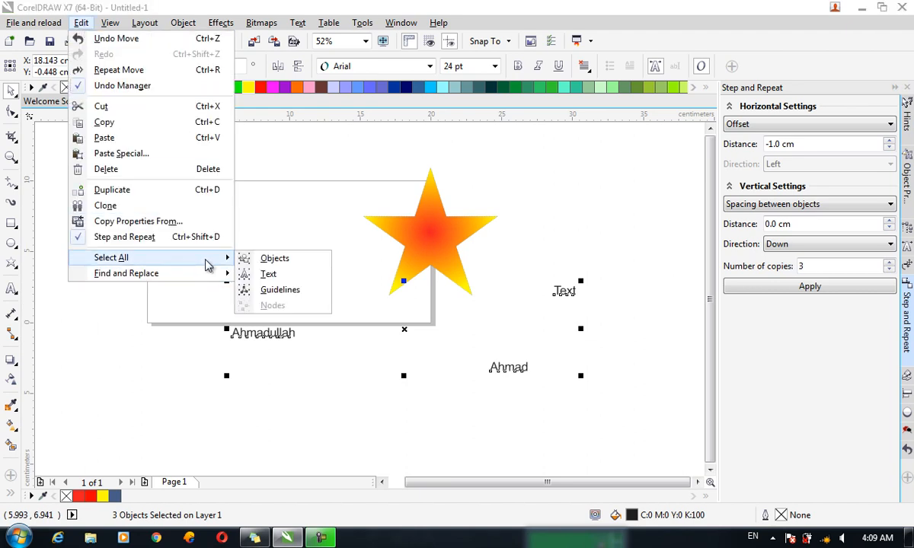
left_click(279, 290)
left_click(306, 383)
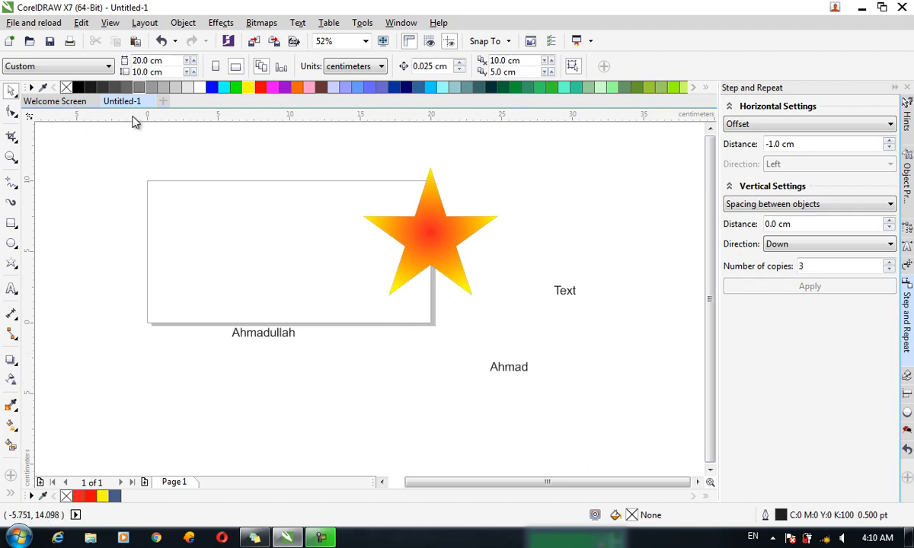
Add a horizontal guideline at about 5.4 cm and two vertical guidelines at about 3.1 cm and 16.2 cm.
left_click_drag(182, 175, 210, 247)
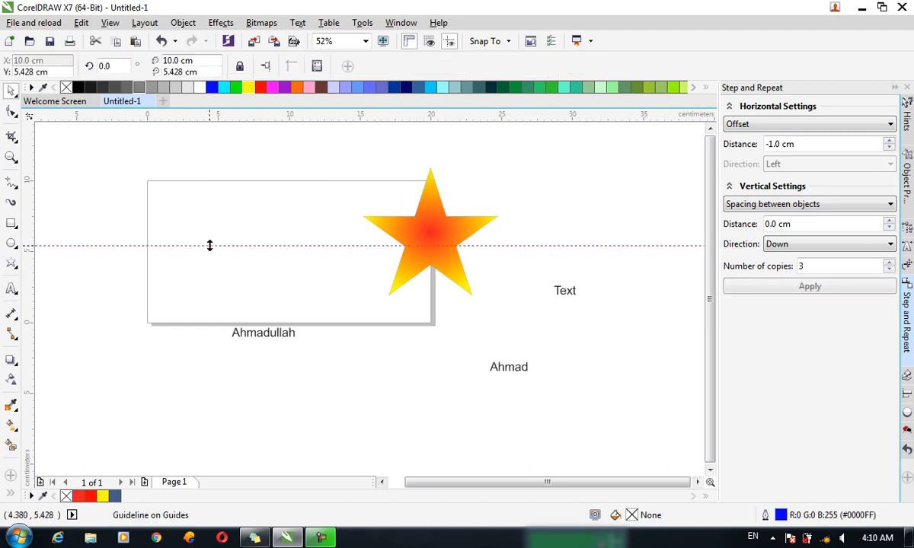
left_click_drag(31, 226, 192, 231)
left_click_drag(29, 216, 378, 231)
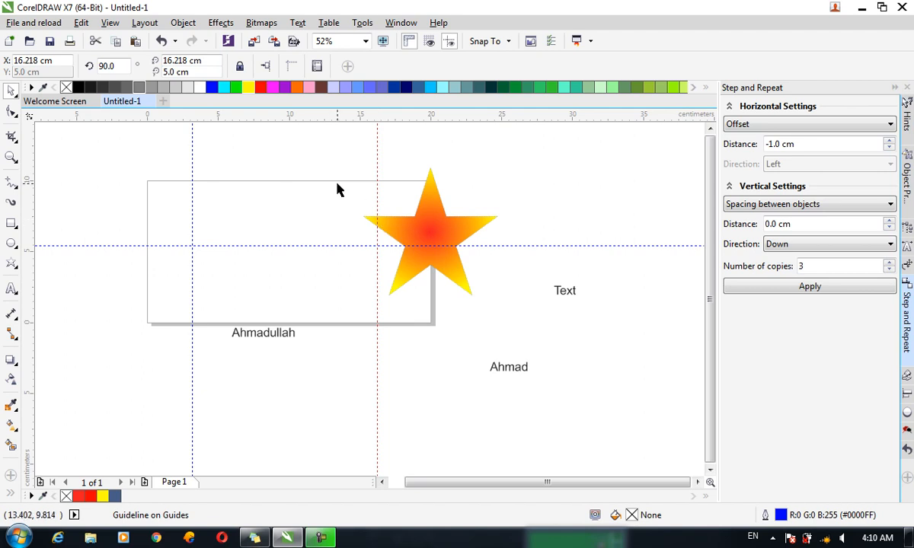
Select all guidelines at once and delete them.
left_click(81, 23)
mouse_move(200, 259)
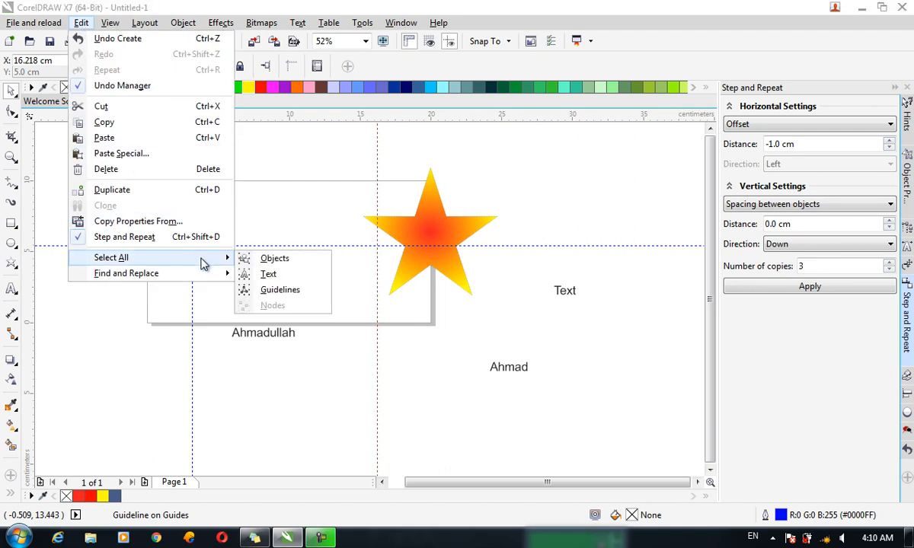
left_click(294, 290)
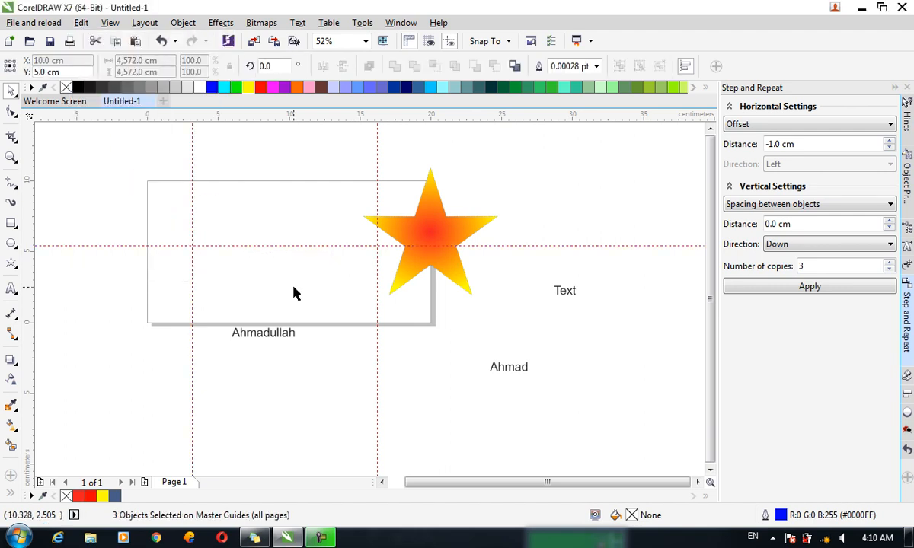
key("Delete")
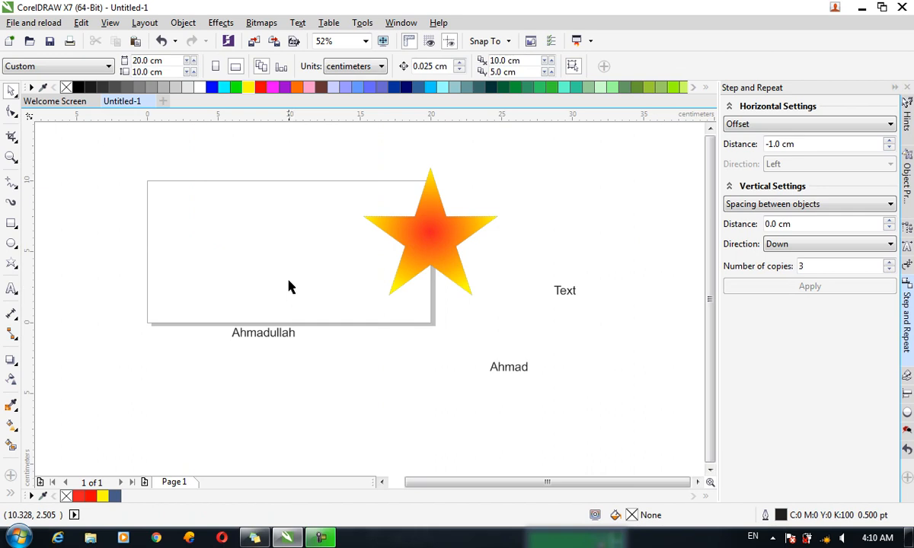
Draw a closed, curved nine-node shape with the Bézier tool across the page, left of the star.
left_click(80, 22)
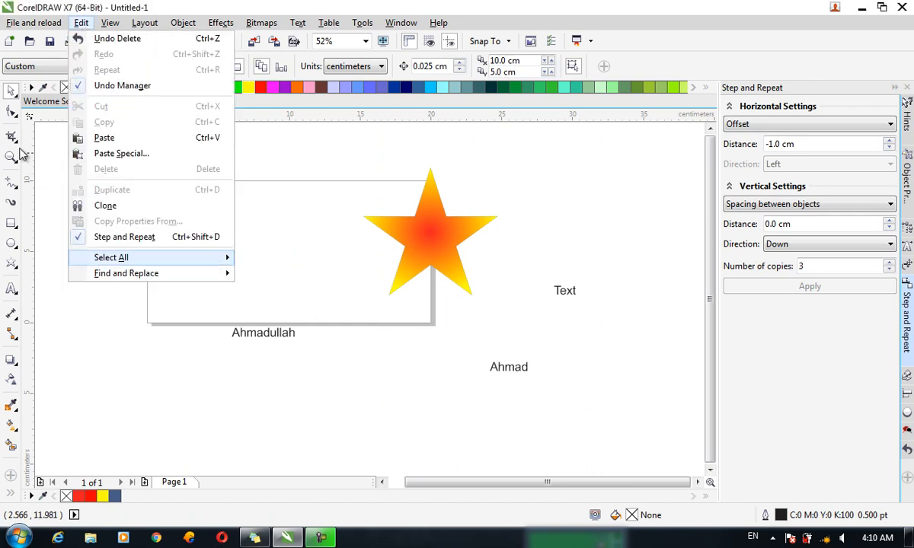
left_click(11, 181)
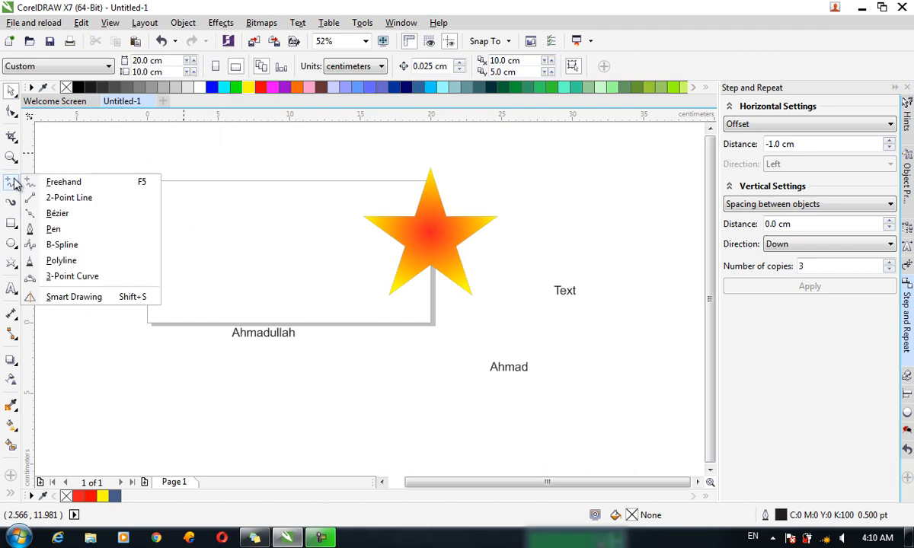
left_click(70, 214)
left_click(97, 201)
mouse_move(93, 248)
left_mouse_down()
mouse_move(93, 267)
mouse_move(137, 291)
left_mouse_up()
left_click_drag(199, 321, 202, 358)
left_click(157, 412)
left_click_drag(298, 405, 362, 369)
left_click_drag(359, 248, 295, 199)
left_click(226, 177)
left_click_drag(217, 237, 239, 251)
left_click_drag(278, 285, 300, 282)
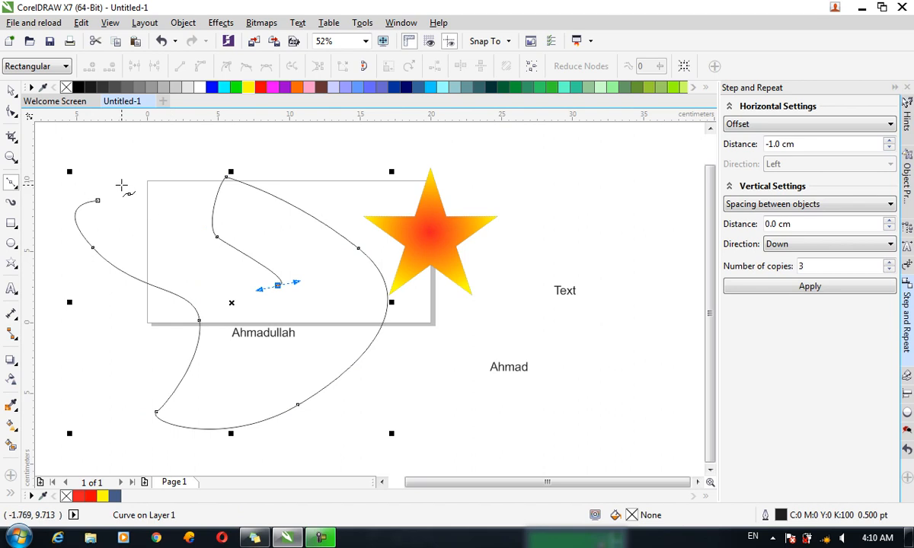
left_click(98, 201)
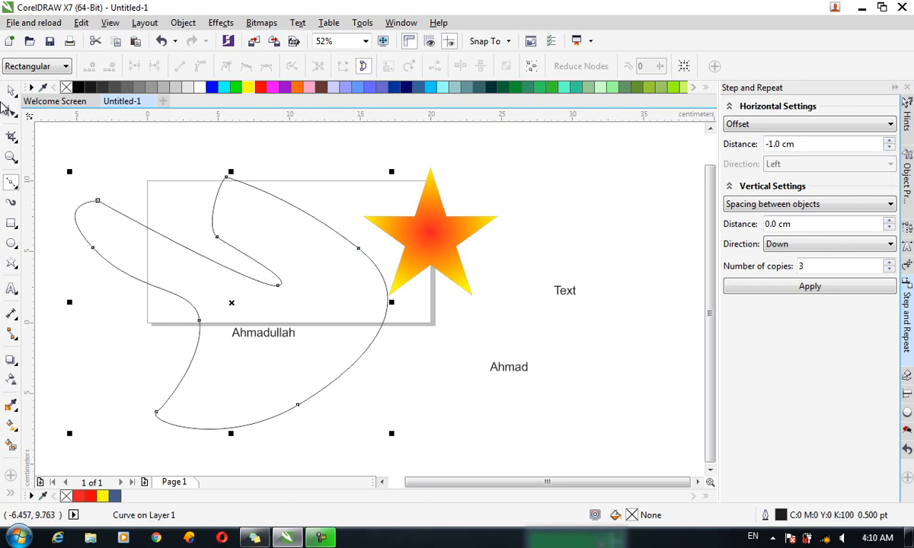
Select all nodes of the curved shape at once, shift them toward the star, and delete them.
left_click(10, 110)
left_click(98, 202)
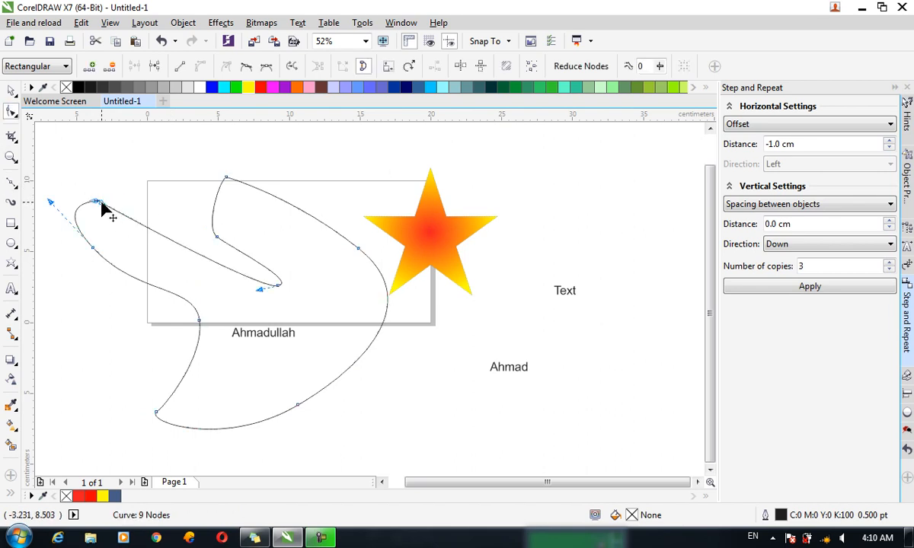
left_click(227, 178)
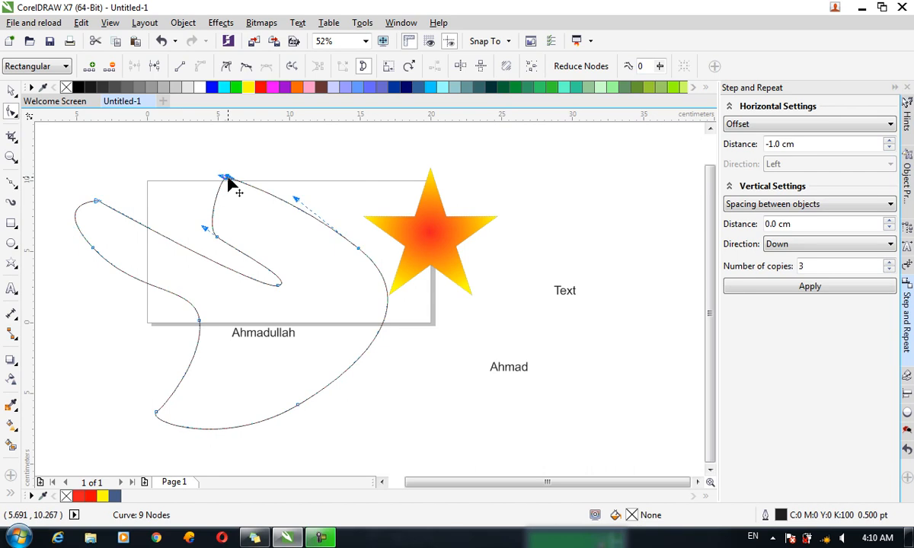
left_click(81, 22)
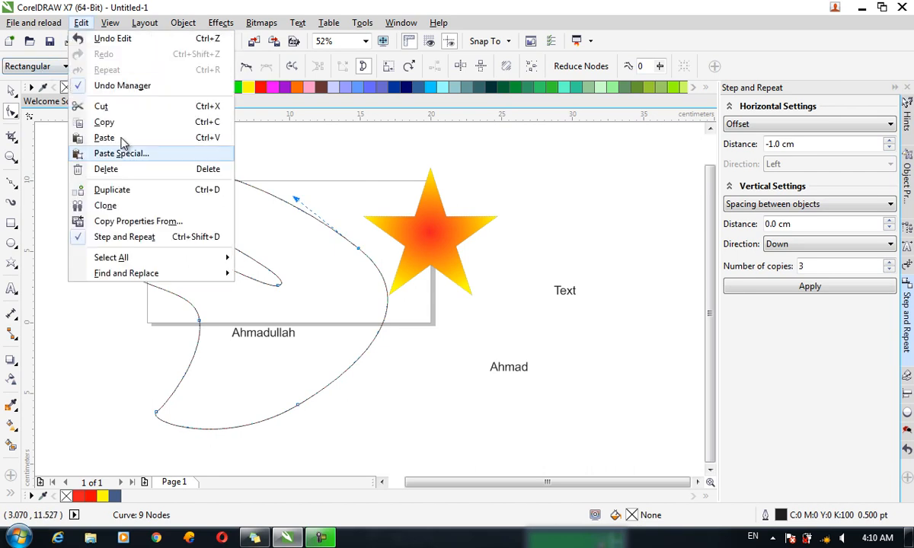
mouse_move(196, 259)
left_click(288, 303)
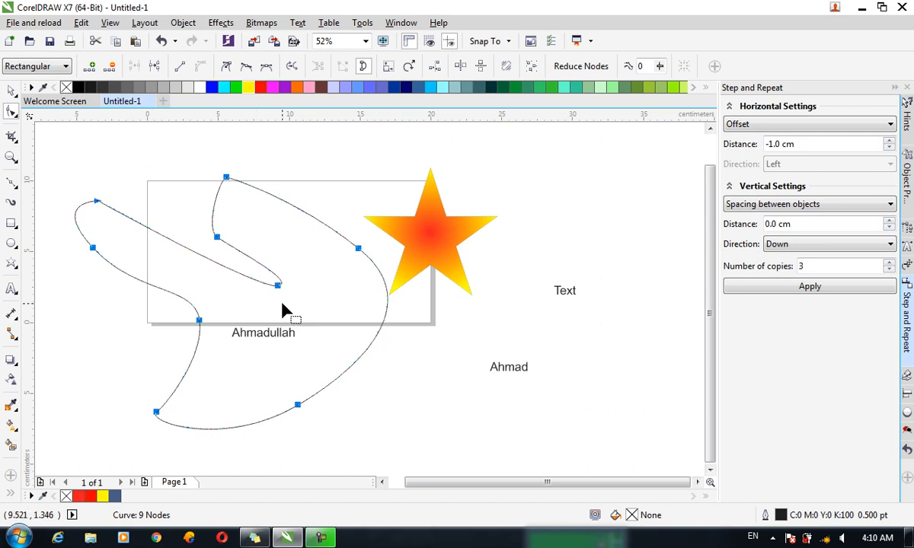
left_click_drag(279, 286, 339, 268)
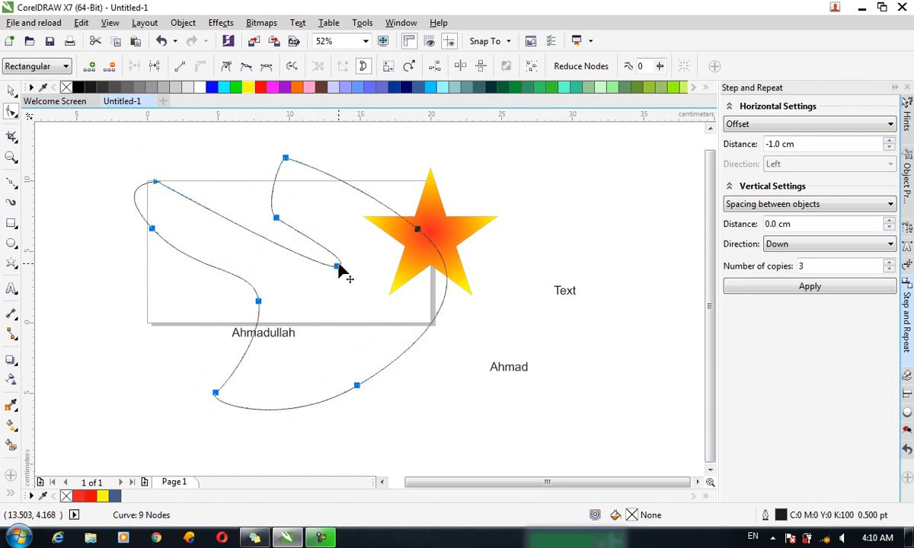
key("Delete")
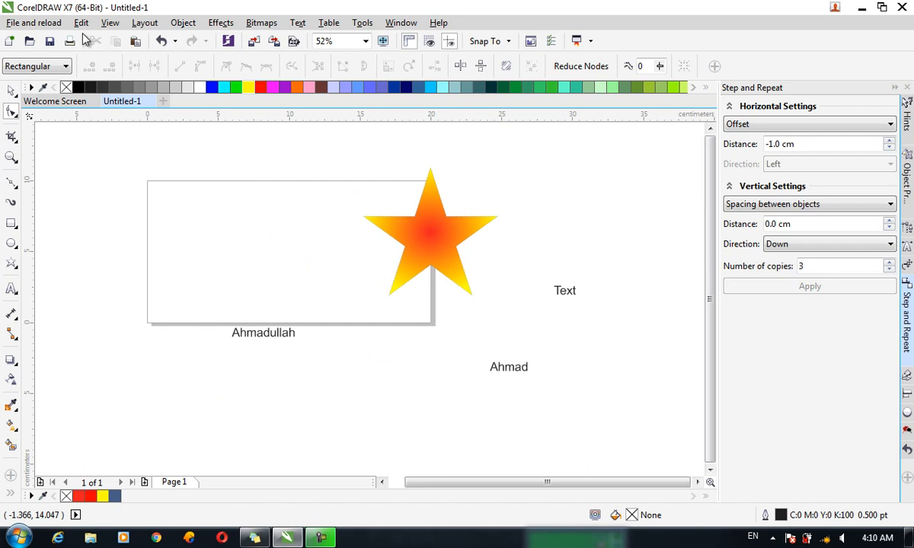
Begin a new search in the Find Wizard for objects and look through the available object types.
left_click(81, 22)
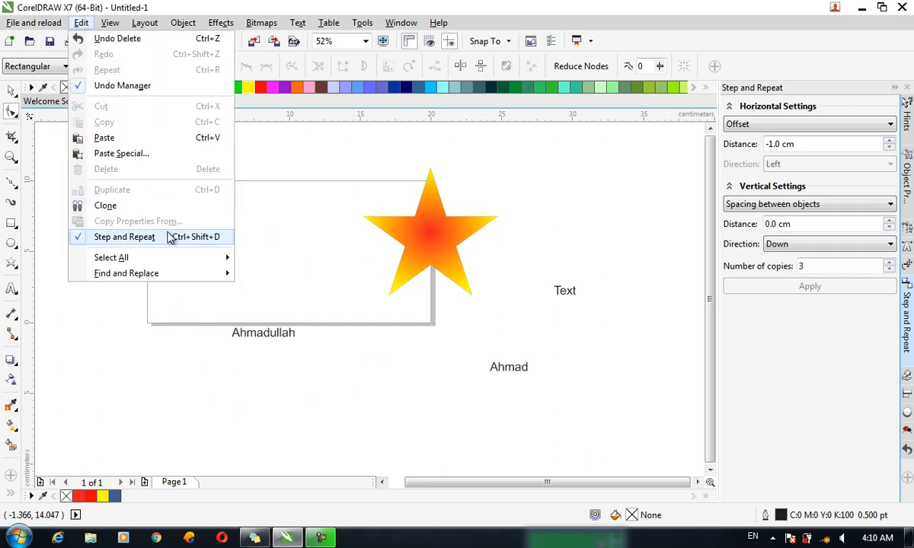
mouse_move(193, 275)
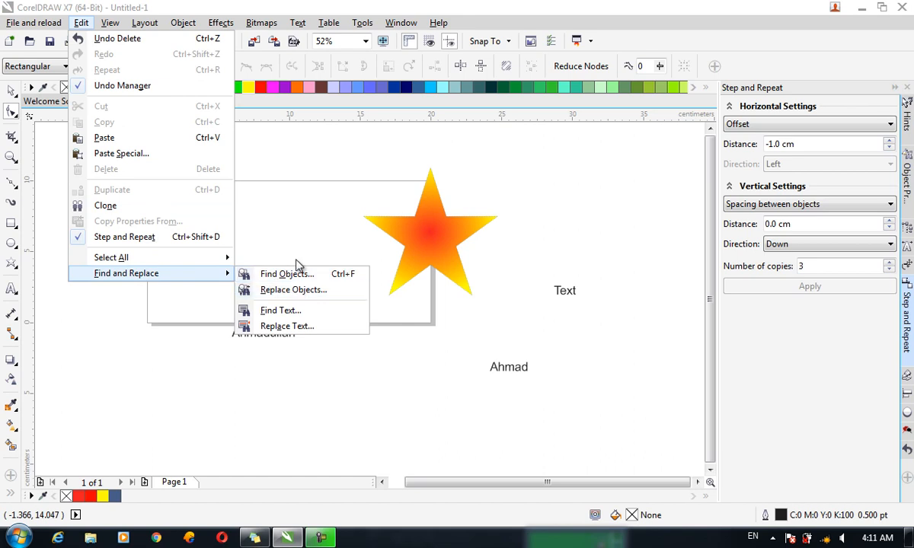
left_click(299, 274)
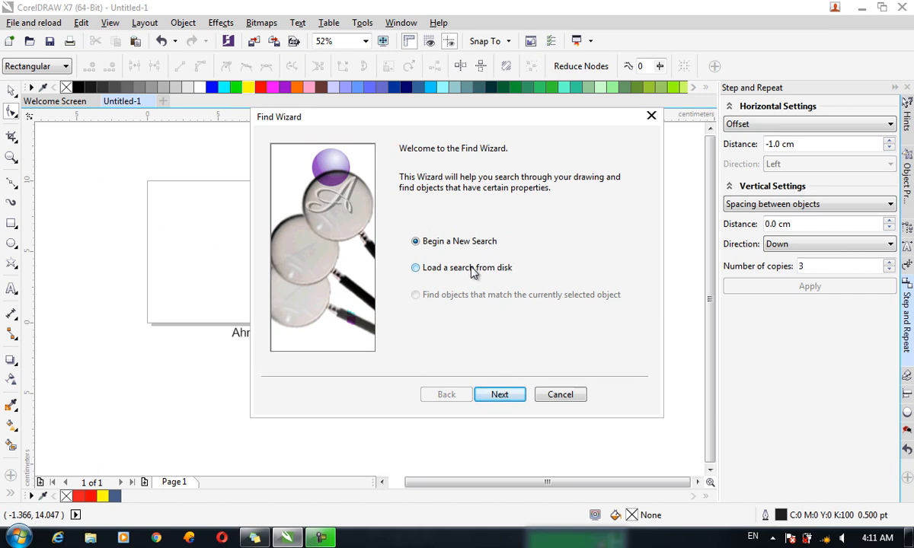
left_click(514, 394)
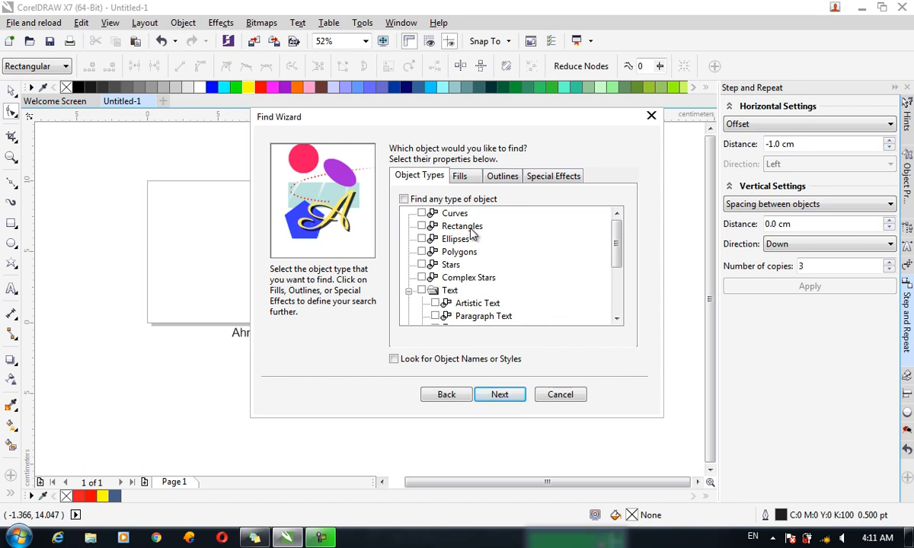
left_click_drag(392, 121, 607, 107)
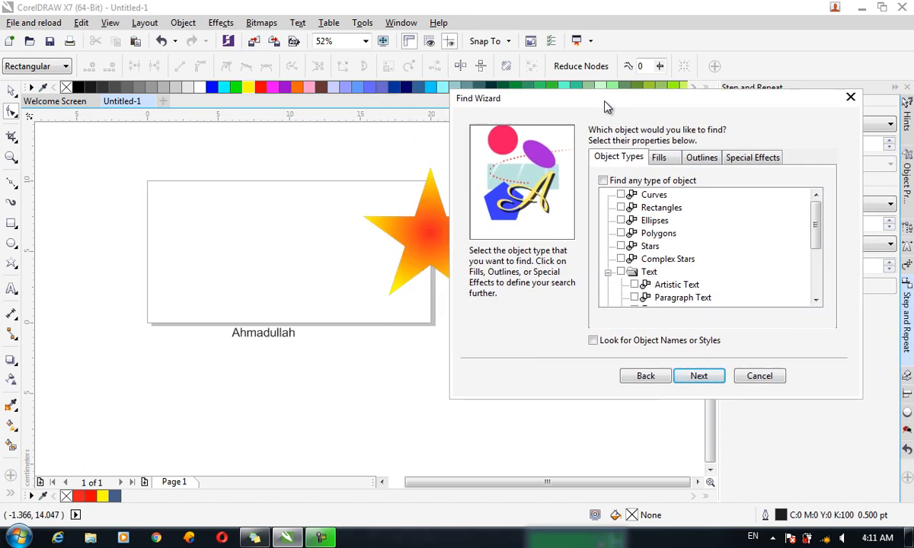
left_click(648, 247)
left_click(650, 234)
left_click(651, 221)
left_click(653, 210)
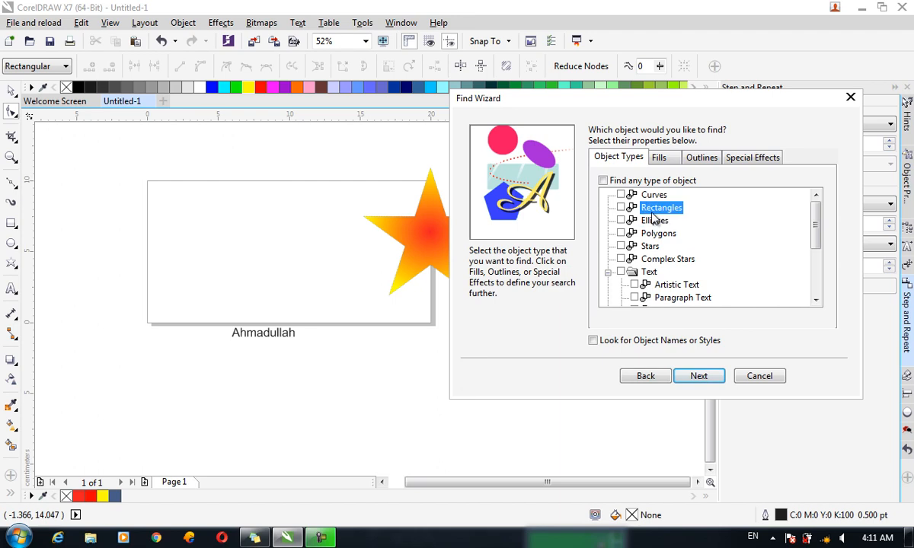
left_click(653, 197)
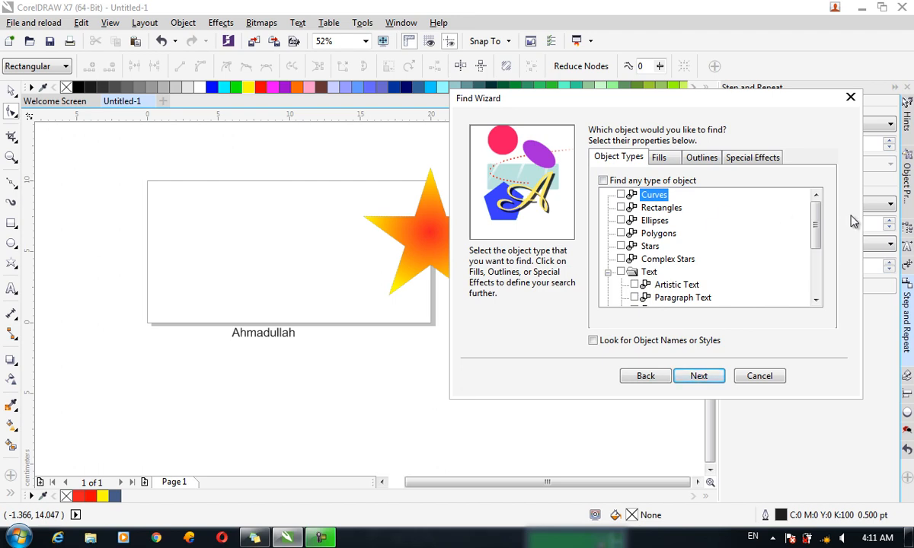
left_click_drag(815, 227, 815, 282)
scroll(810, 278, "up", 3)
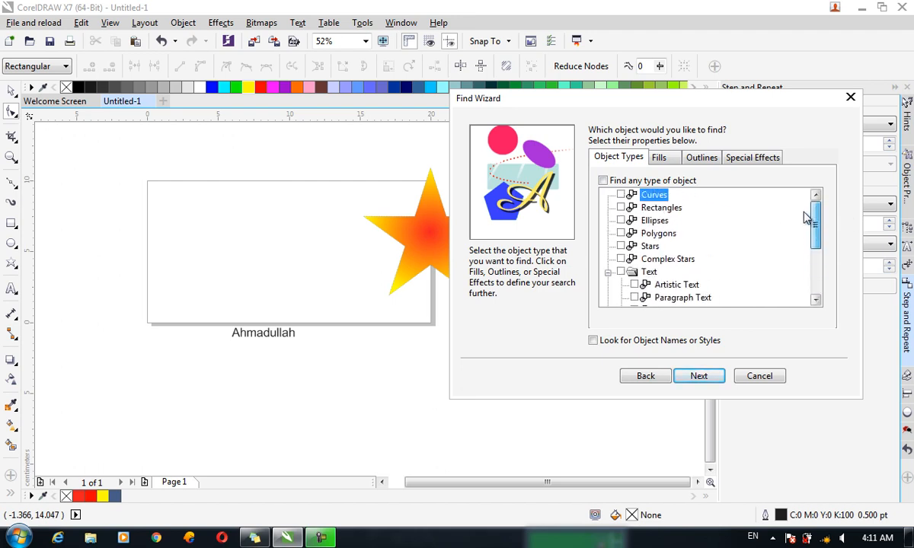
Examine the fill, outline and special effect criteria offered by the Find Wizard.
left_click(660, 158)
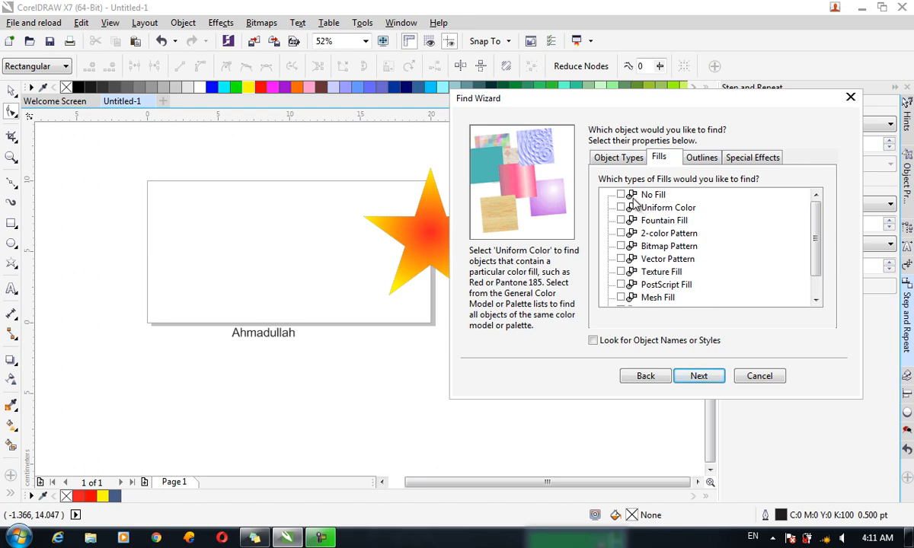
left_click(621, 195)
left_click(621, 234)
left_click(695, 158)
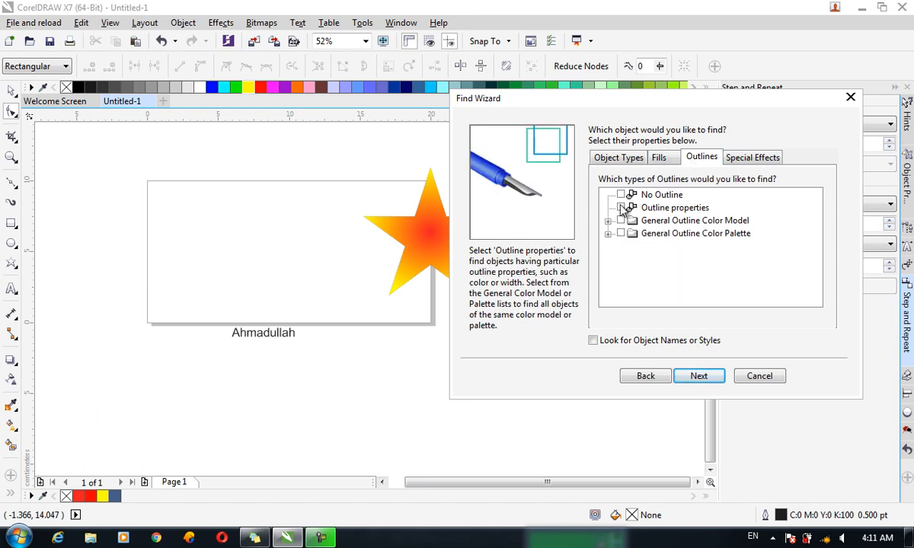
left_click(734, 160)
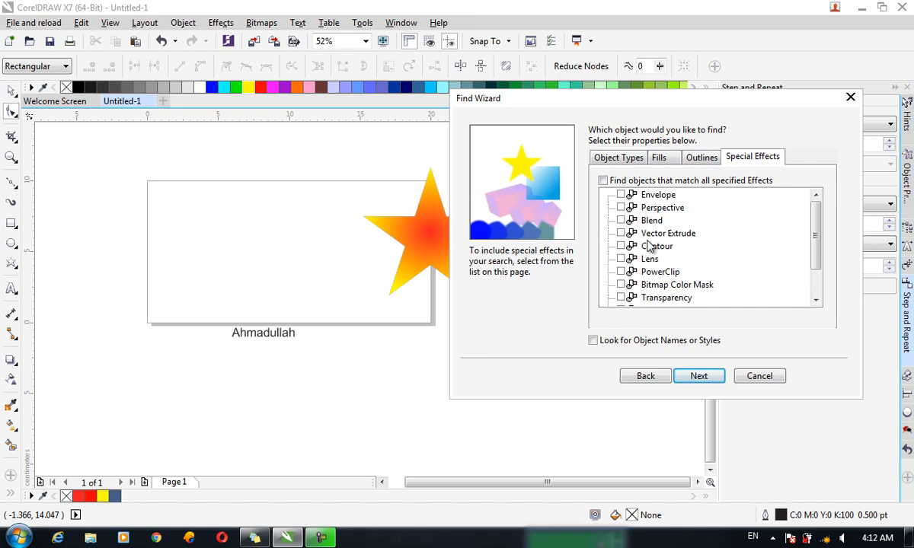
left_click(642, 157)
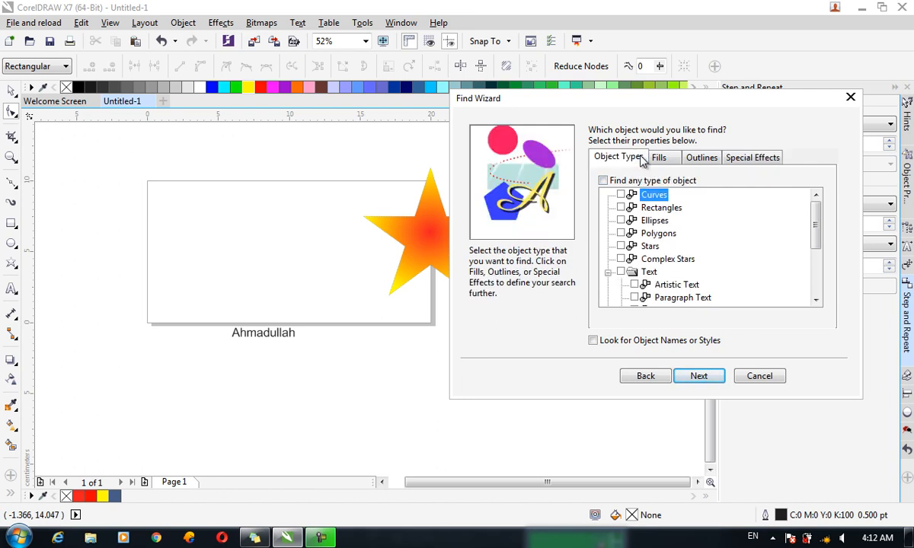
Limit the object search to objects with a Fountain Fill.
left_click(651, 157)
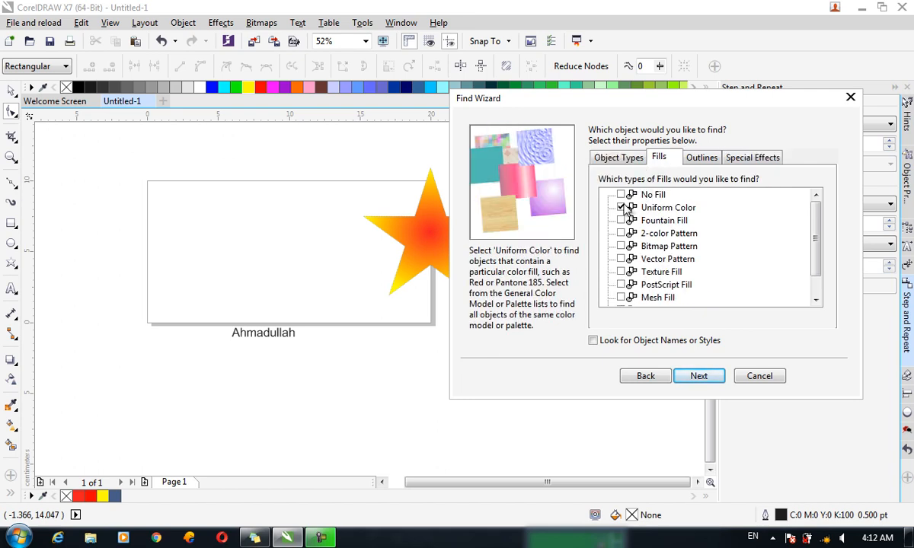
left_click(622, 220)
left_click(711, 377)
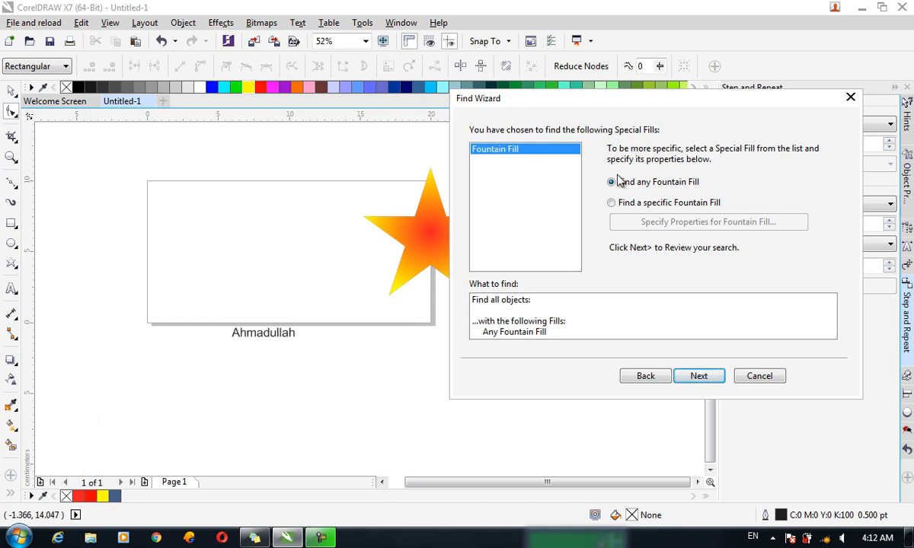
left_click(669, 202)
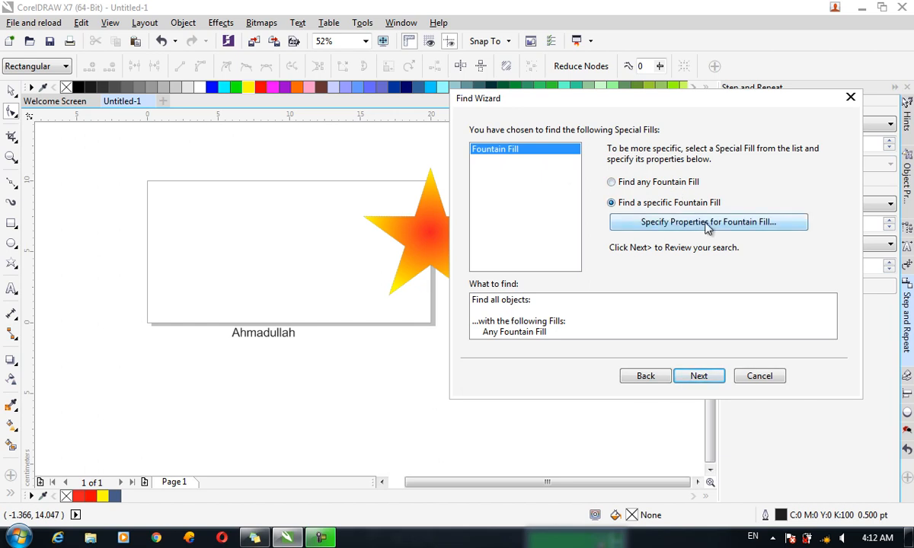
left_click(707, 223)
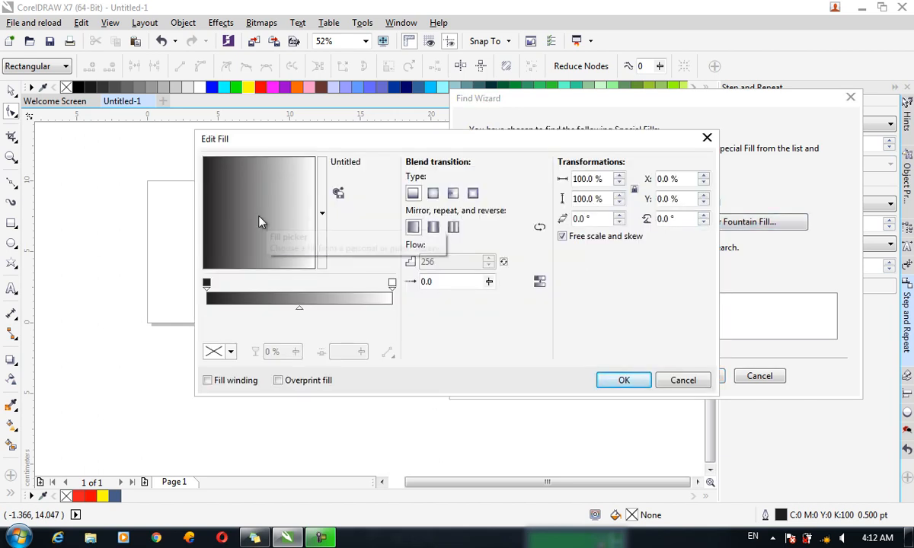
left_click(624, 380)
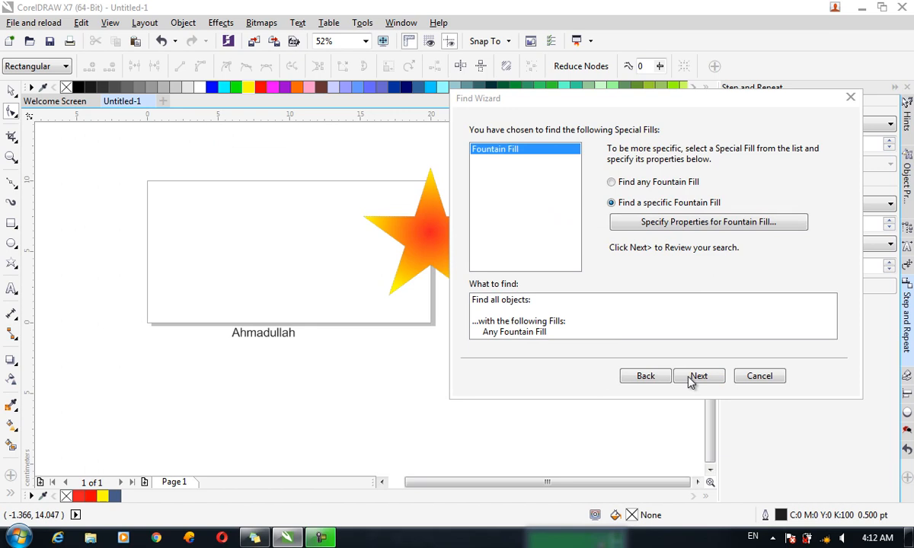
left_click(619, 182)
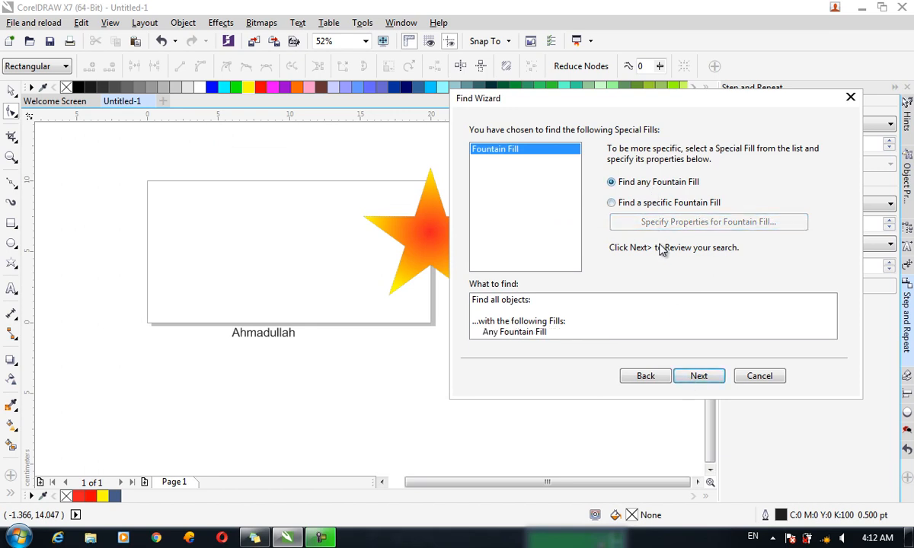
Run the search for objects with any fountain fill, then reopen its criteria and cancel without editing them.
left_click(696, 376)
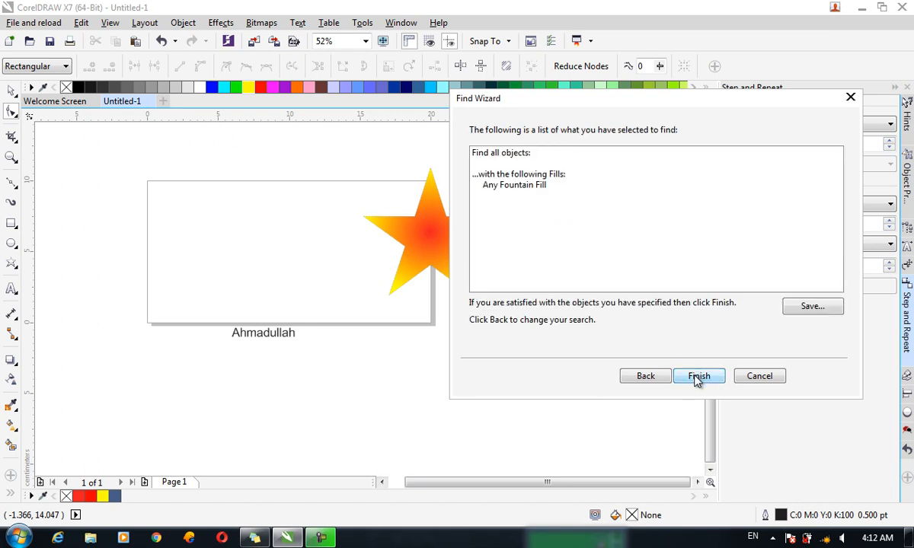
left_click(695, 377)
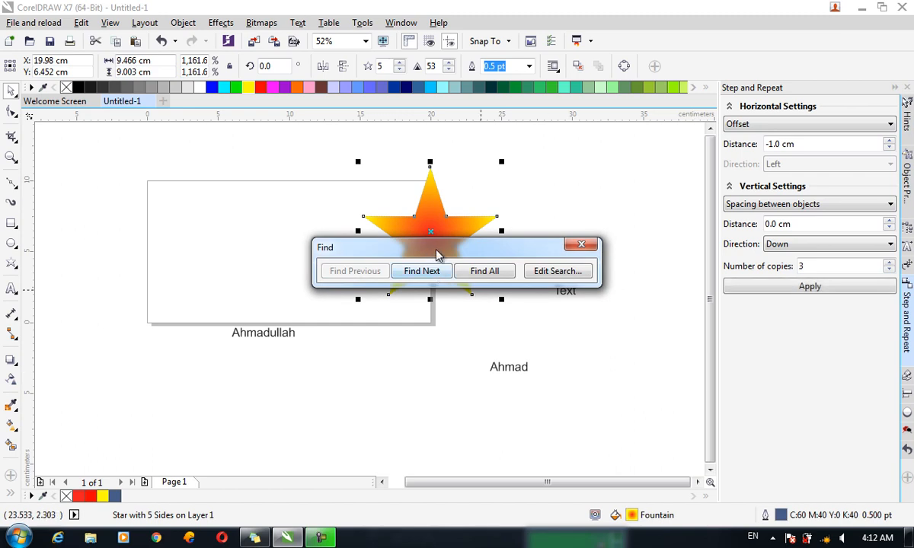
left_click_drag(426, 252, 680, 206)
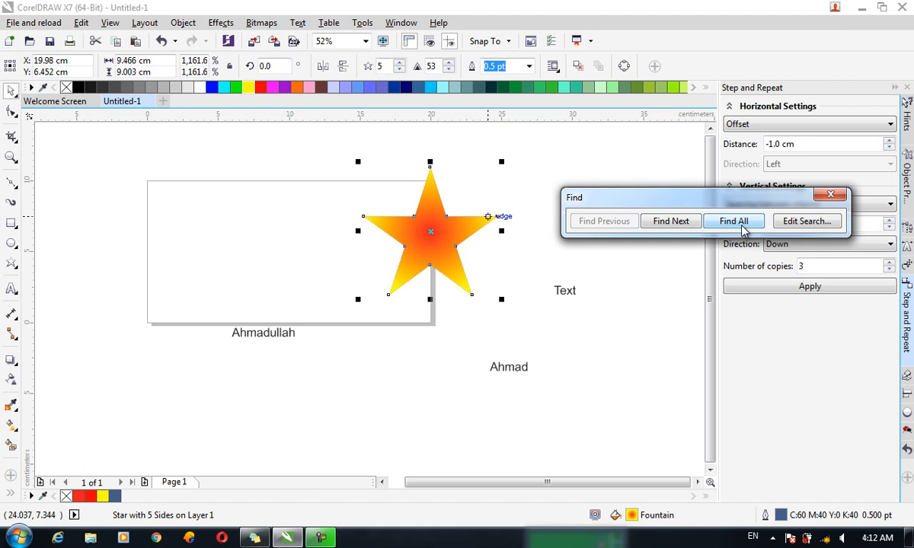
left_click(796, 221)
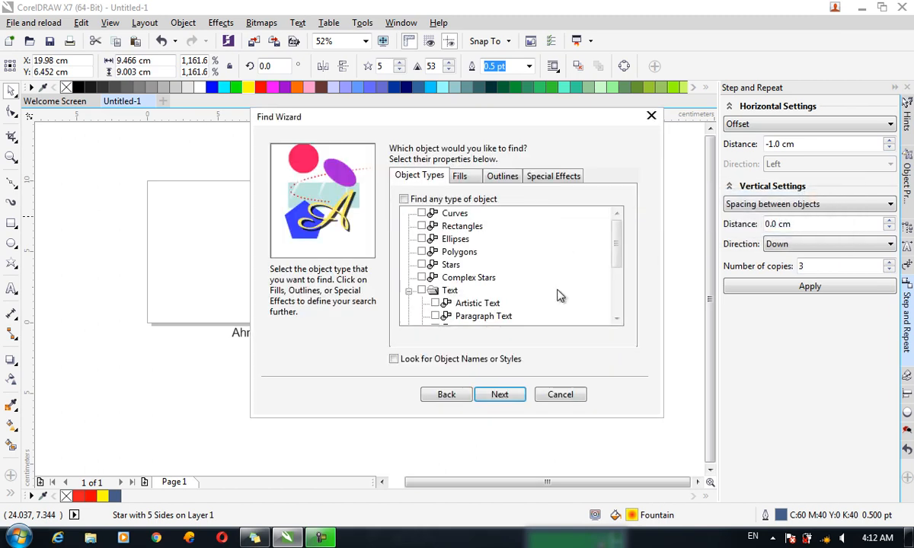
left_click(569, 397)
left_click(571, 400)
Start the Replace Wizard for objects and choose to replace a color.
left_click(81, 23)
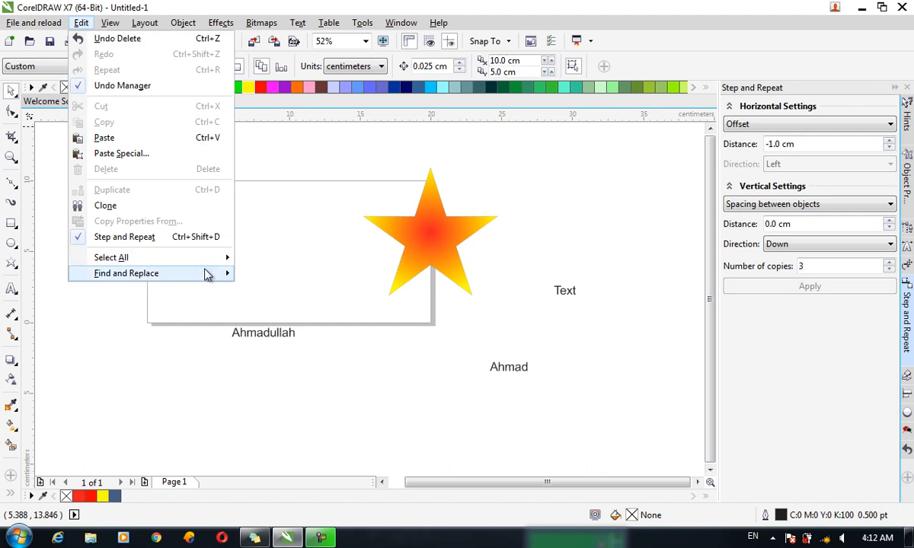
mouse_move(215, 277)
left_click(263, 288)
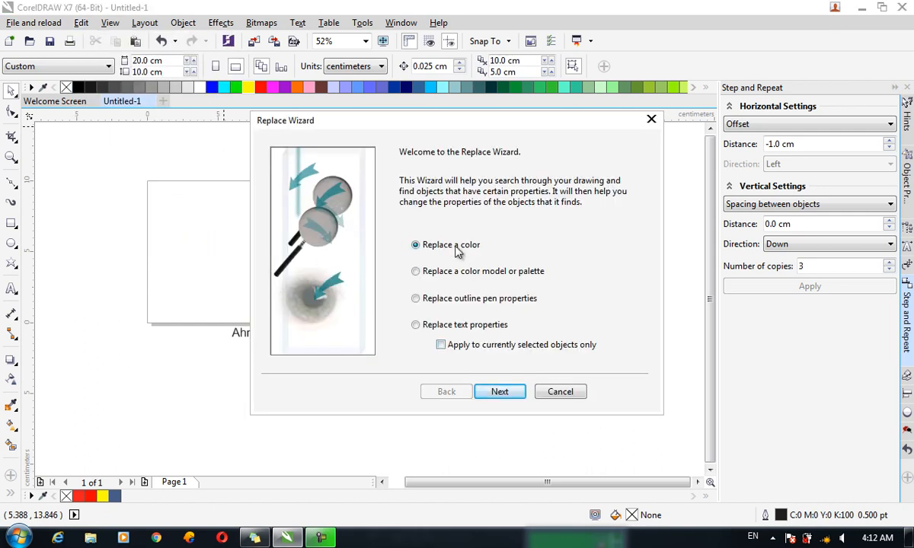
left_click(472, 272)
left_click(416, 245)
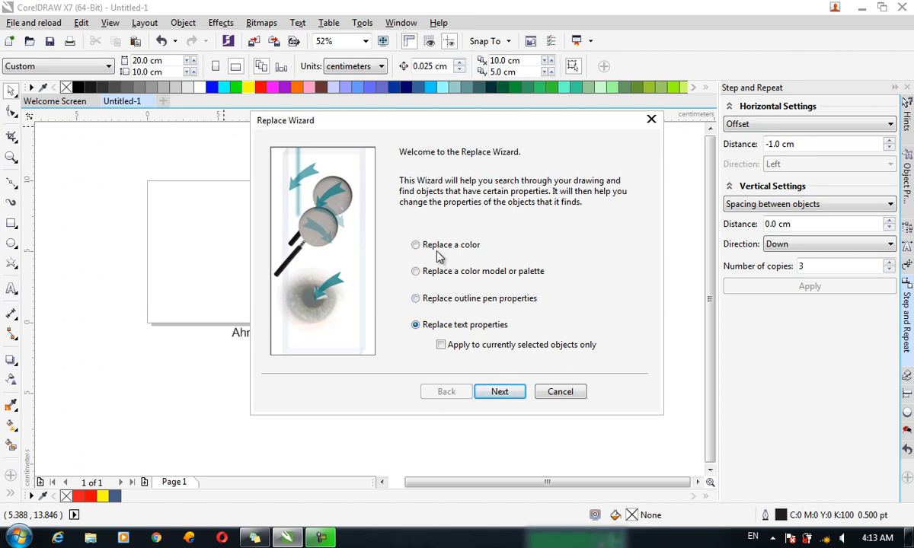
left_click(487, 391)
Set the color replacement to find Black and replace it with magenta, applied to fills.
left_click(531, 194)
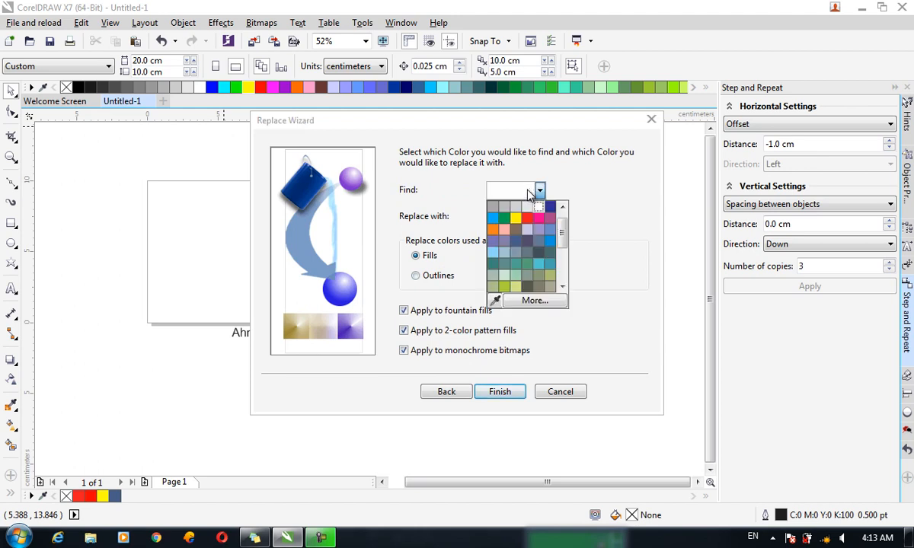
left_click(472, 181)
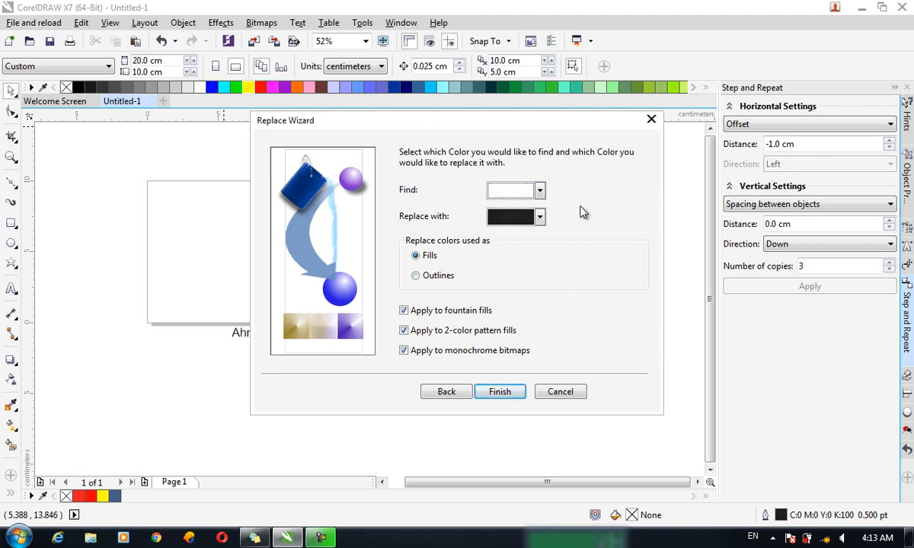
left_click(518, 191)
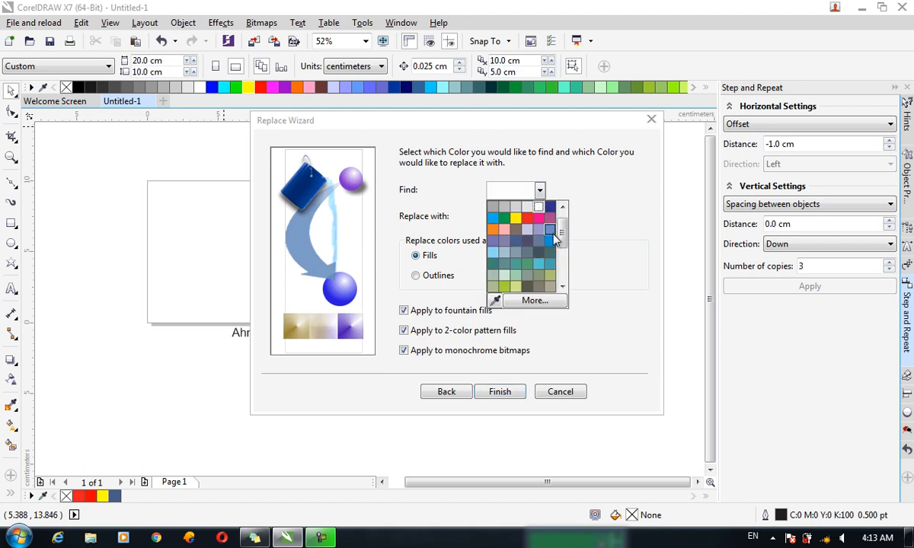
scroll(526, 225, "up", 1)
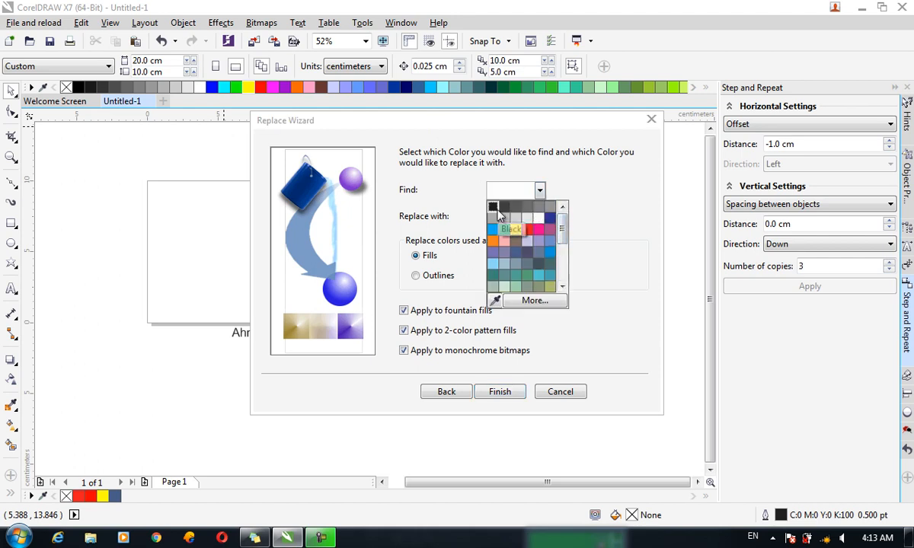
left_click(495, 208)
left_click(516, 218)
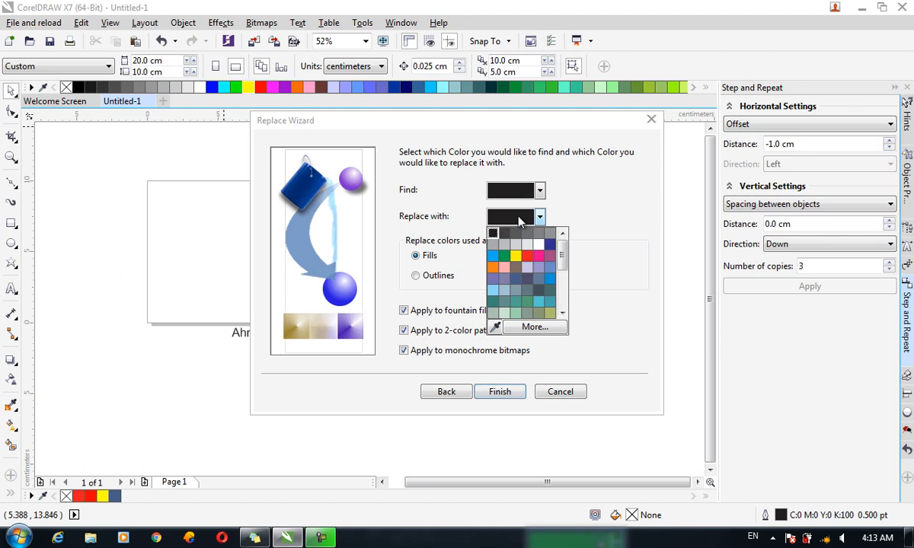
left_click(538, 256)
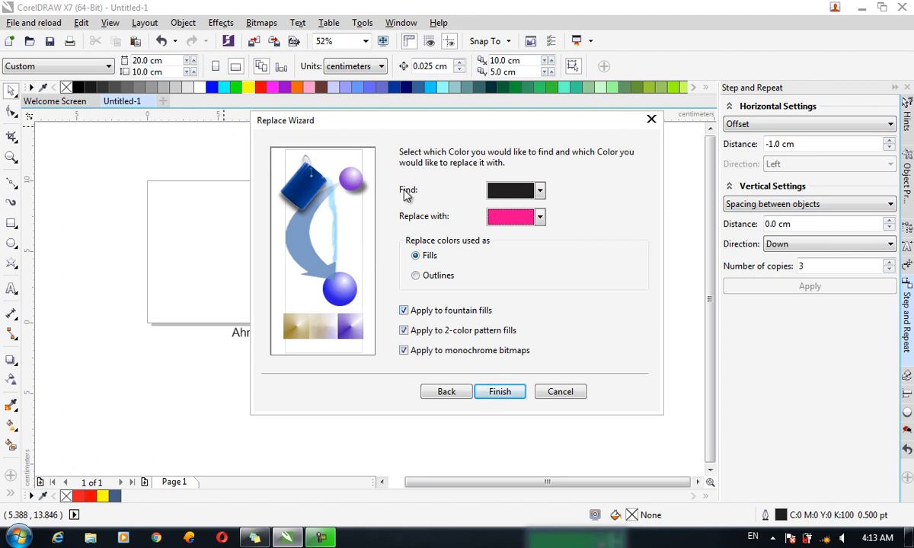
Run the color replacement on the first matching text, apply it to all remaining matches, and close Find and Replace.
left_click_drag(384, 120, 582, 110)
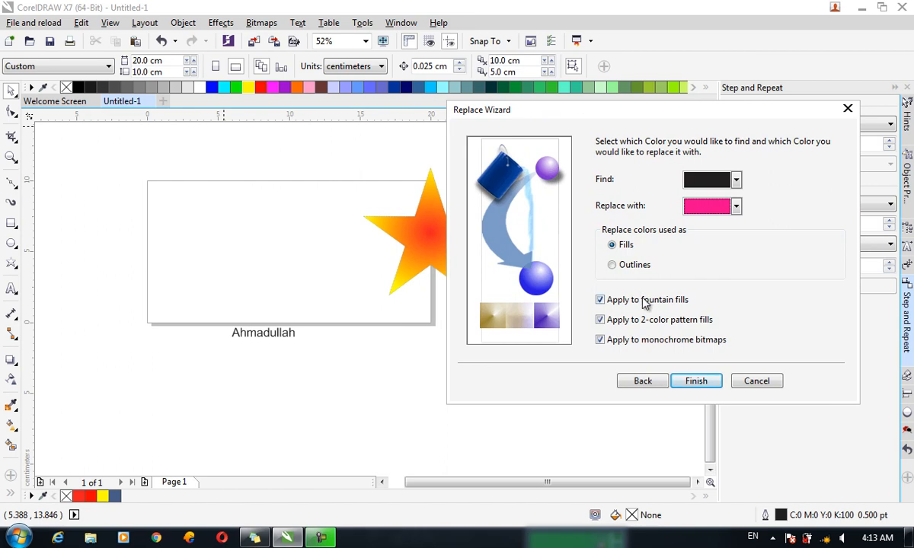
left_click(697, 380)
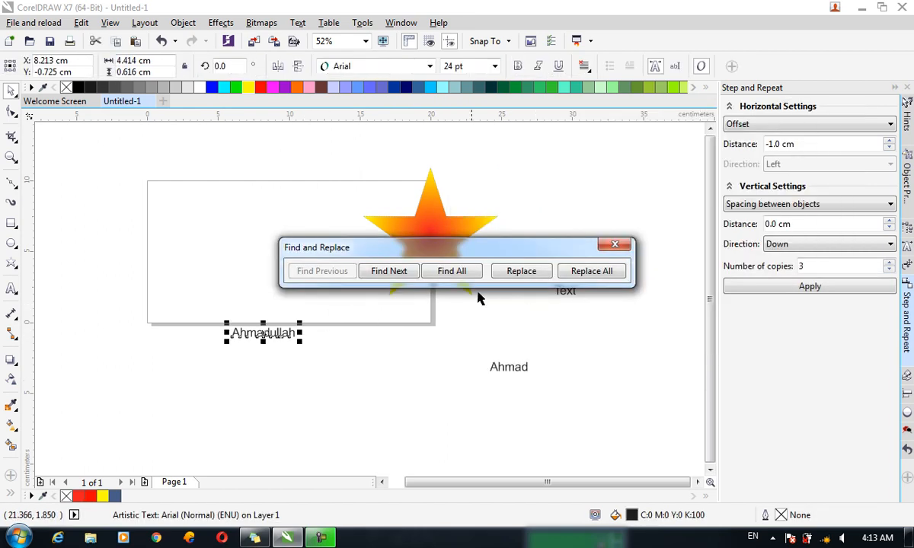
left_click(515, 274)
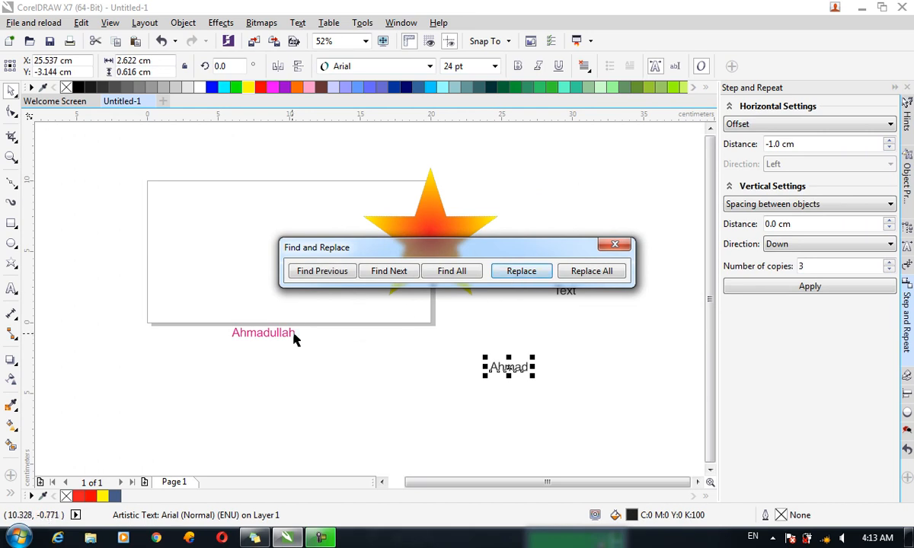
left_click(576, 276)
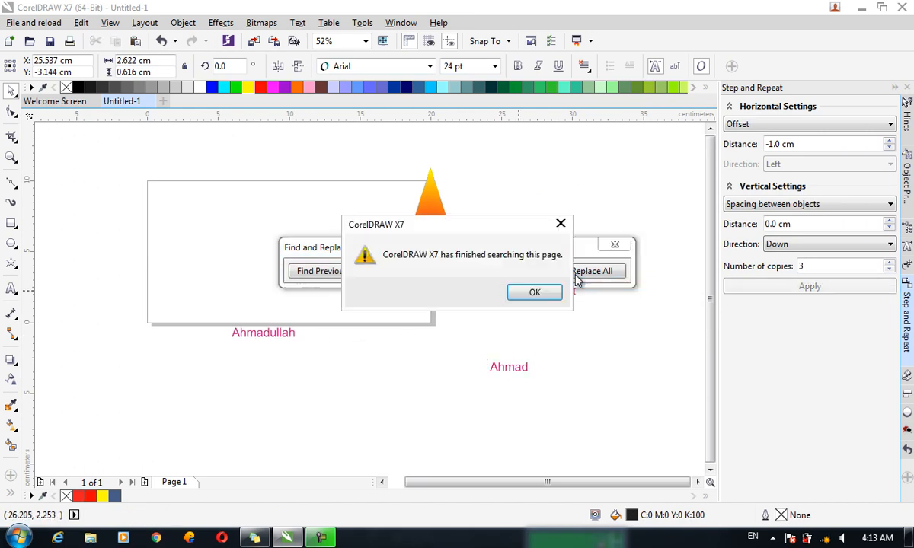
left_click(535, 294)
left_click(614, 245)
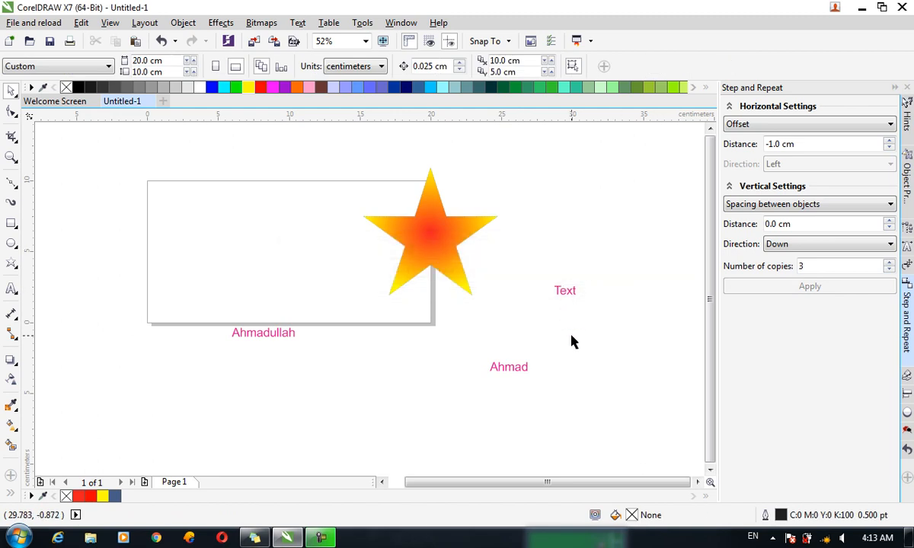
Select the three recolored text objects below and beside the star together.
left_click_drag(577, 383, 221, 264)
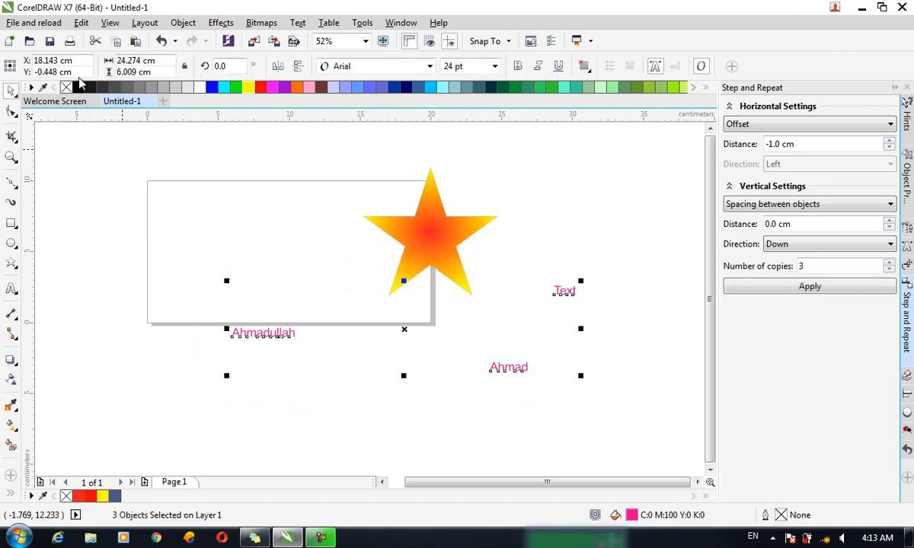
left_click(89, 23)
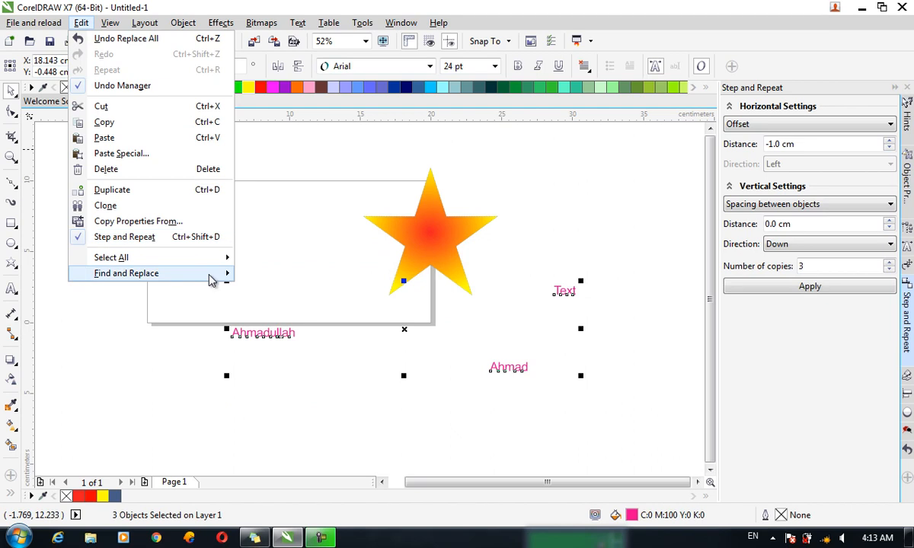
mouse_move(211, 276)
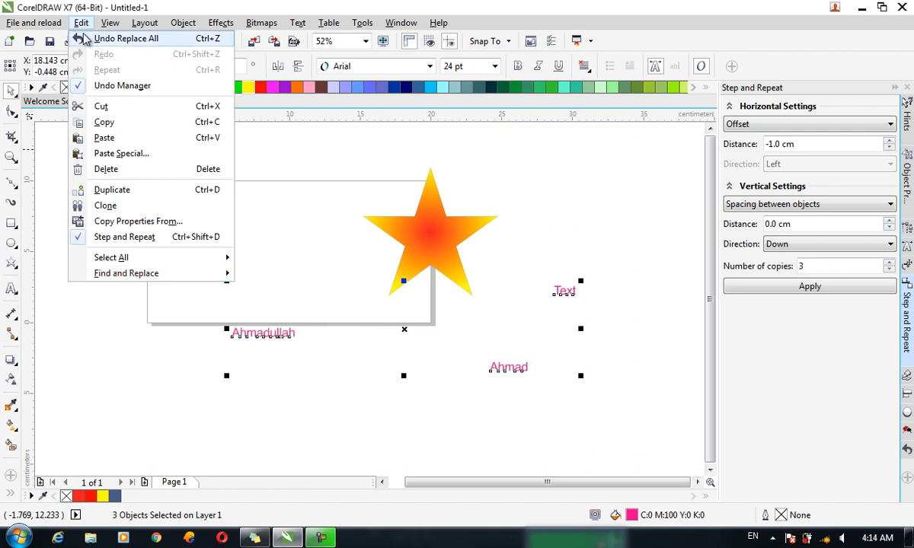
mouse_move(104, 27)
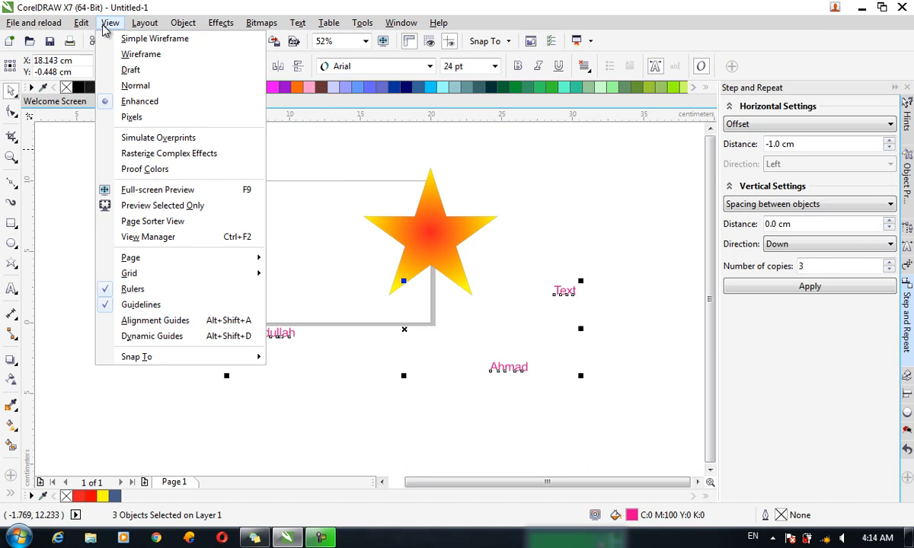